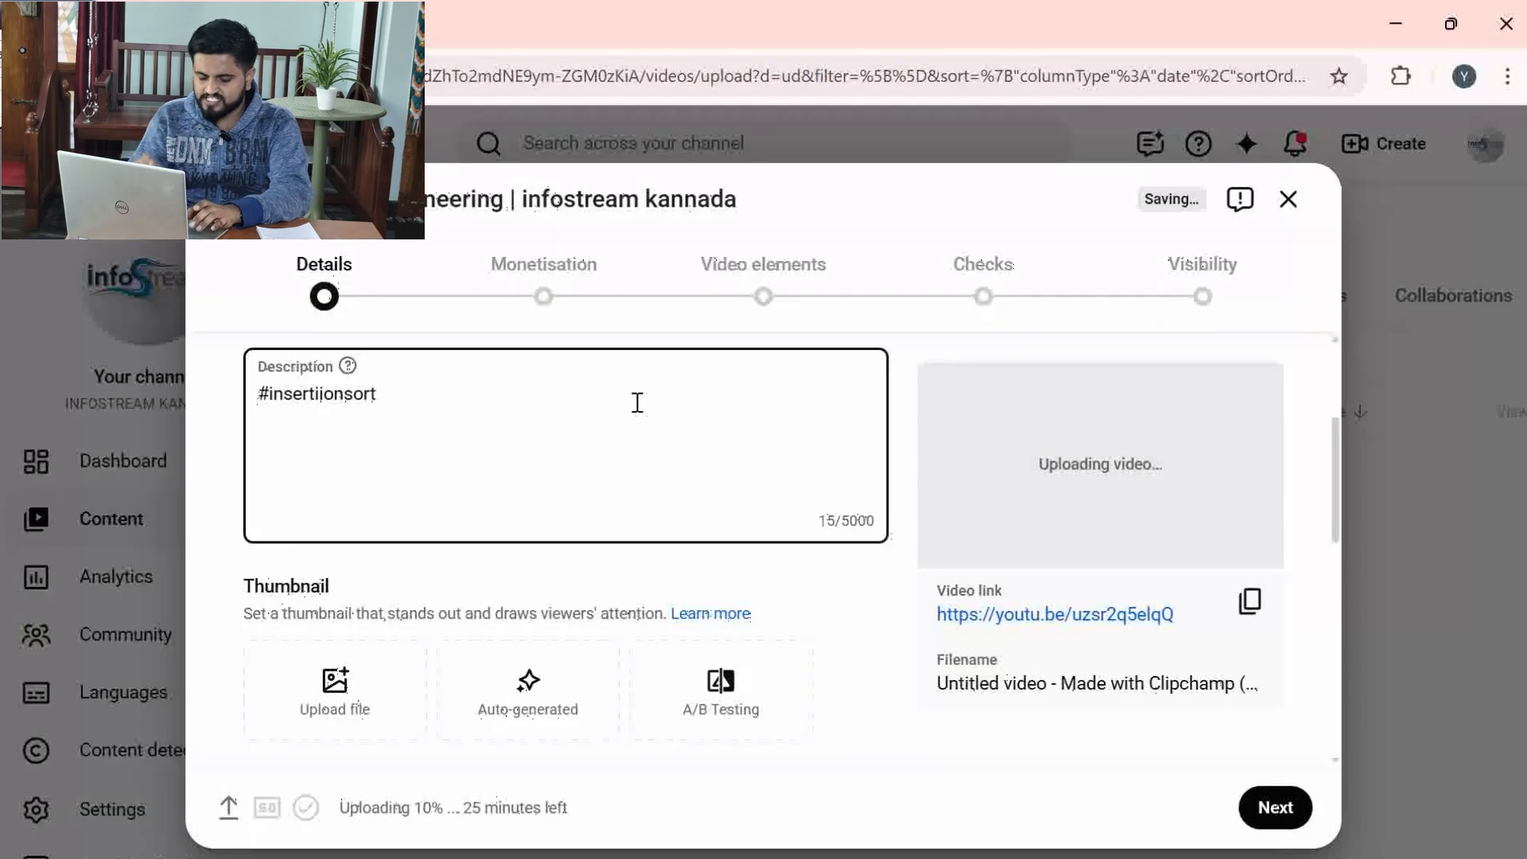
# - Add the hashtags #dsa and #insertionsortinkannada after the first hashtag in the video description
pyautogui.write('#')
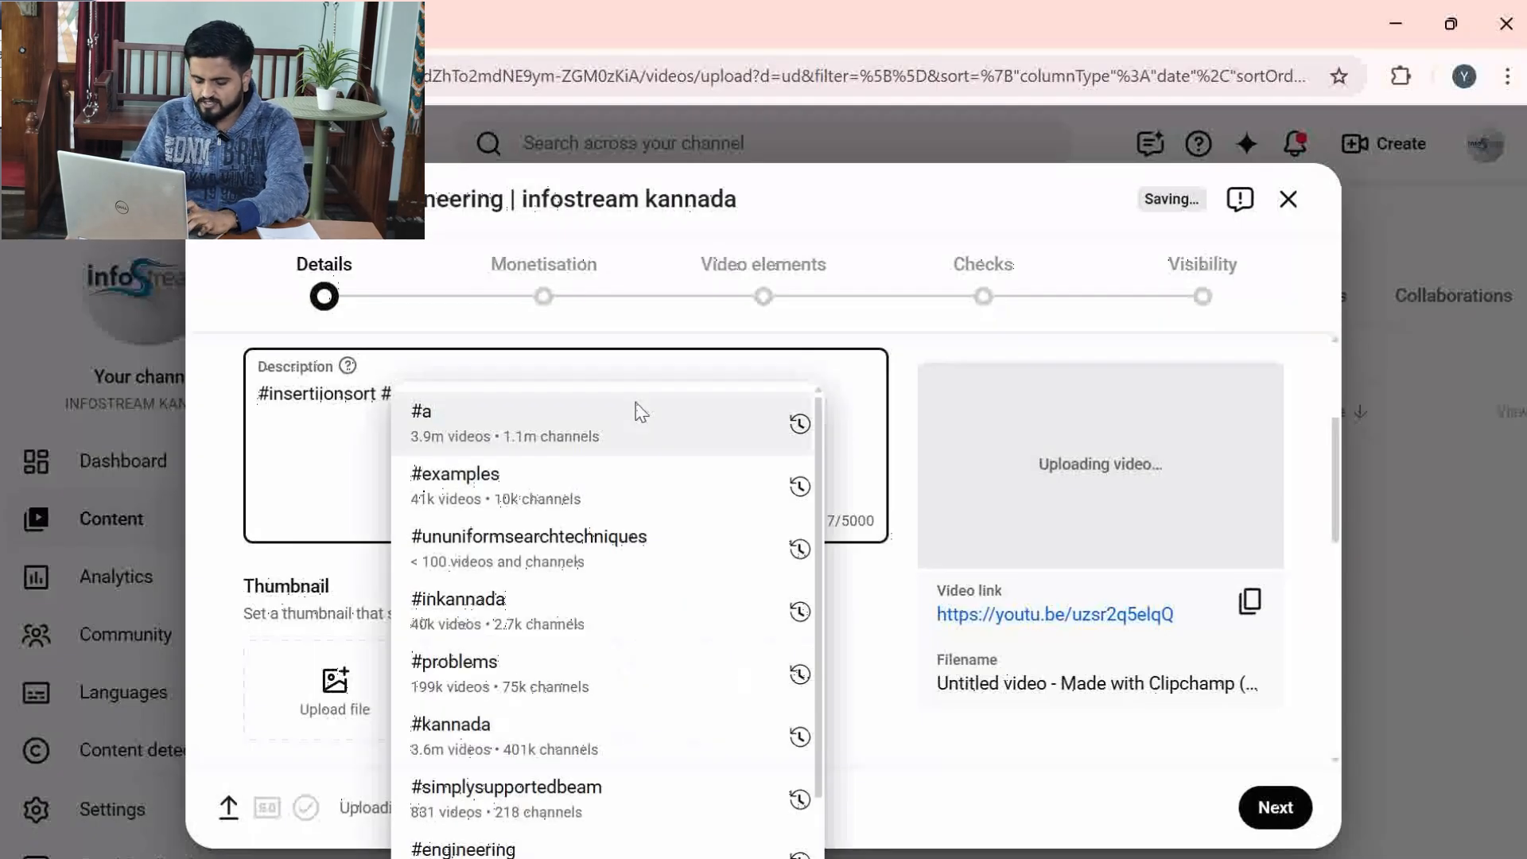
pyautogui.write('dsa #')
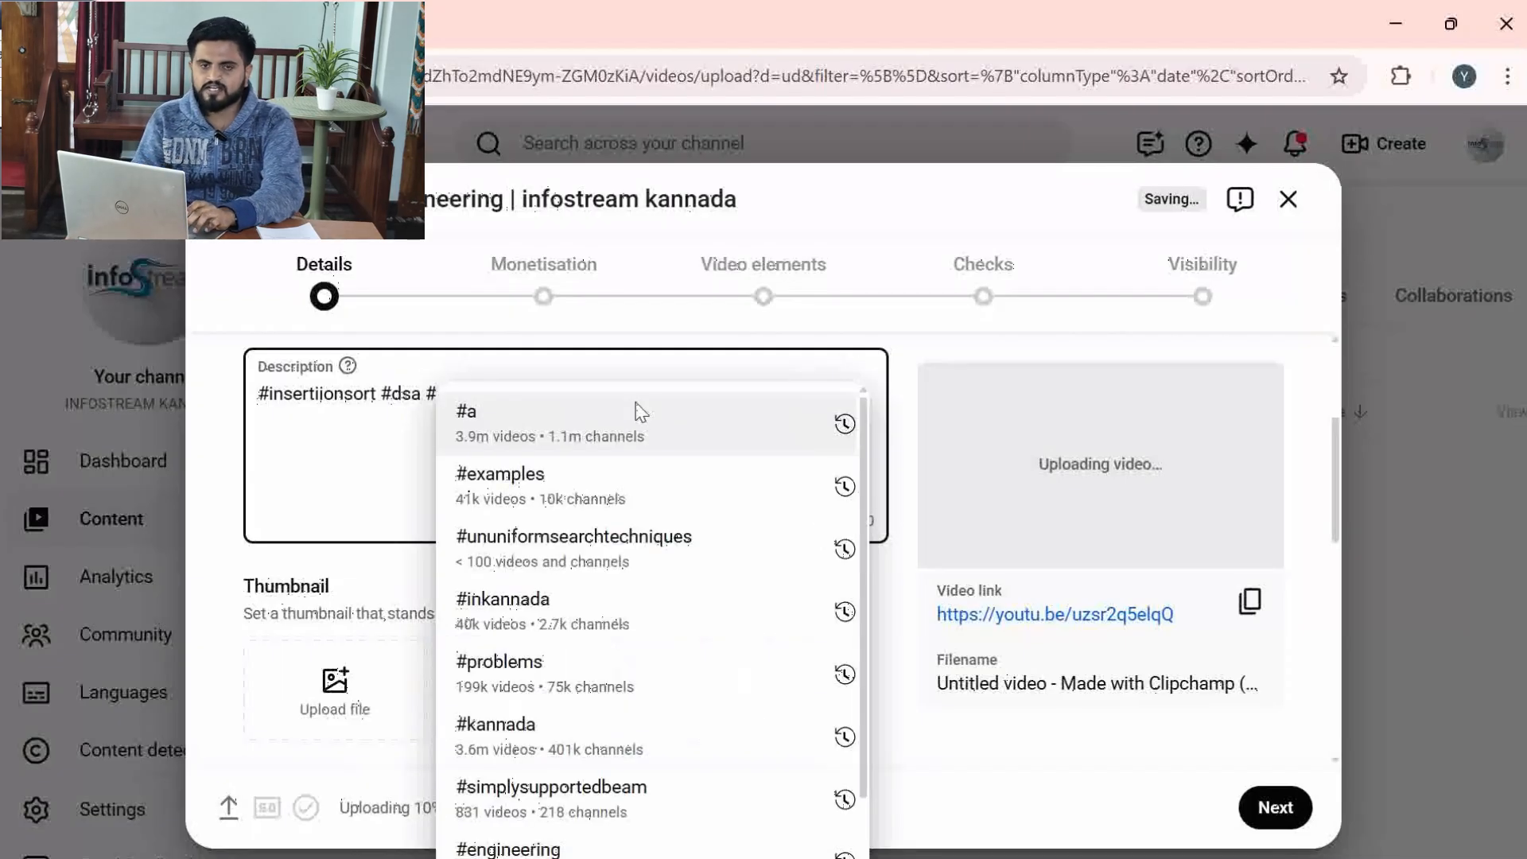
pyautogui.write('insertion')
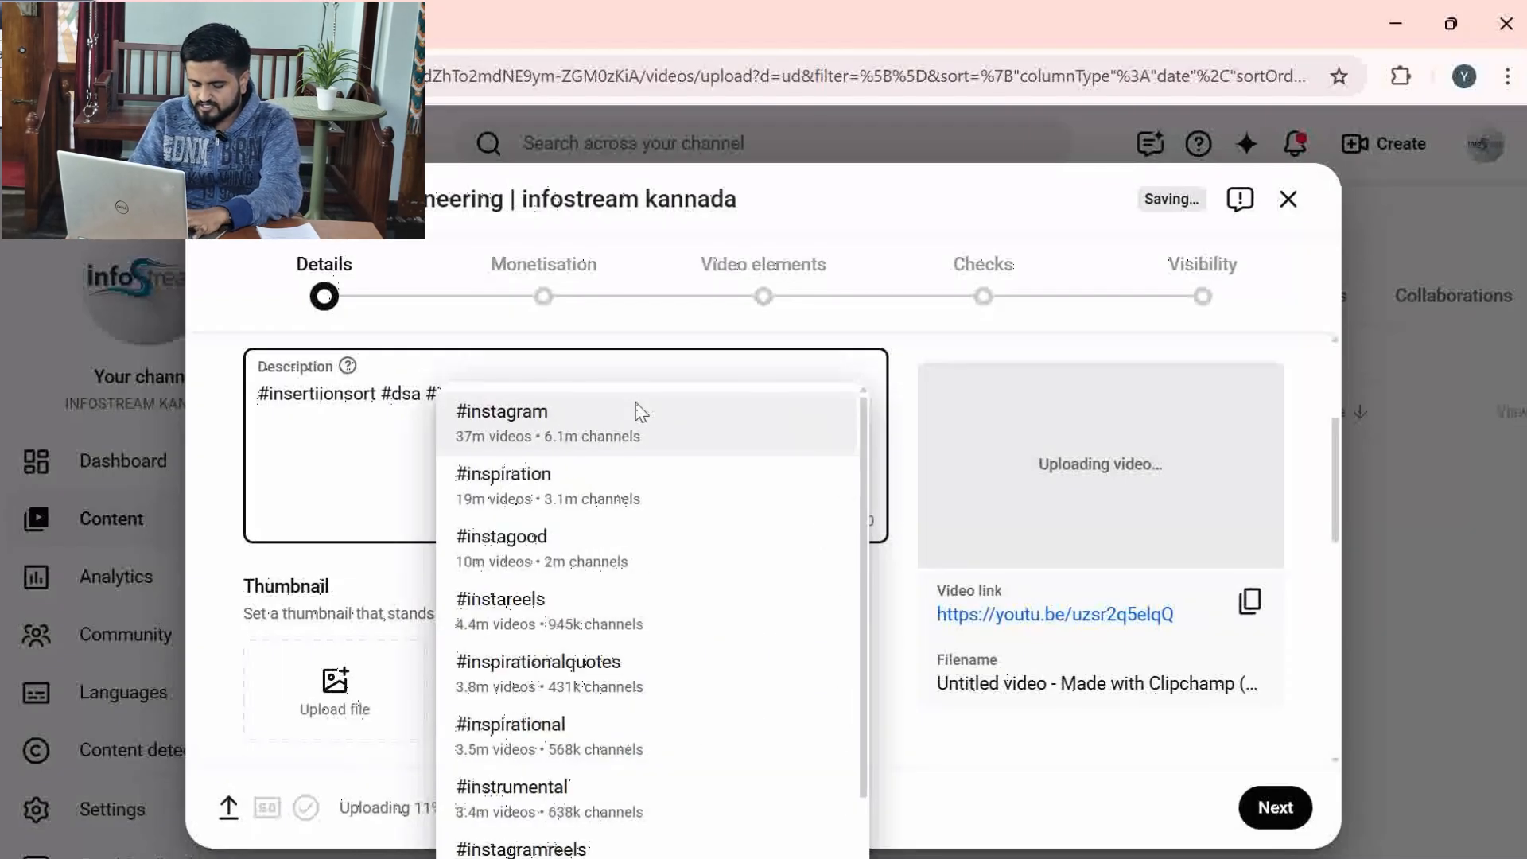
pyautogui.write('sor')
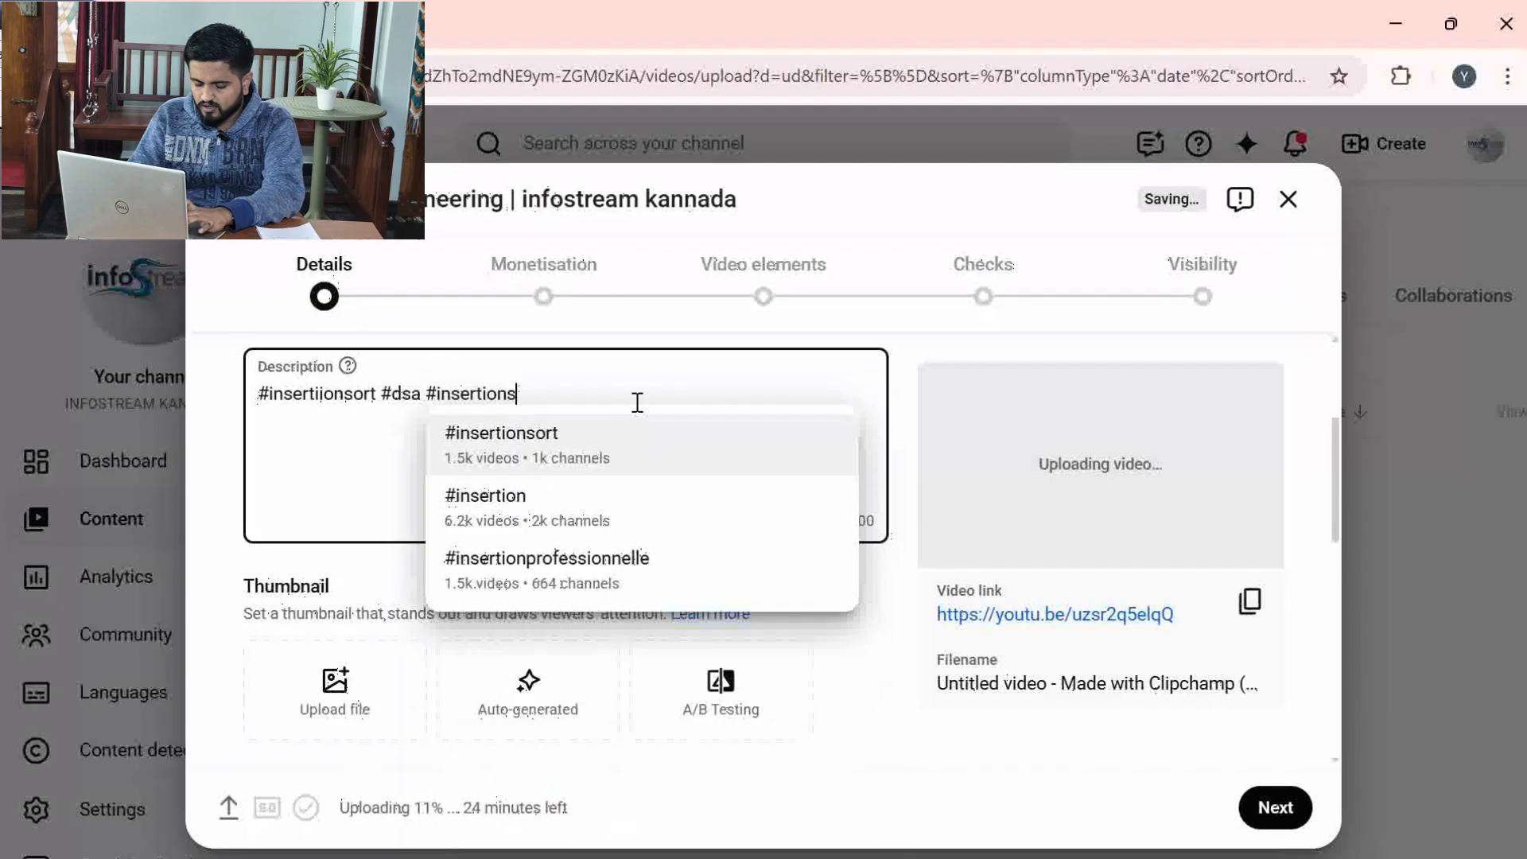
pyautogui.write('tinkann')
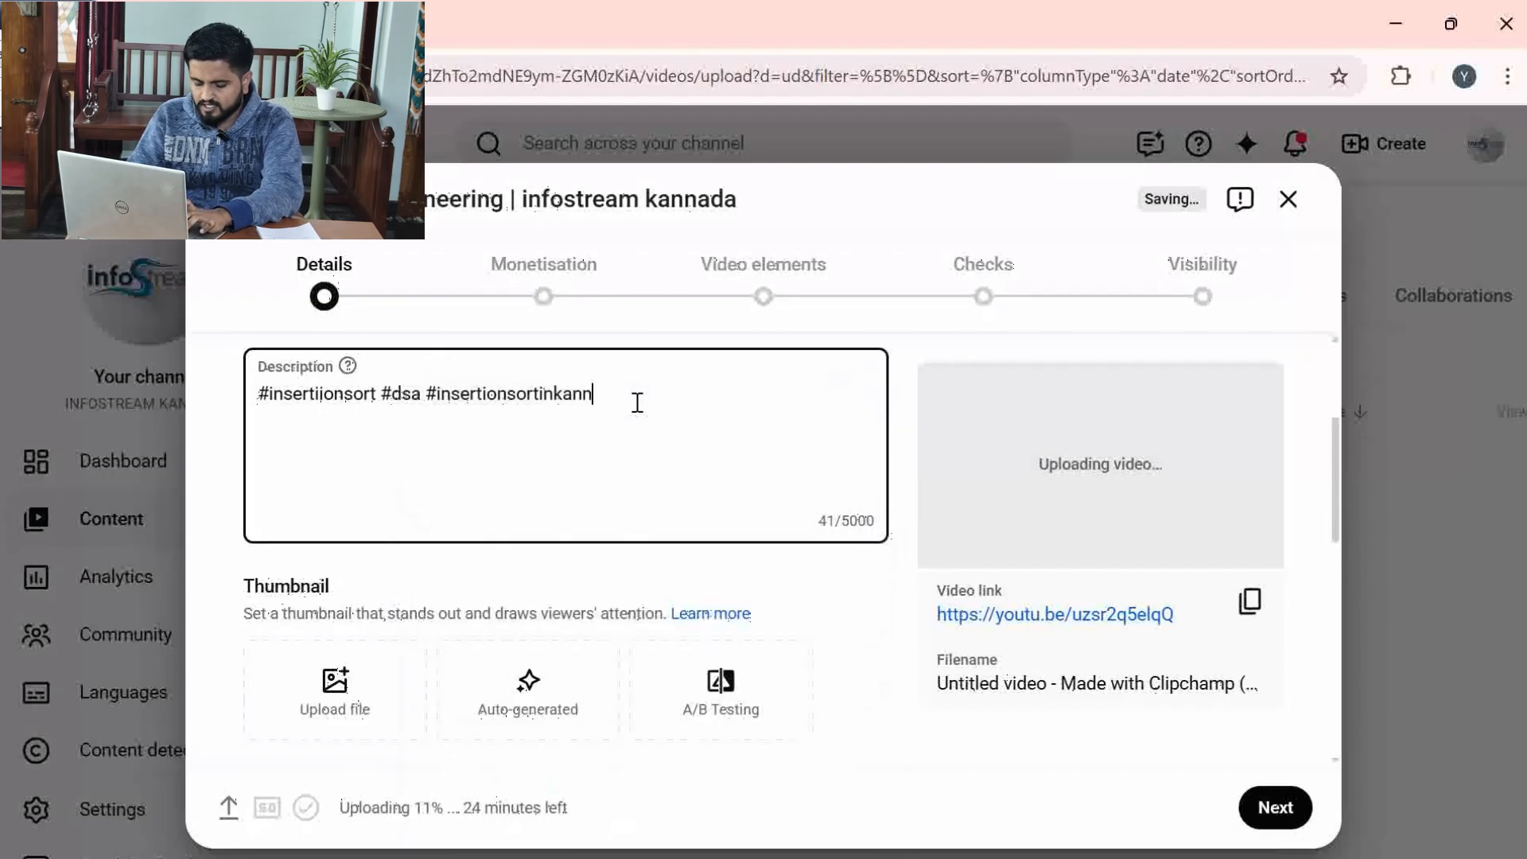
pyautogui.write('ada')
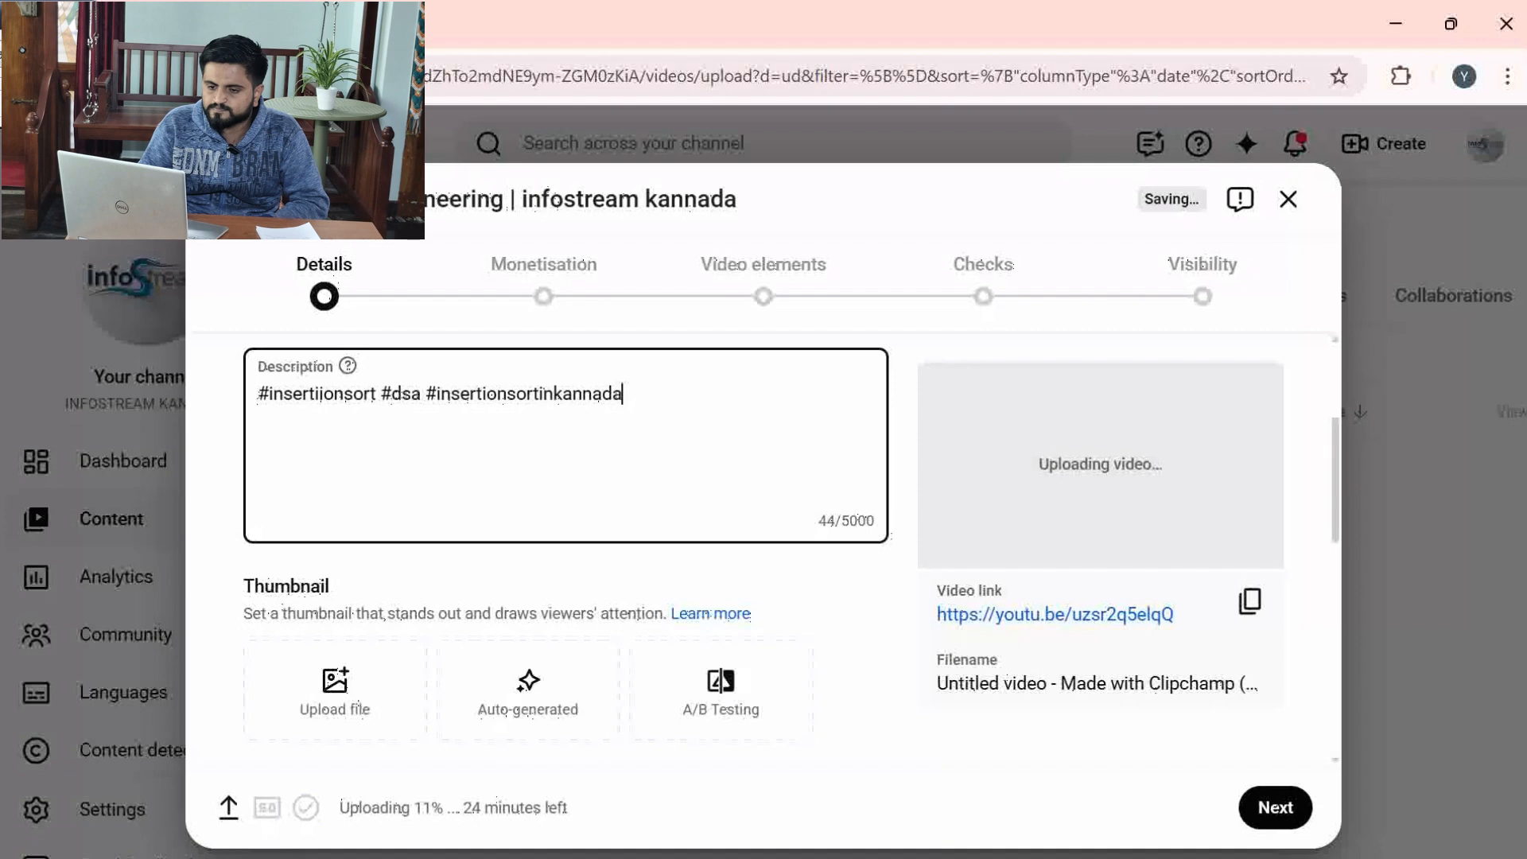
# - Open ChatGPT in a new browser tab
pyautogui.hotkey('ctrl', 't')
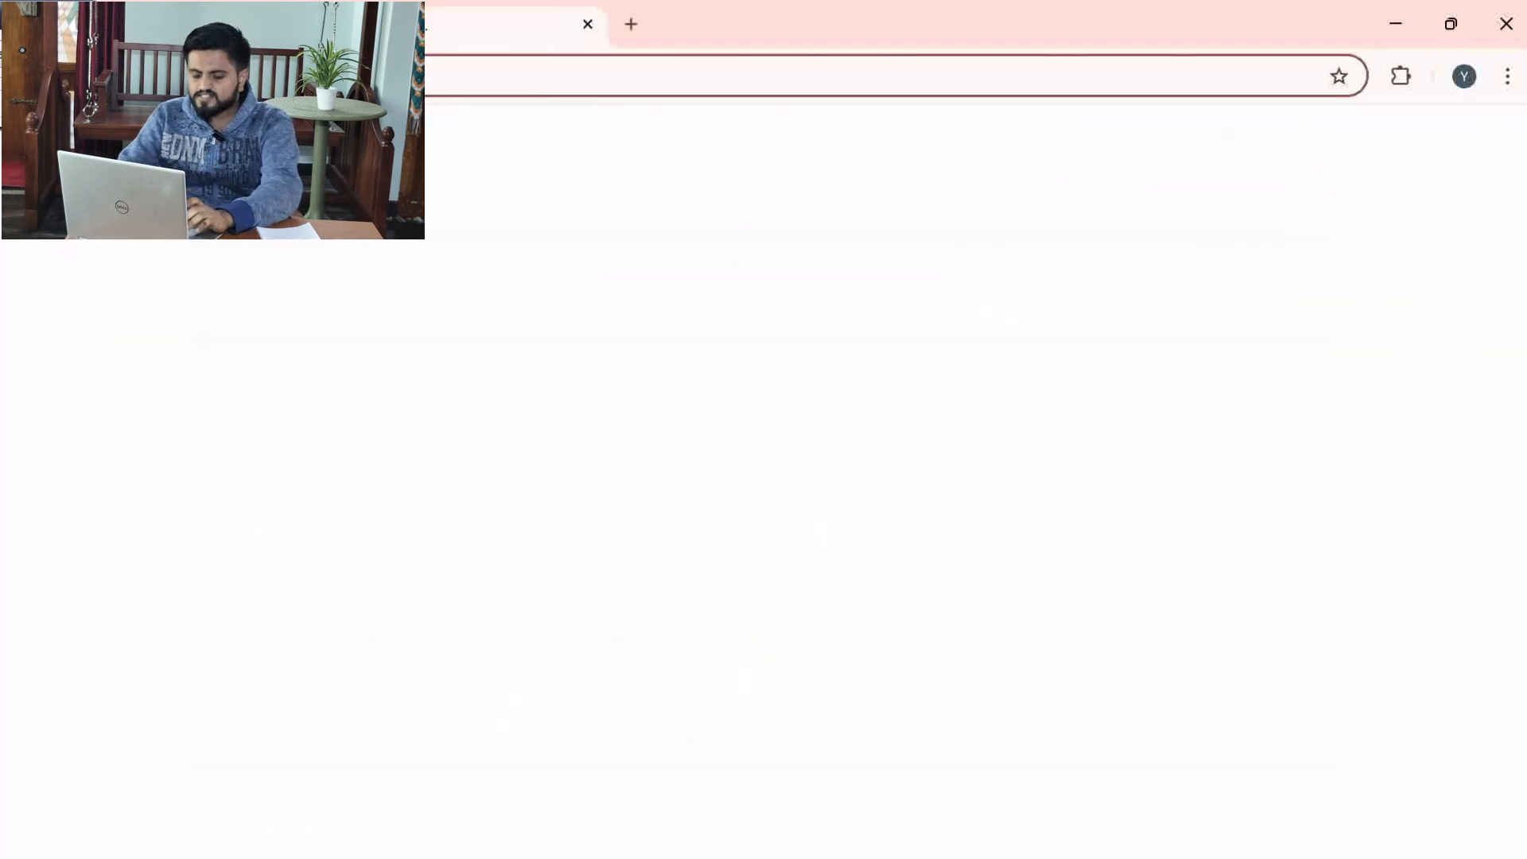
pyautogui.write('chat')
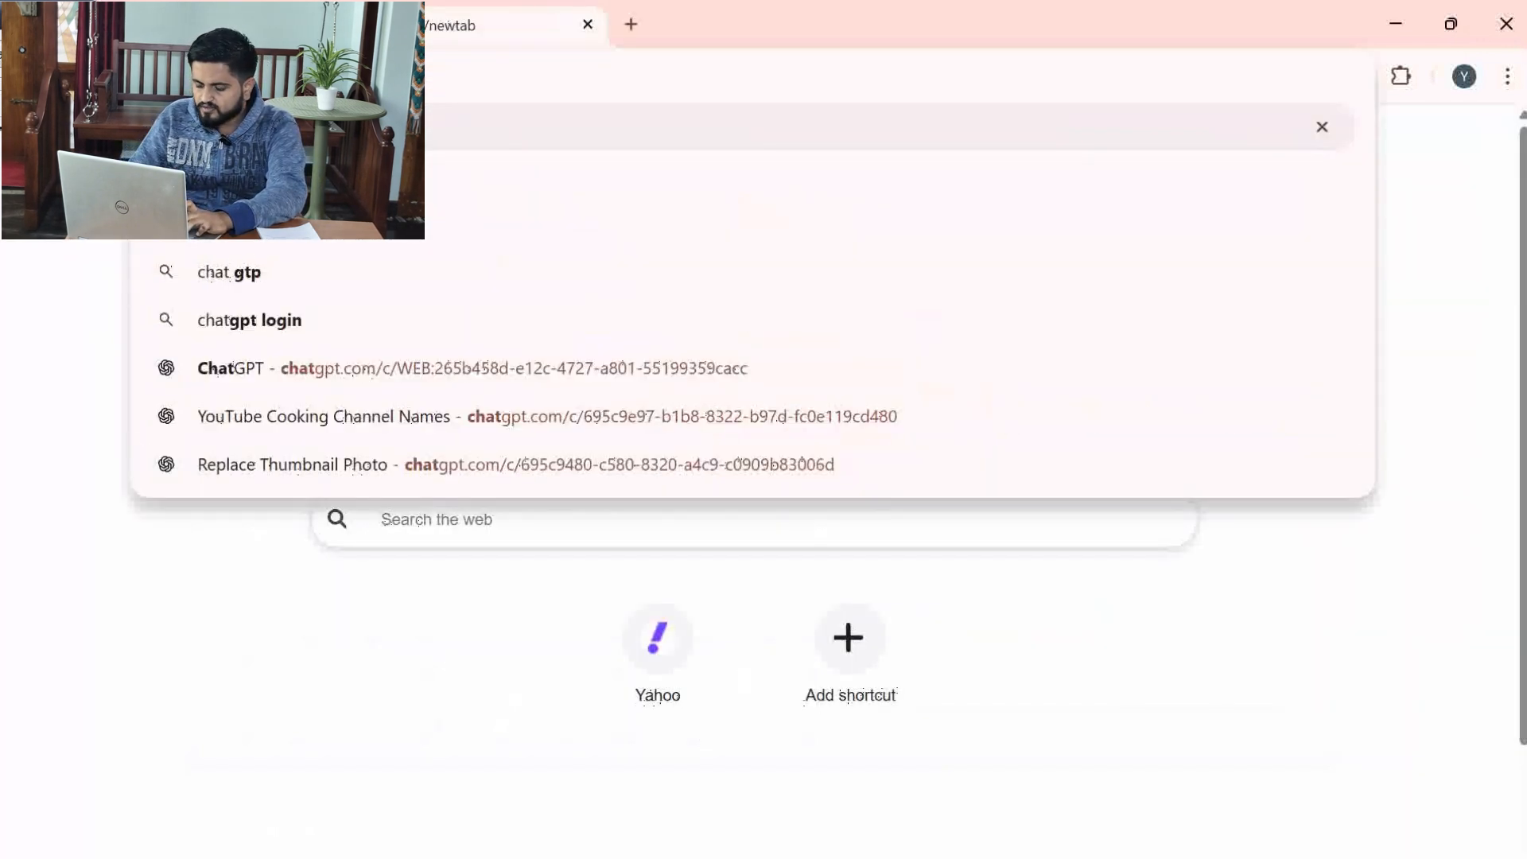
pyautogui.press('Return')
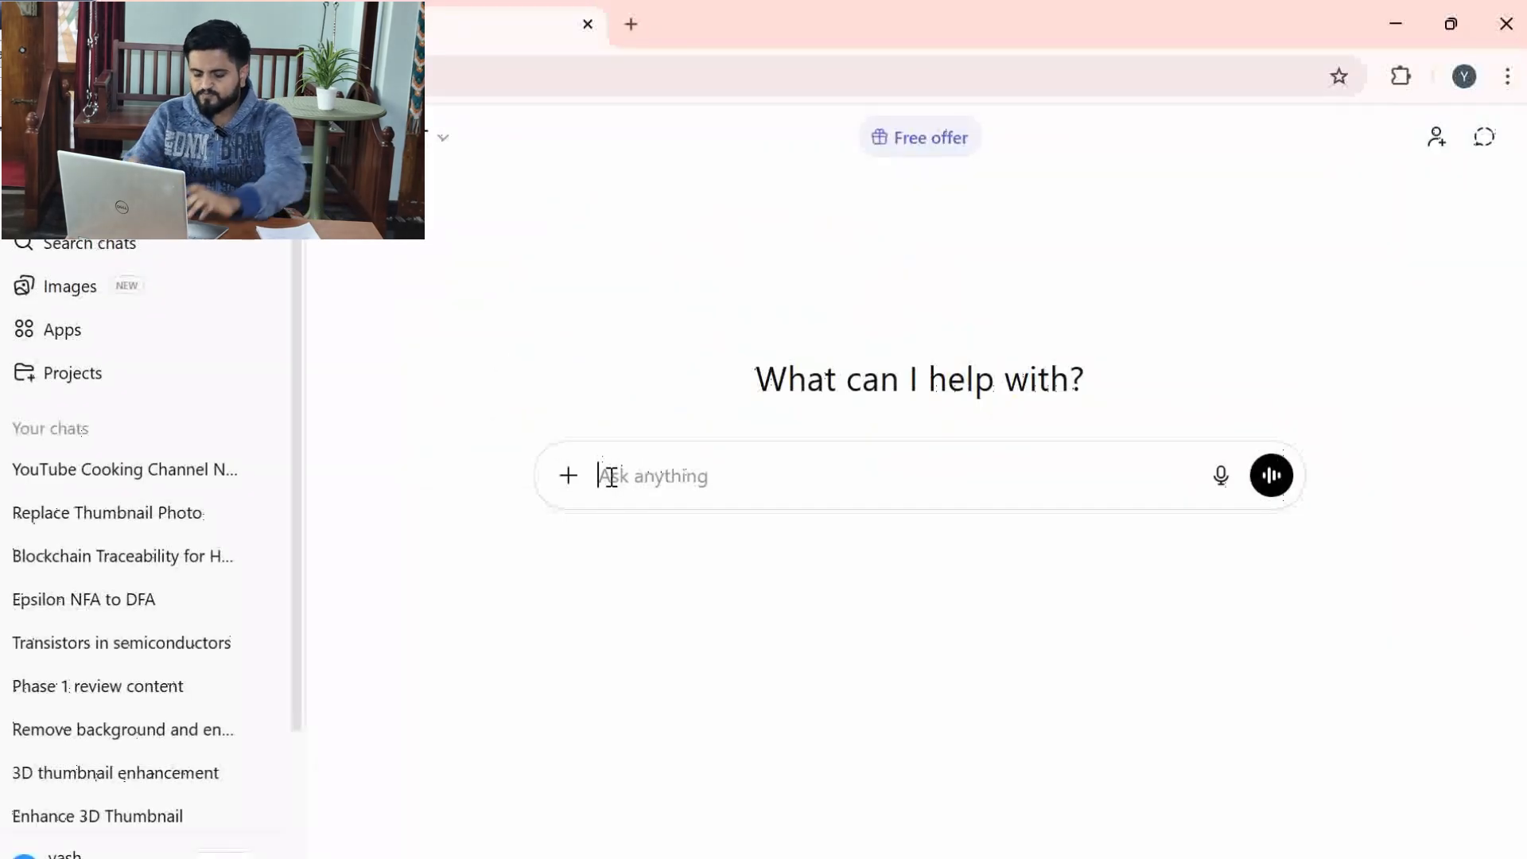
# - Ask ChatGPT to "create me a description and tags for my youtube video on insertion sort in dsa"
pyautogui.write('craete')
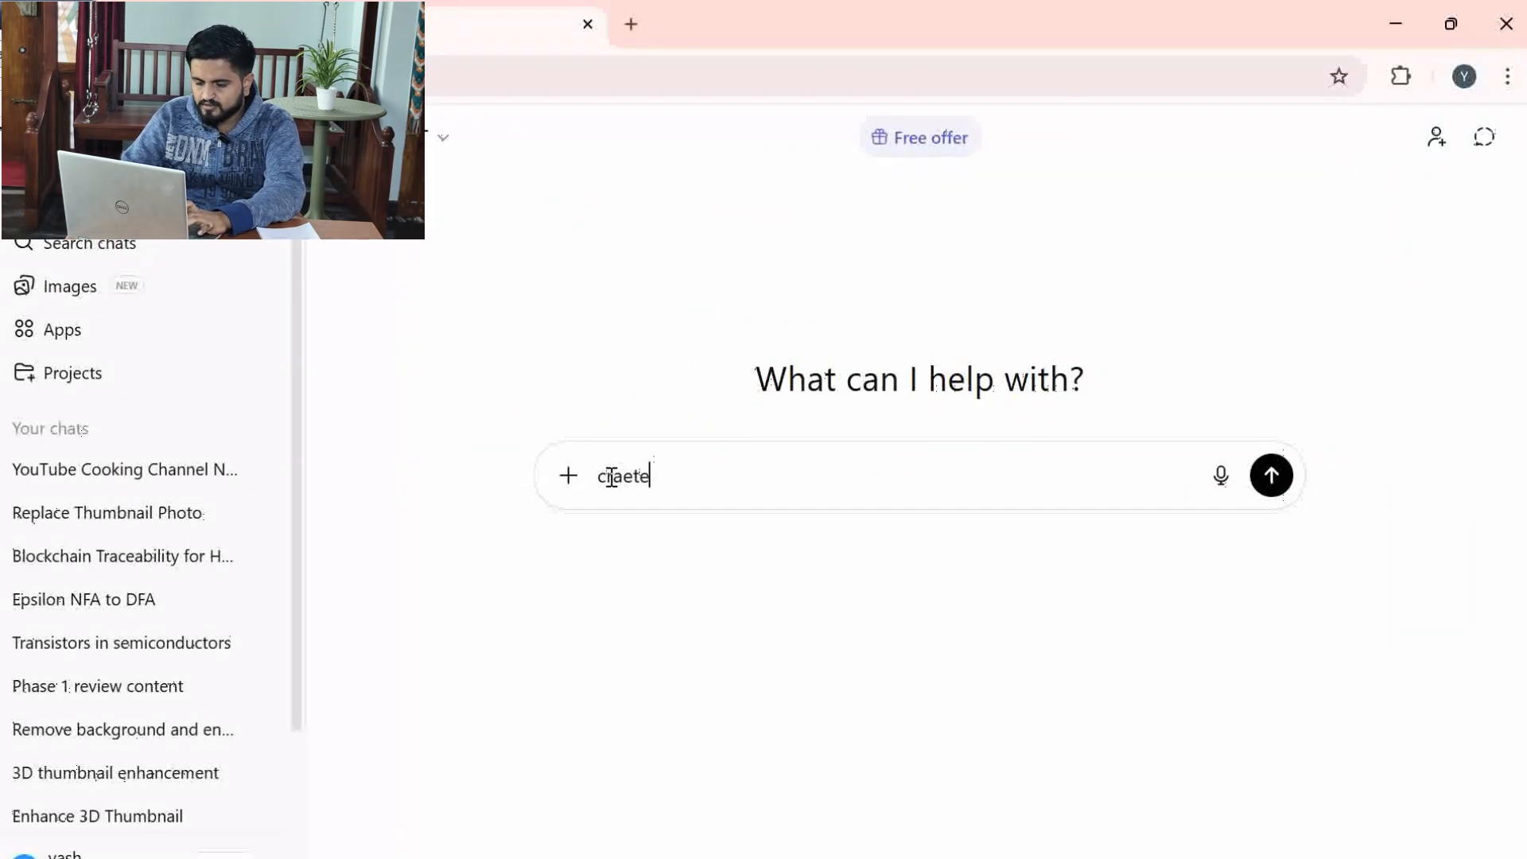
pyautogui.press('BackSpace')
pyautogui.press('BackSpace')
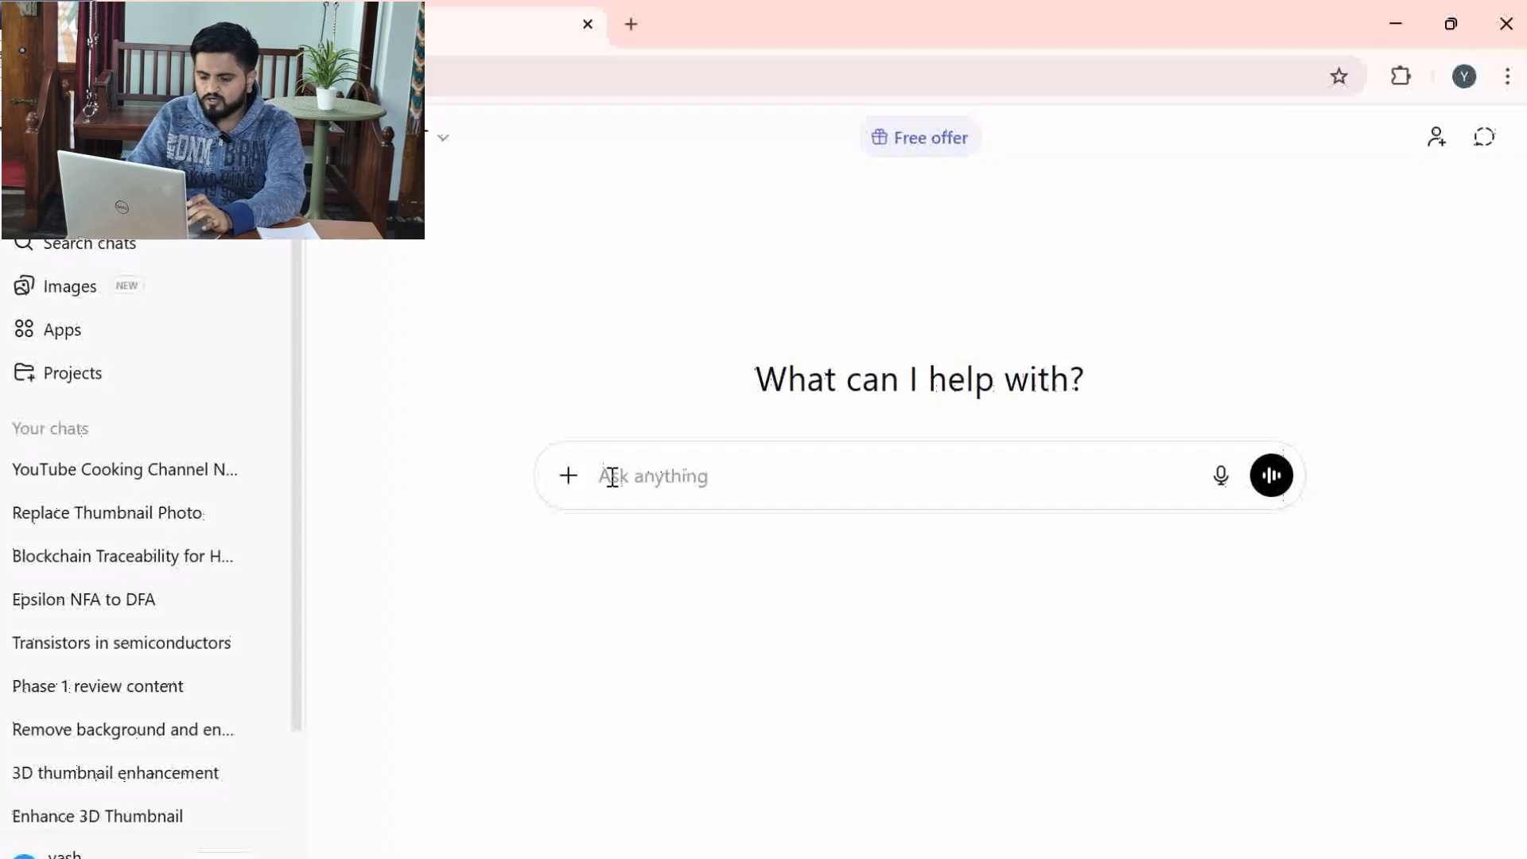
pyautogui.write('c')
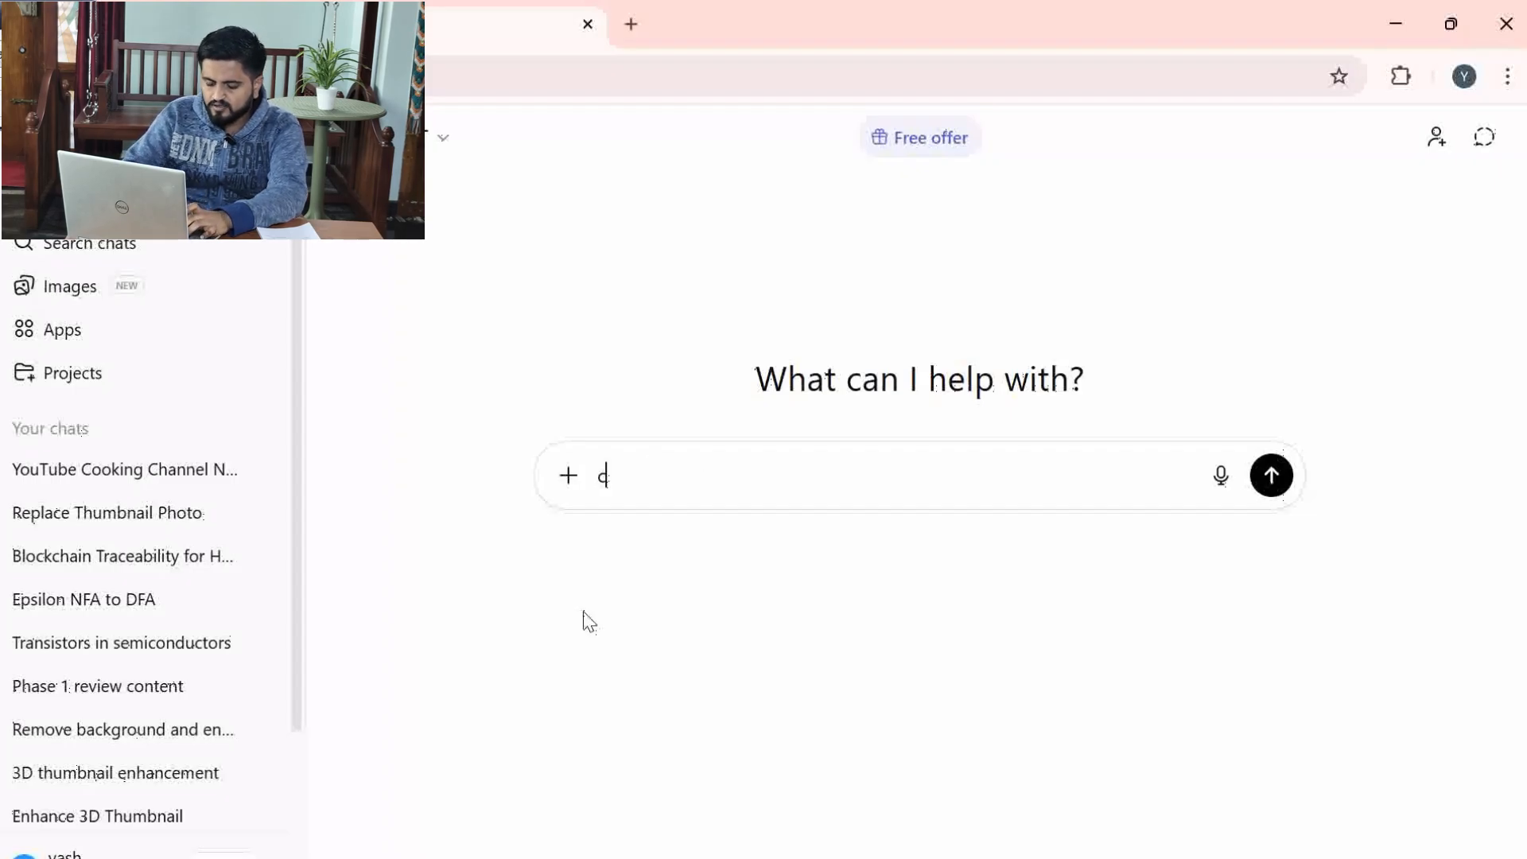
pyautogui.write('reate me a description and tags')
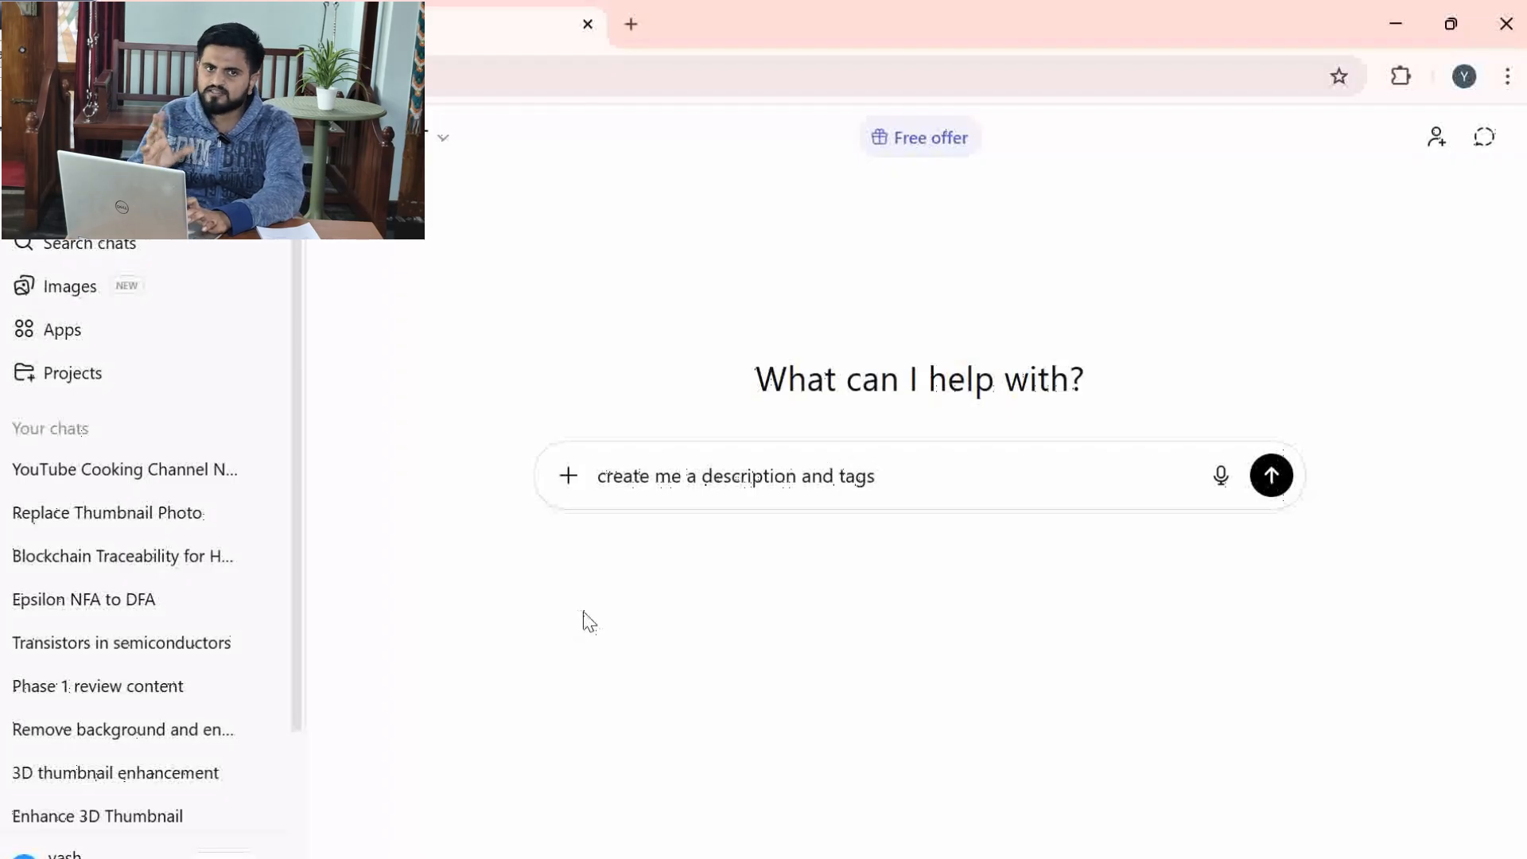
pyautogui.write('for my youtube video on ')
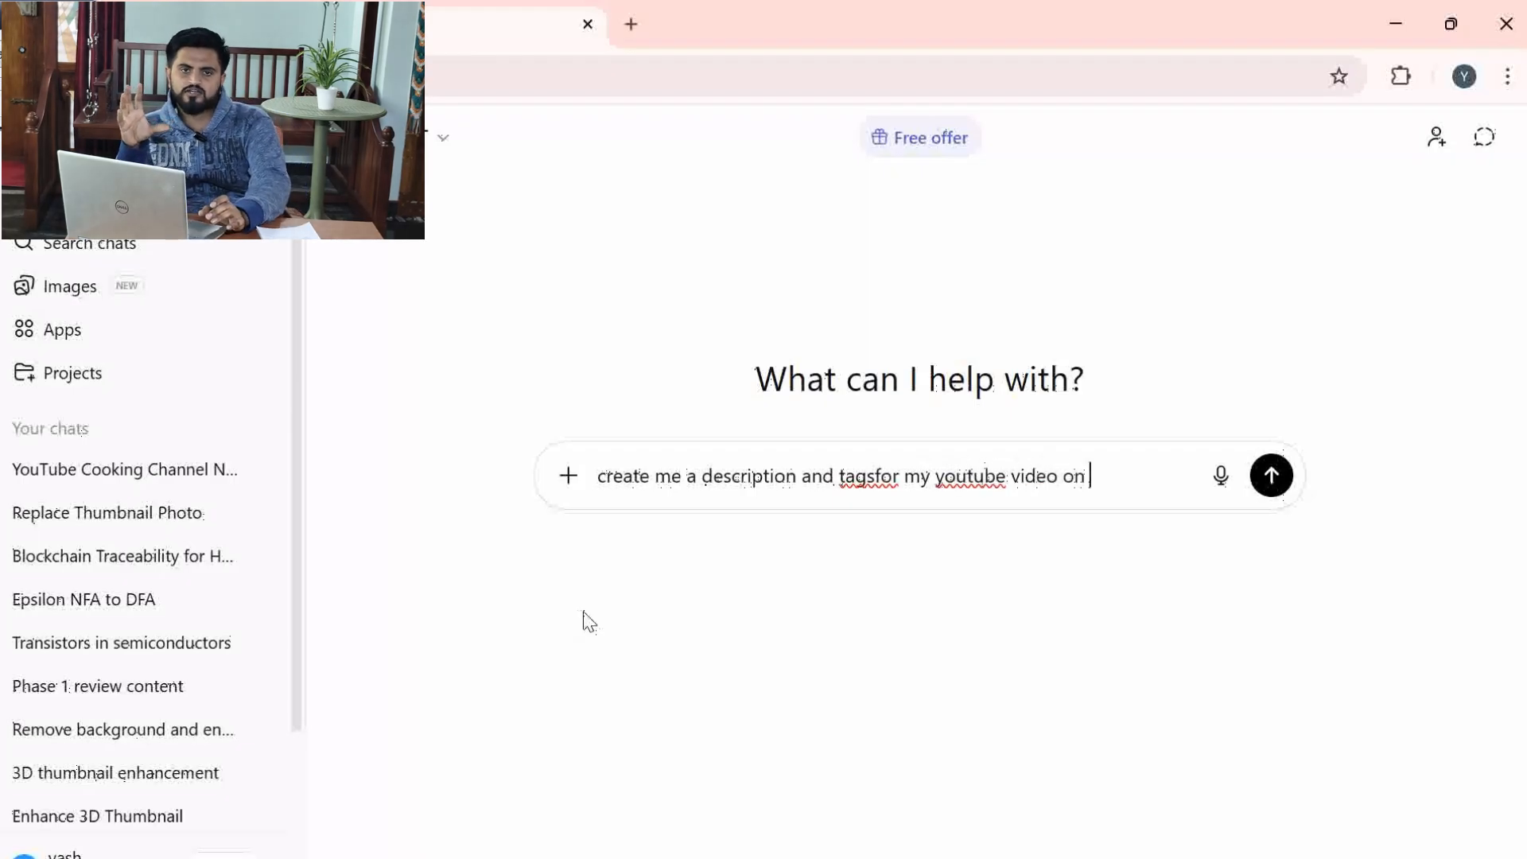
pyautogui.write('insertion sort in dsa')
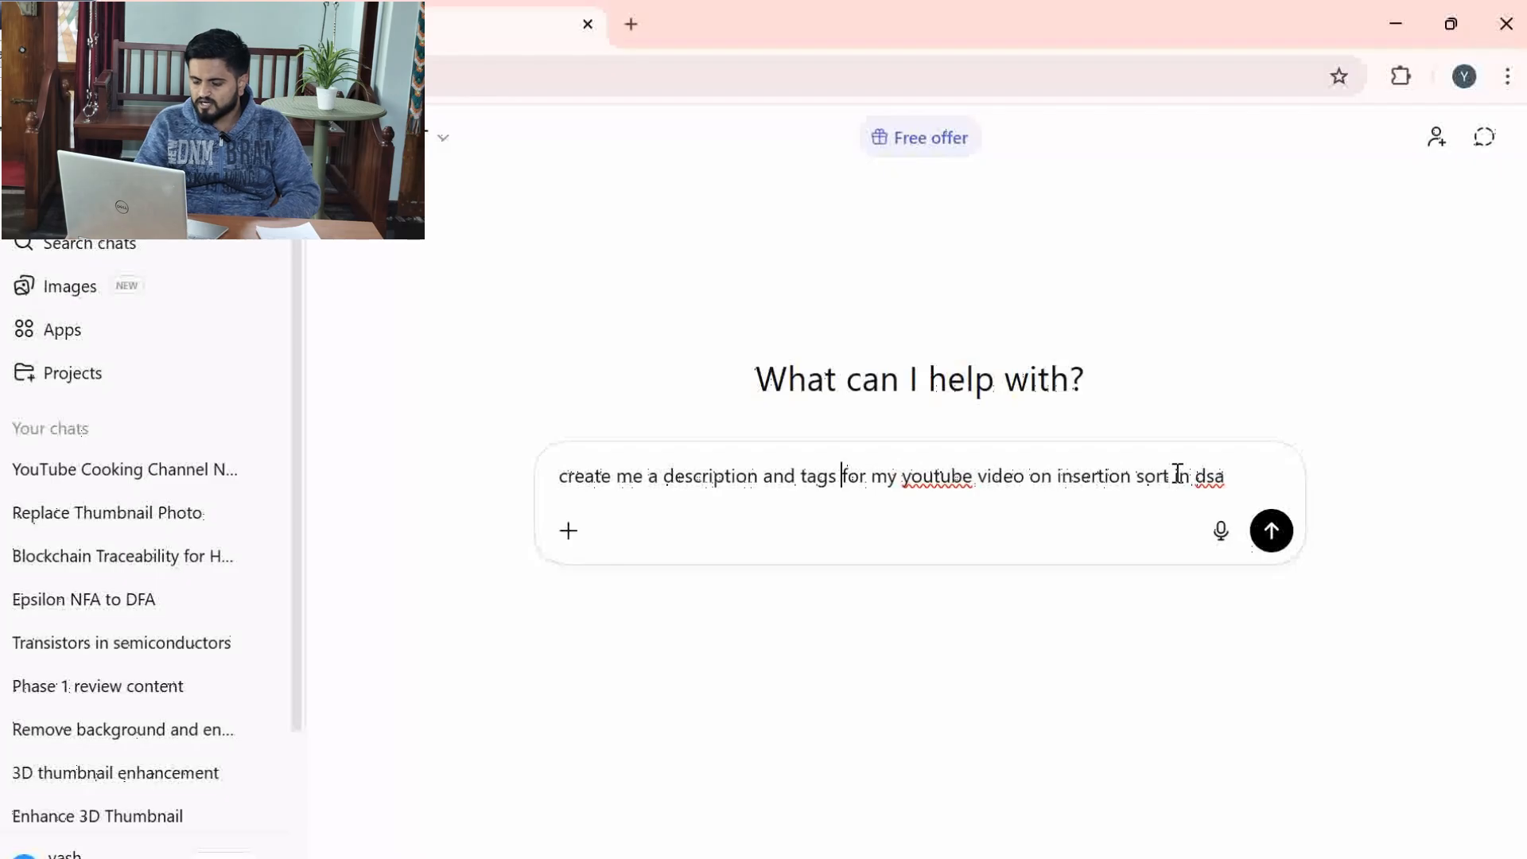
pyautogui.press('Return')
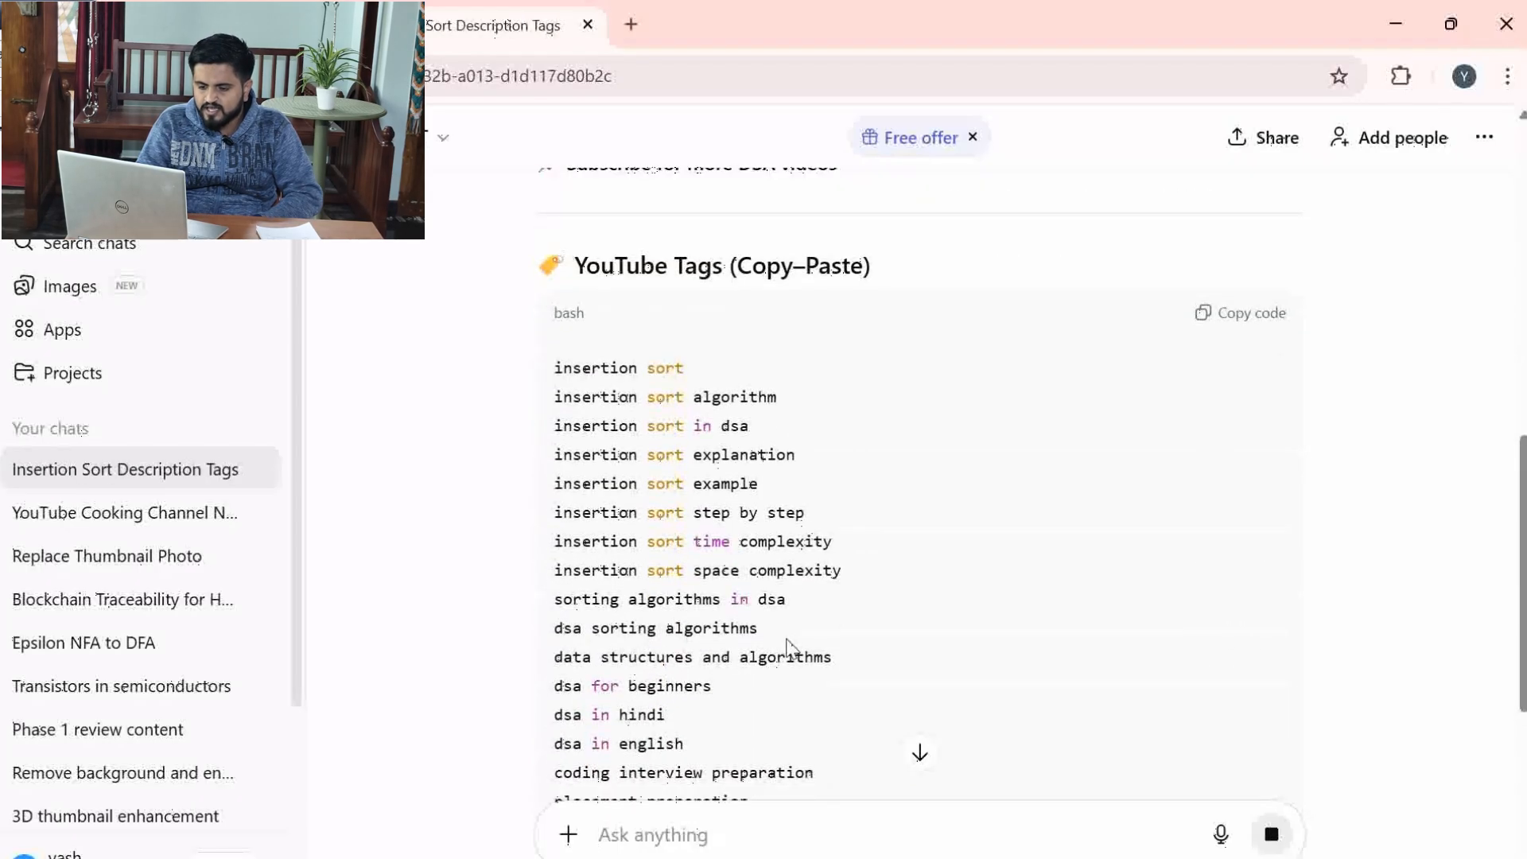
# - Copy the generated YouTube tags block and paste it below the hashtags in the YouTube Studio video description
pyautogui.scroll(-3, 828, 679)
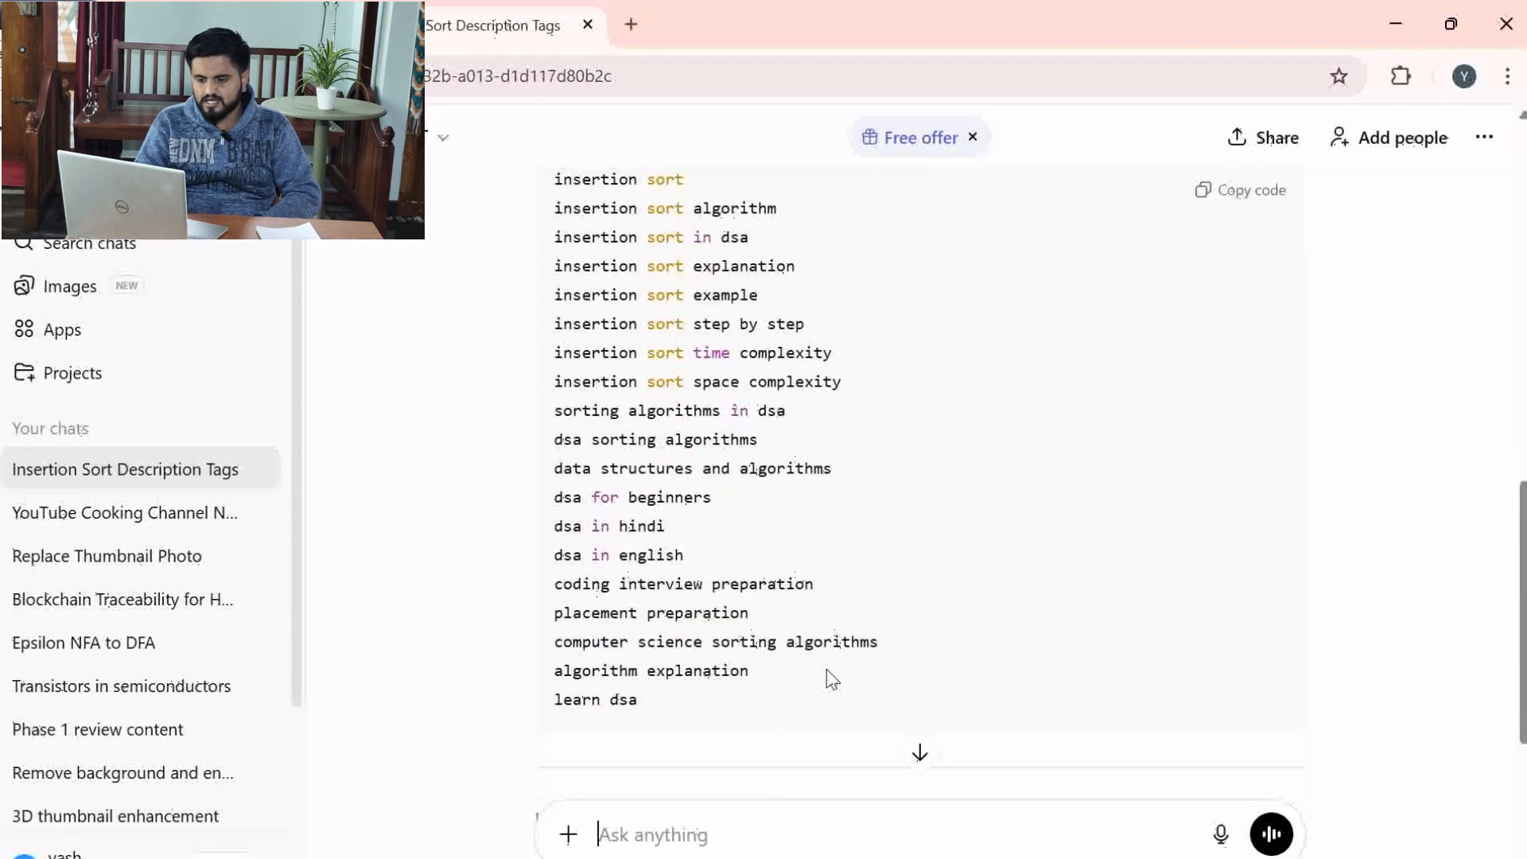
pyautogui.scroll(3, 828, 678)
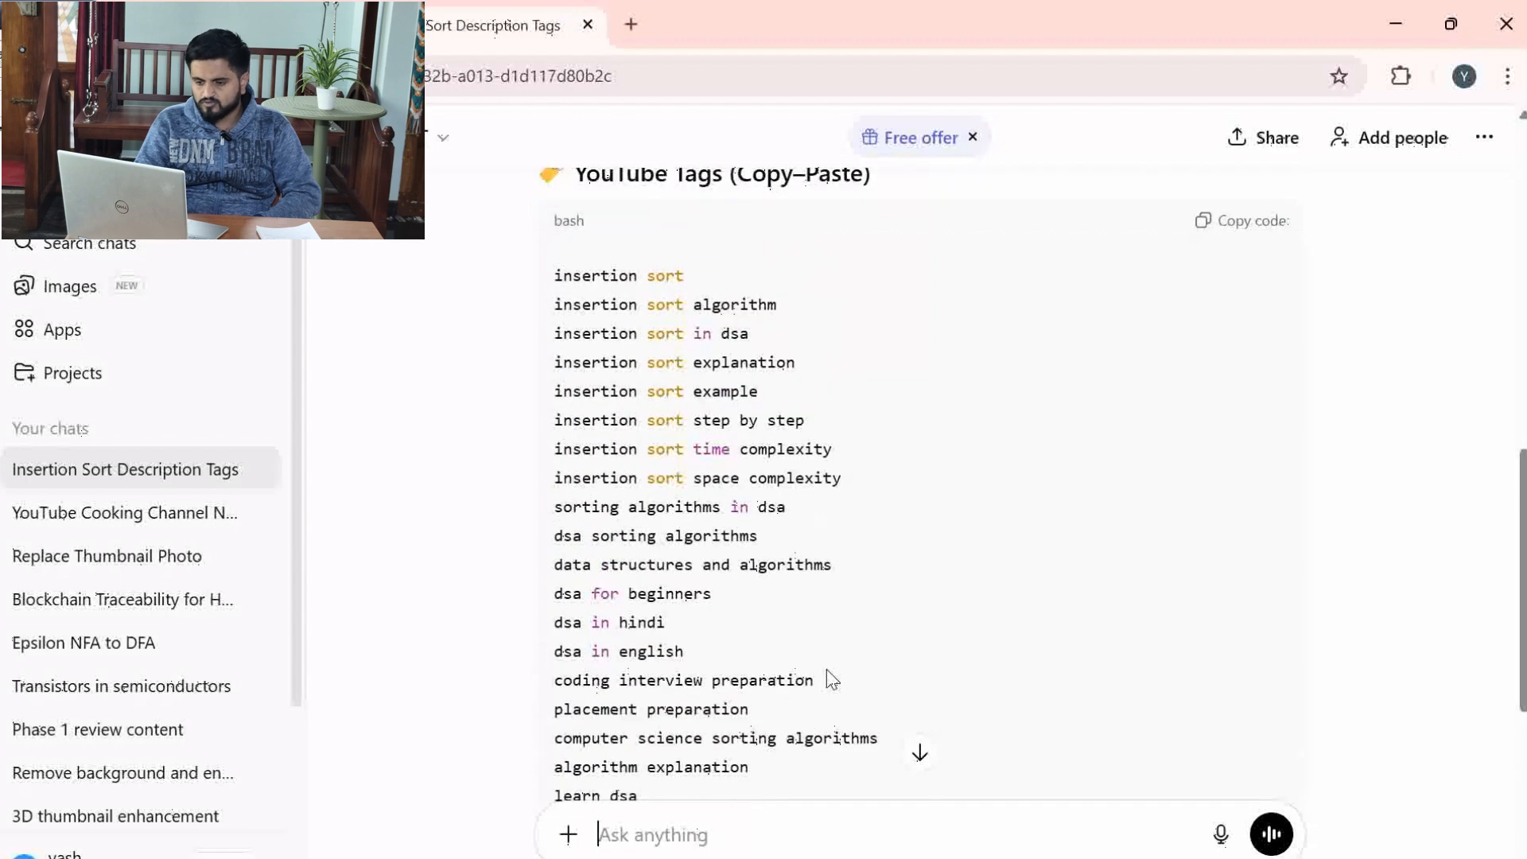
pyautogui.click(1208, 225)
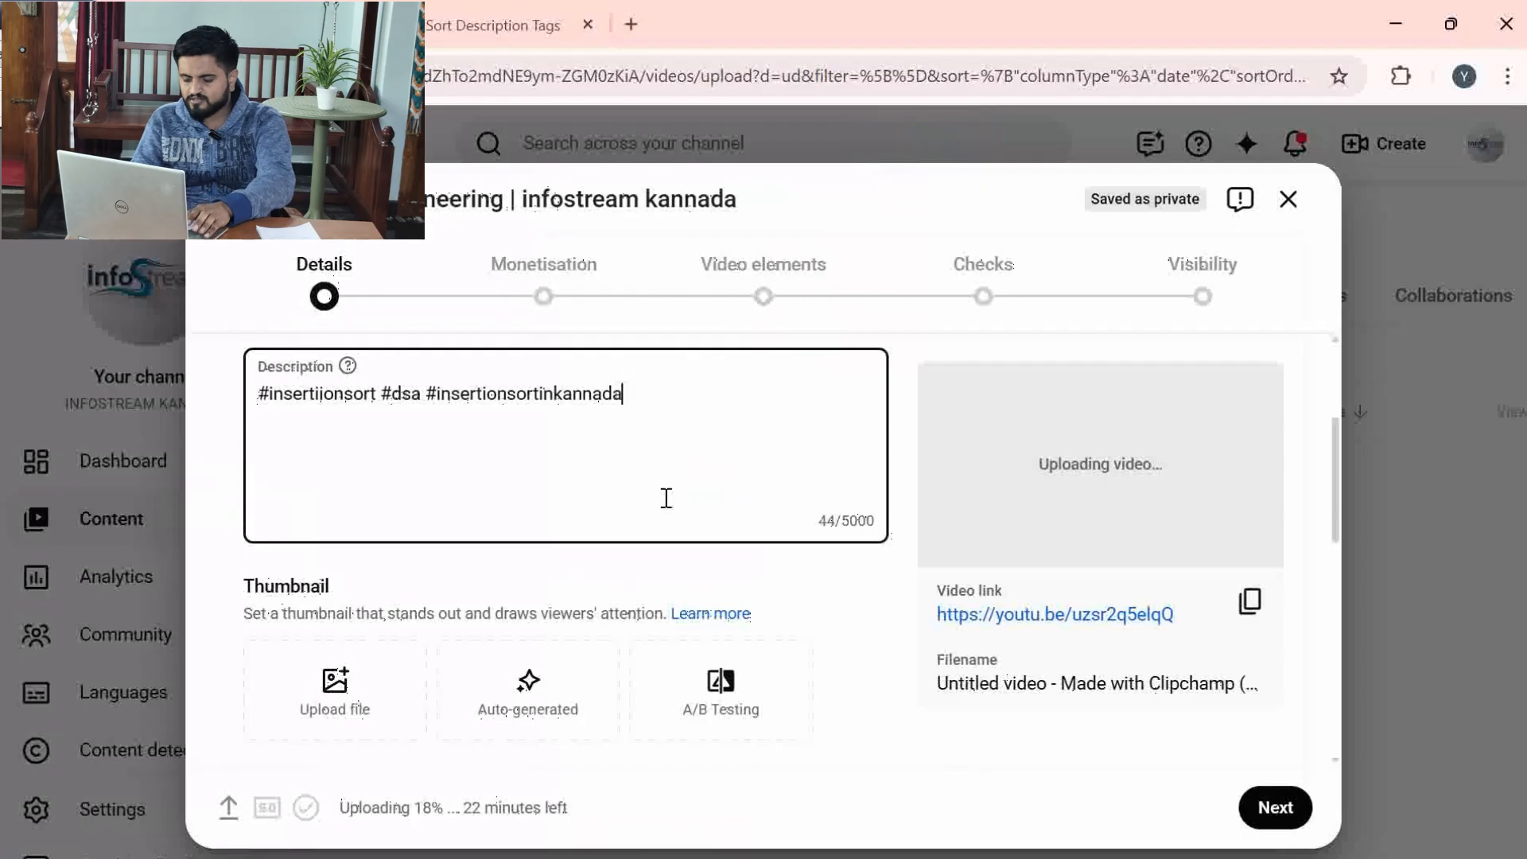
pyautogui.hotkey('ctrl', 'v')
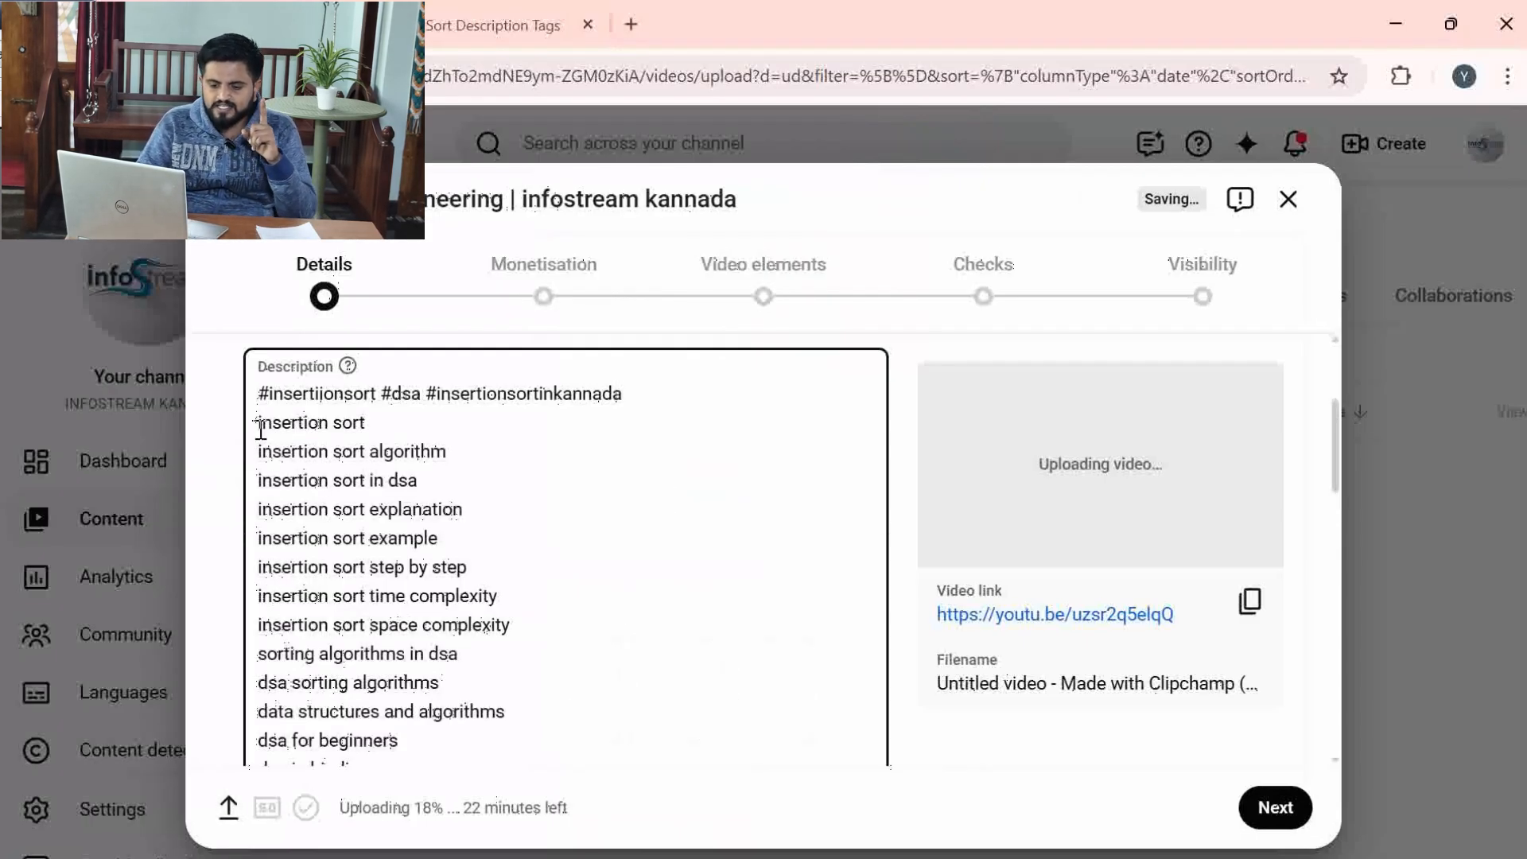
# - Turn the first pasted tag, "insertion sort", into the hashtag #insertionsort
pyautogui.write('#')
pyautogui.press('BackSpace')
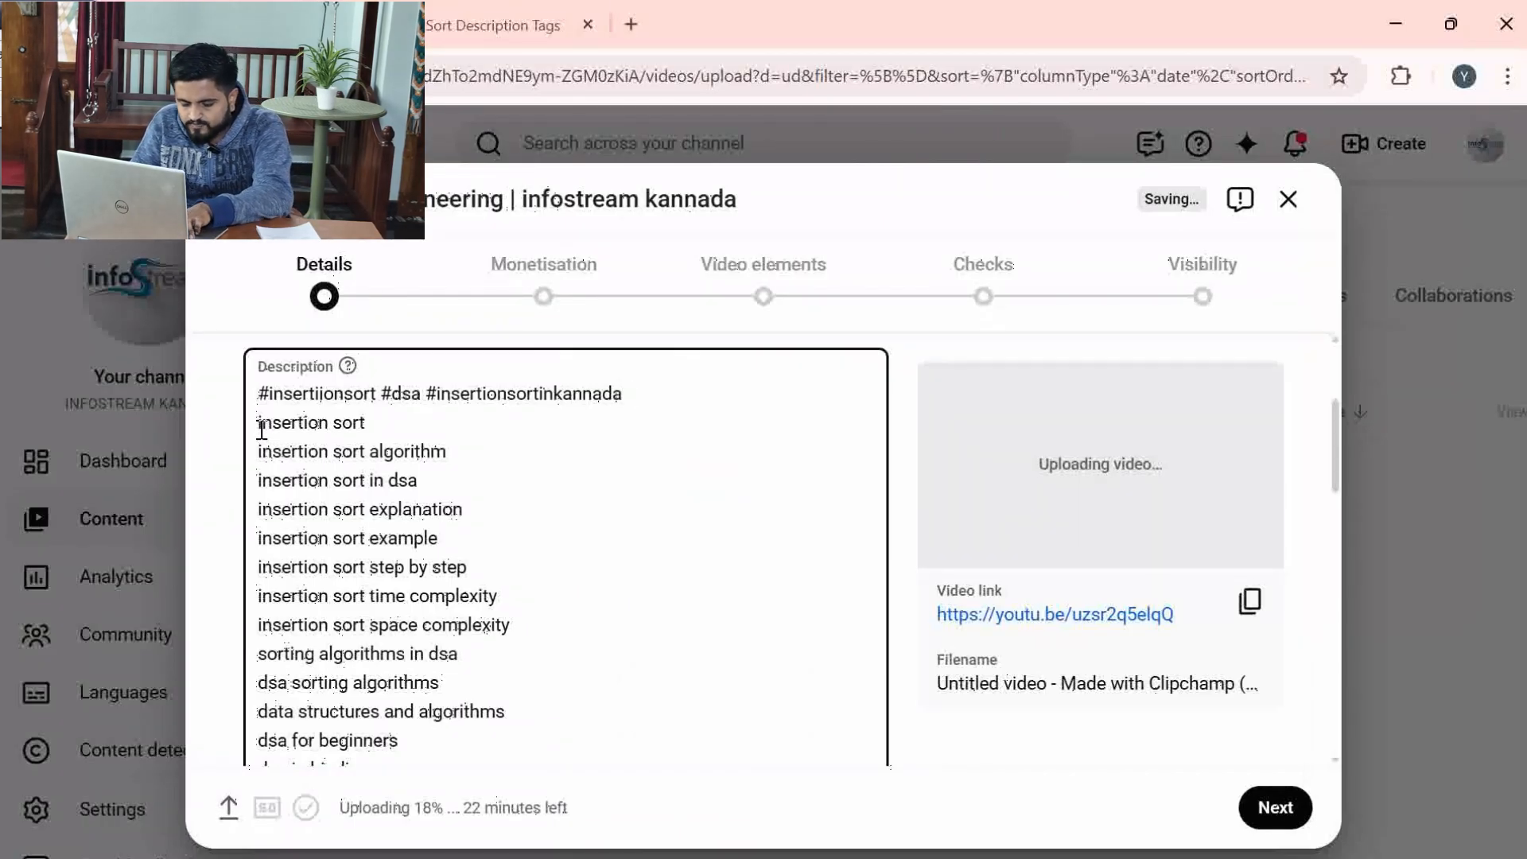
pyautogui.click(261, 430)
pyautogui.write('#')
pyautogui.click(344, 422)
pyautogui.press('BackSpace')
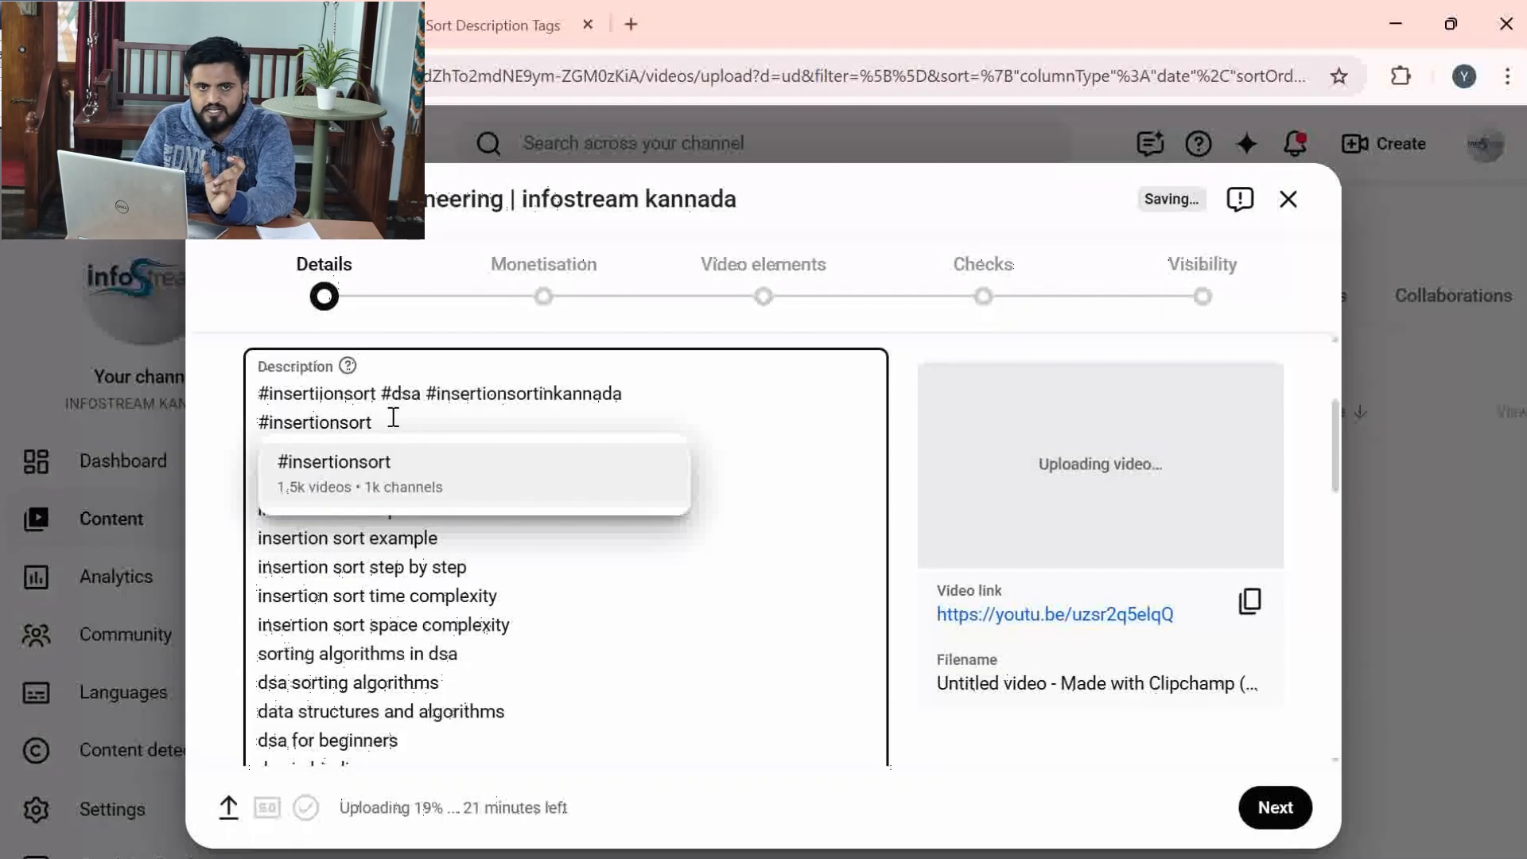
# - Turn the "insertion sort example" line of the description into the hashtag #insertionsortexample
pyautogui.click(340, 537)
pyautogui.press('BackSpace')
pyautogui.press('BackSpace')
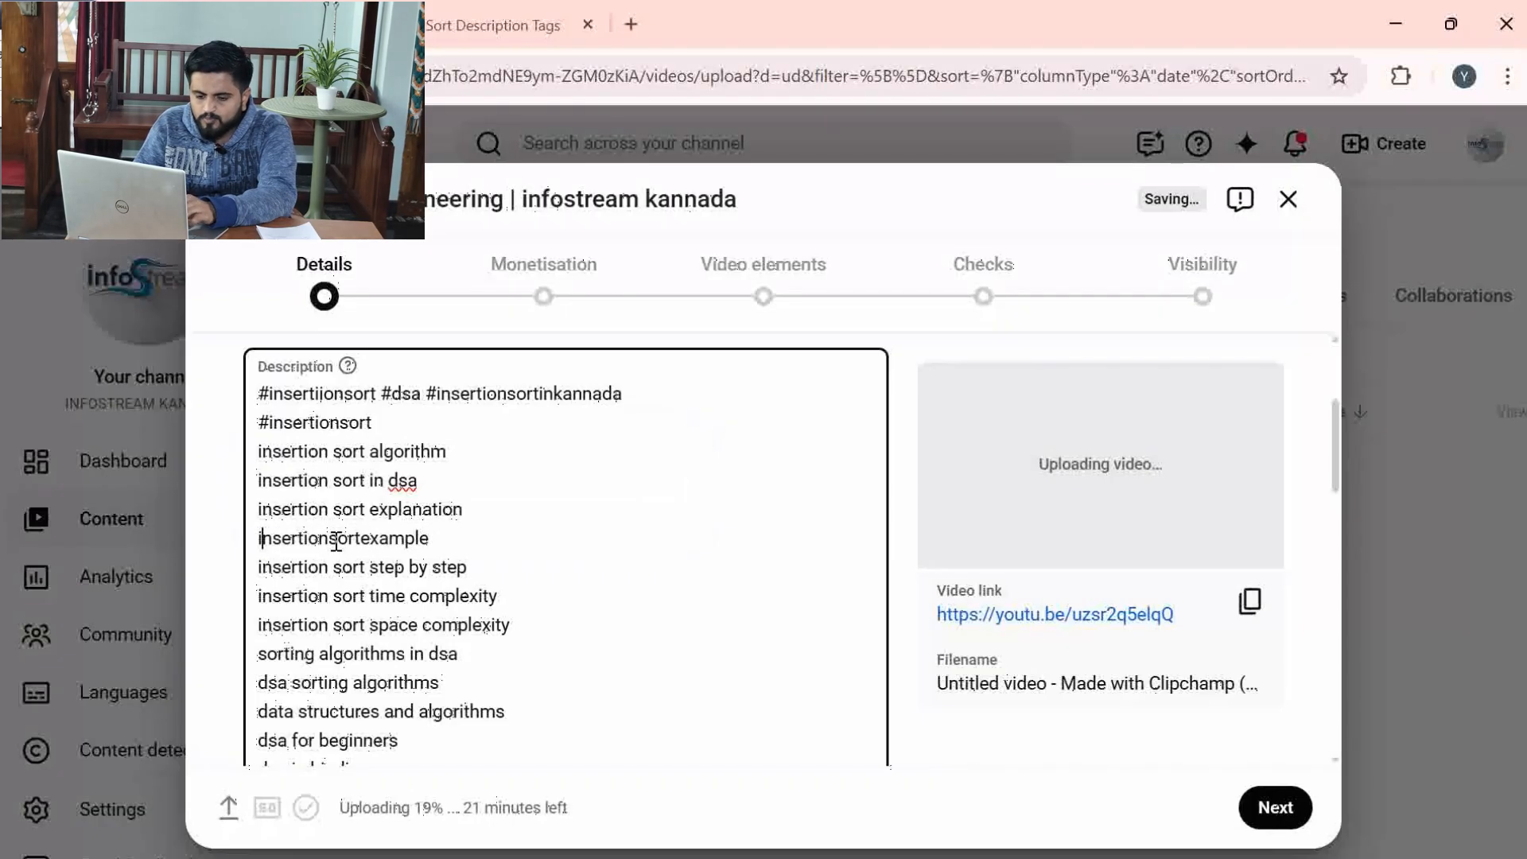
pyautogui.write('#')
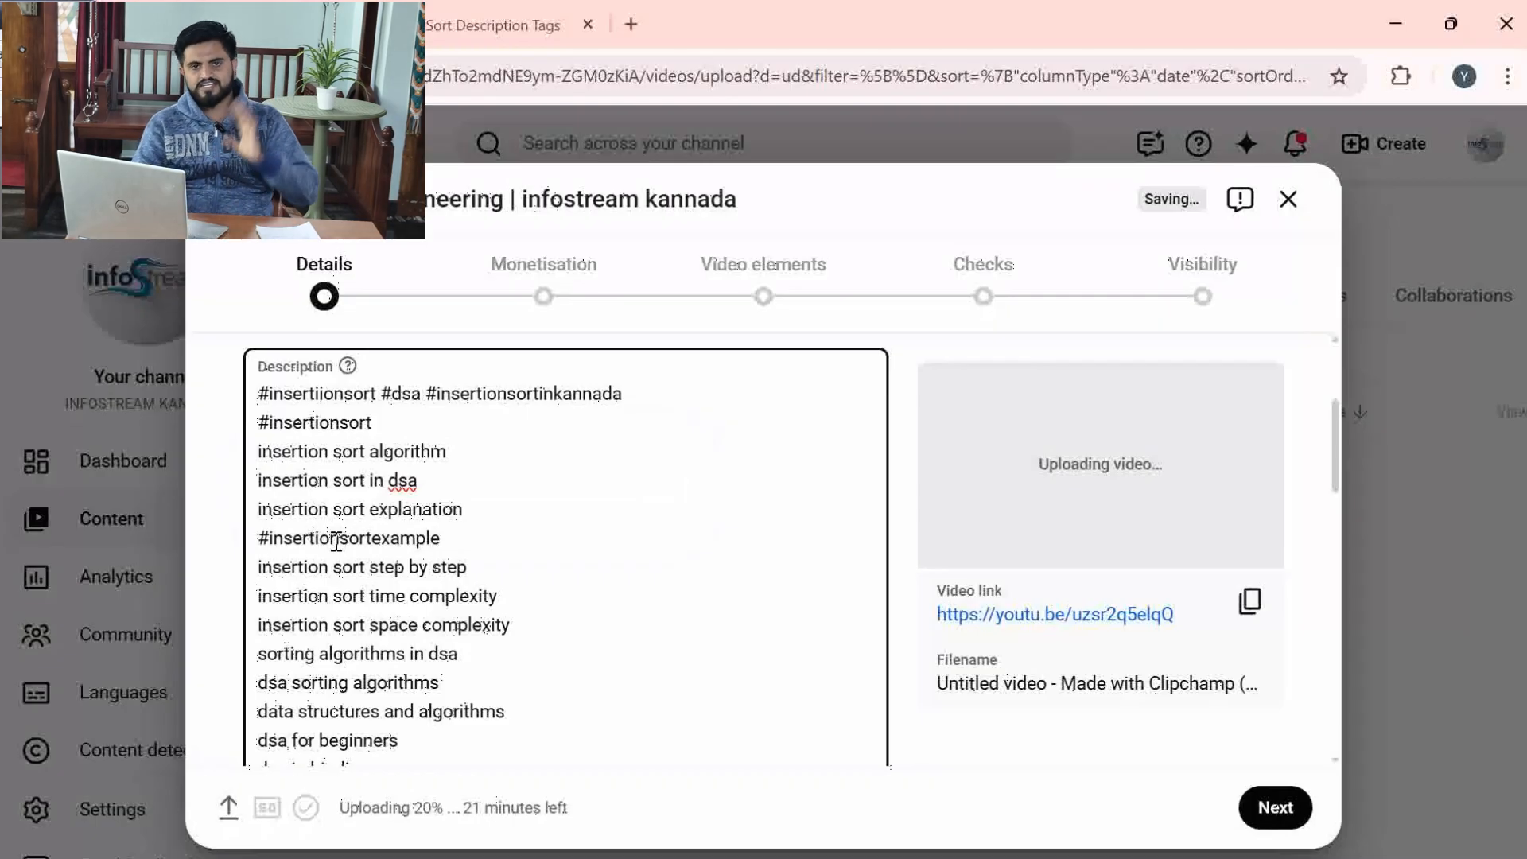
# - Copy the whole generated video description from ChatGPT and paste it before the hashtags in the YouTube Studio description
pyautogui.click(457, 4)
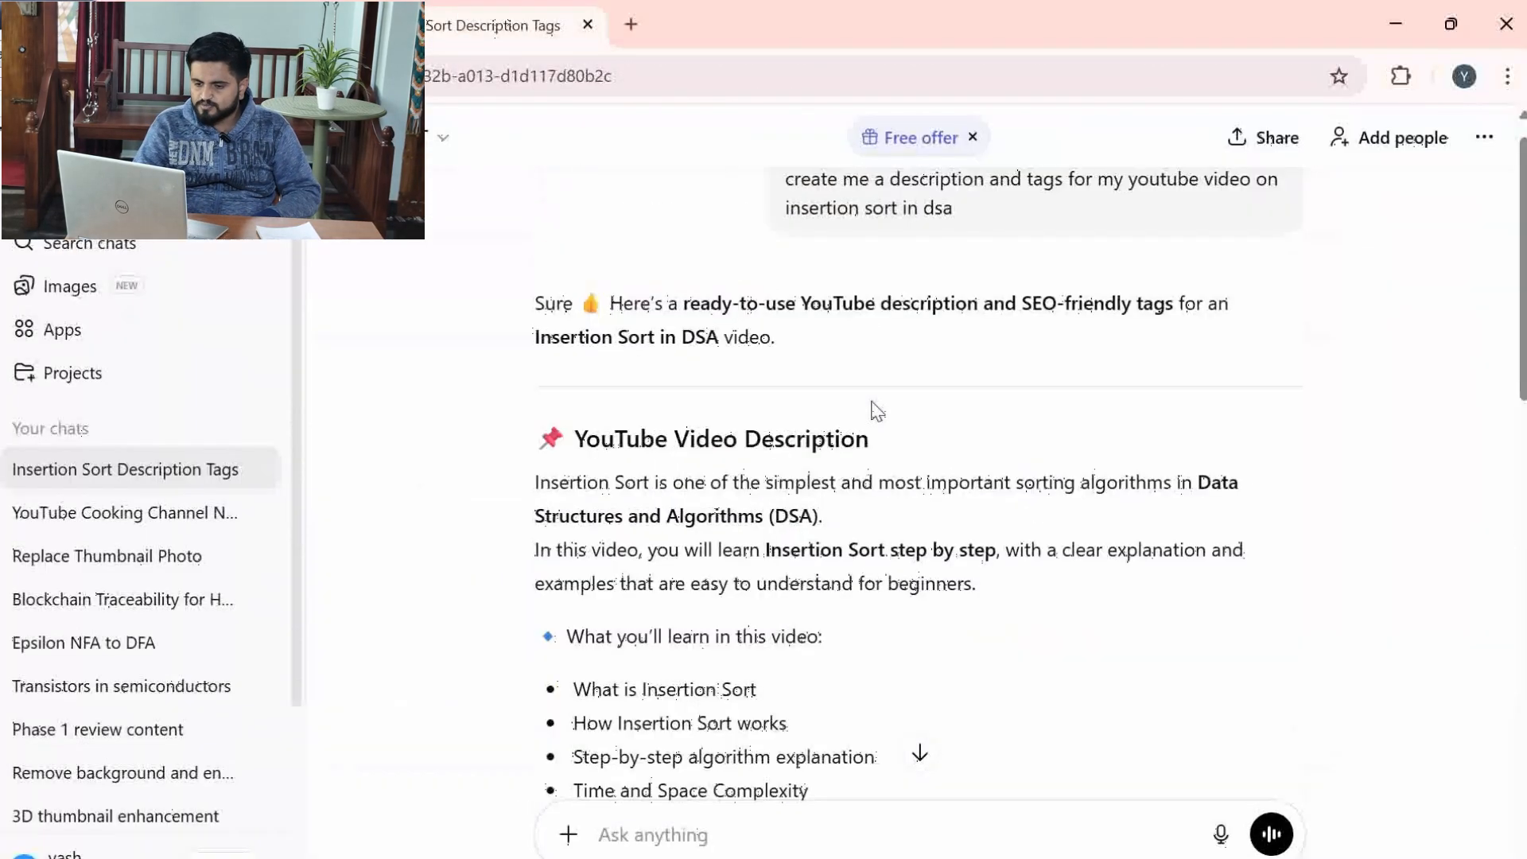
pyautogui.scroll(-1, 556, 508)
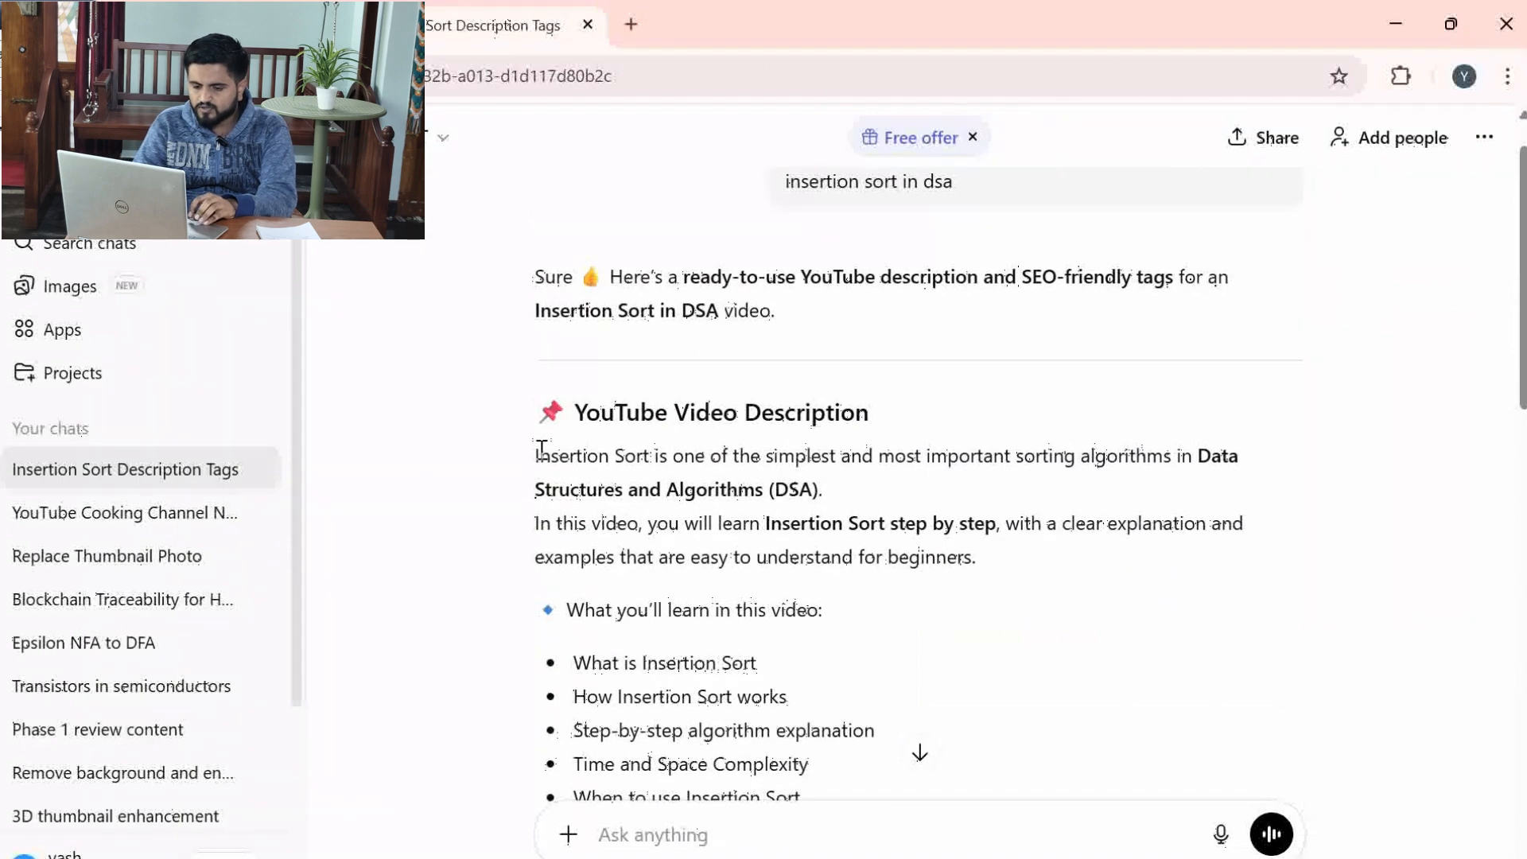
pyautogui.moveTo(538, 452); pyautogui.dragTo(914, 640)
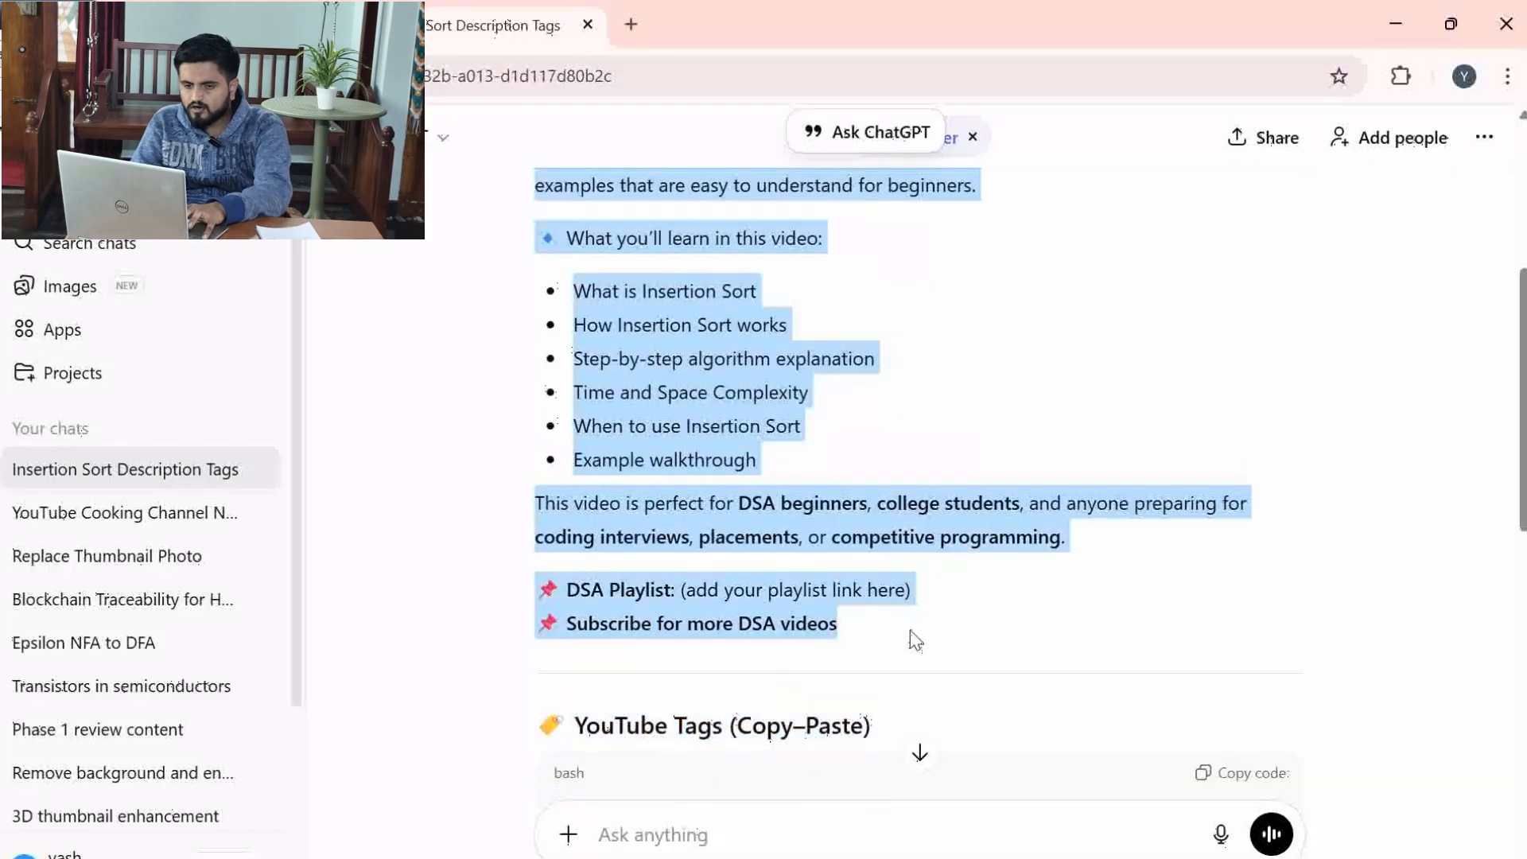
pyautogui.hotkey('alt', 'Tab')
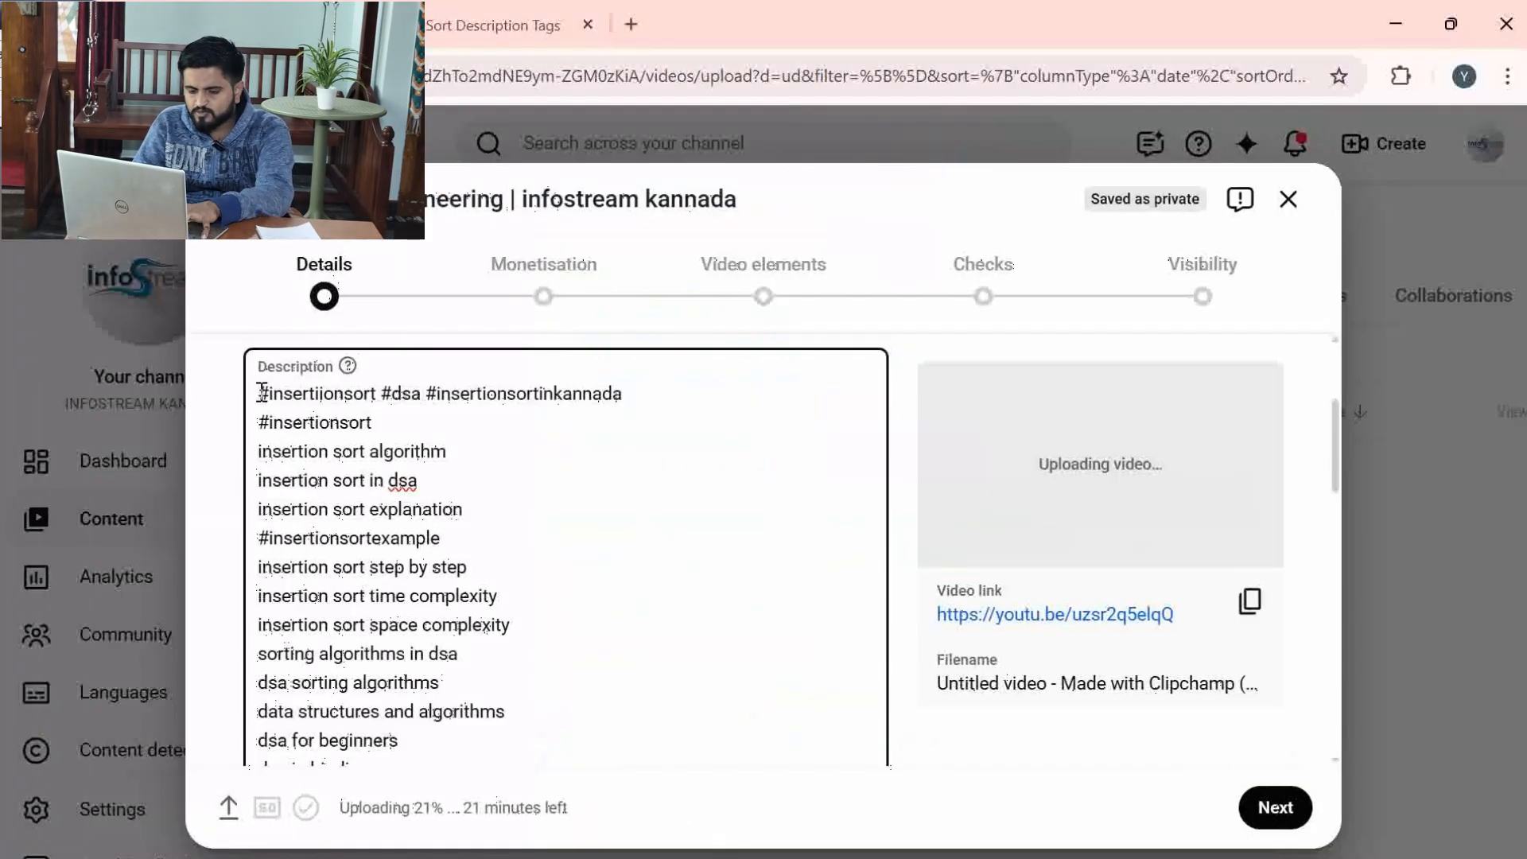
pyautogui.hotkey('ctrl', 'v')
pyautogui.scroll(-2, 657, 573)
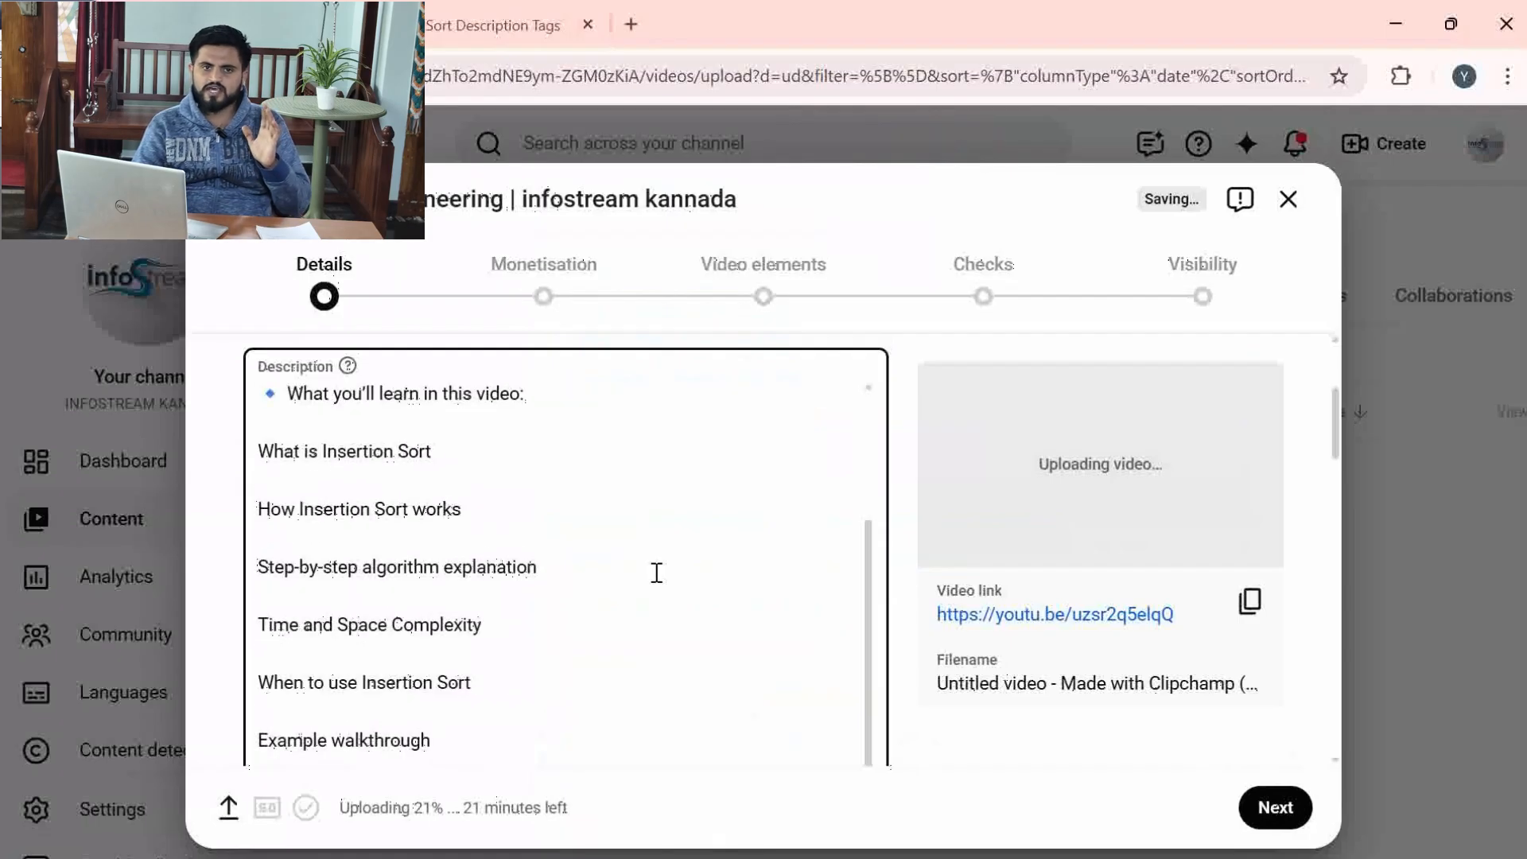
# - Upload the Dijkstra Algorithm Part 3 PNG from the Downloads folder as the video's thumbnail
pyautogui.scroll(-12, 657, 573)
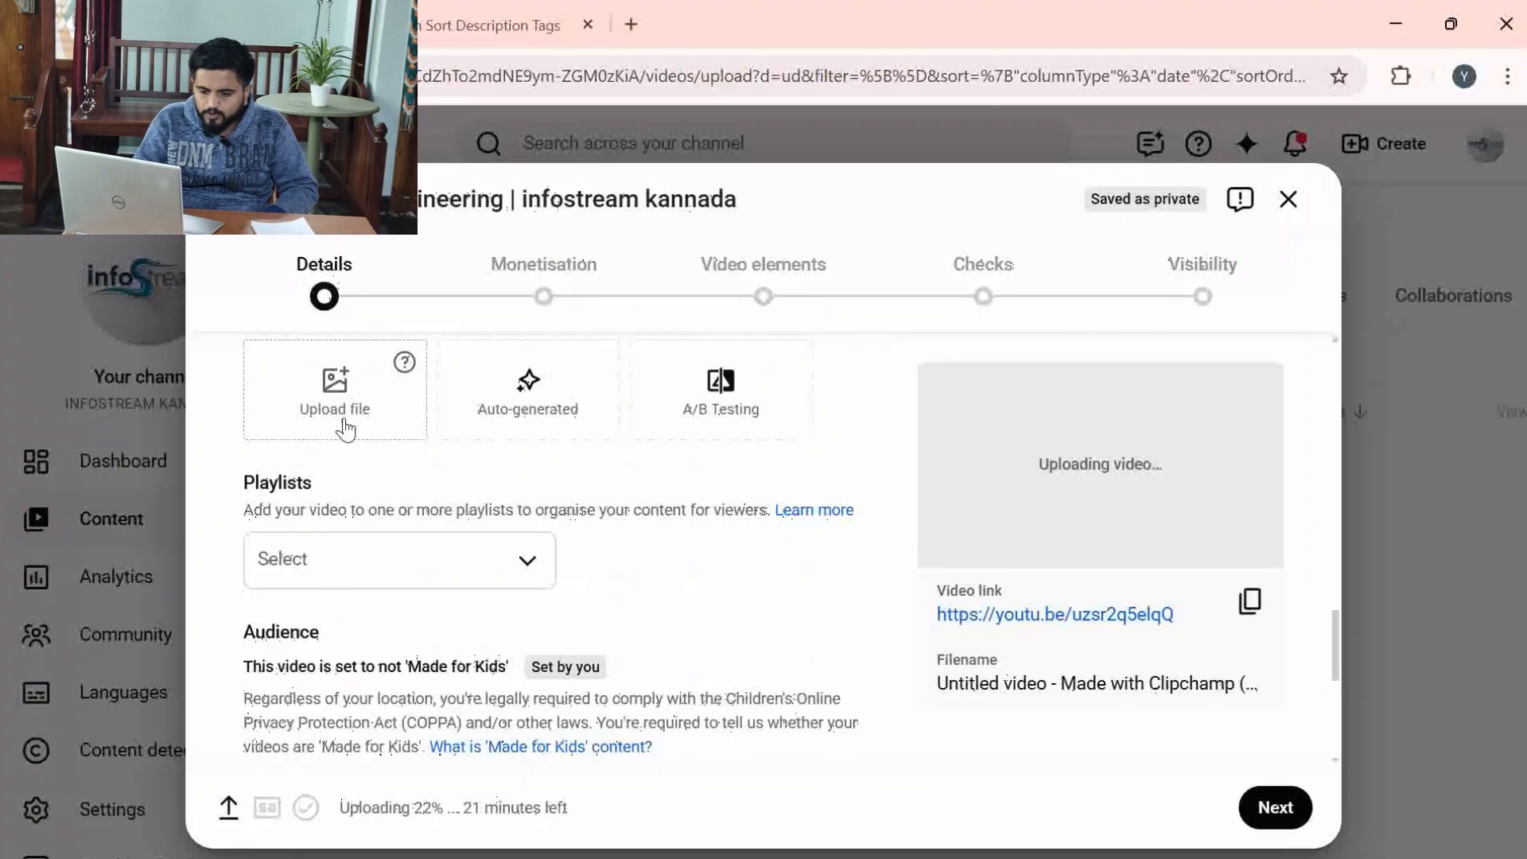
pyautogui.scroll(3, 334, 509)
pyautogui.click(335, 567)
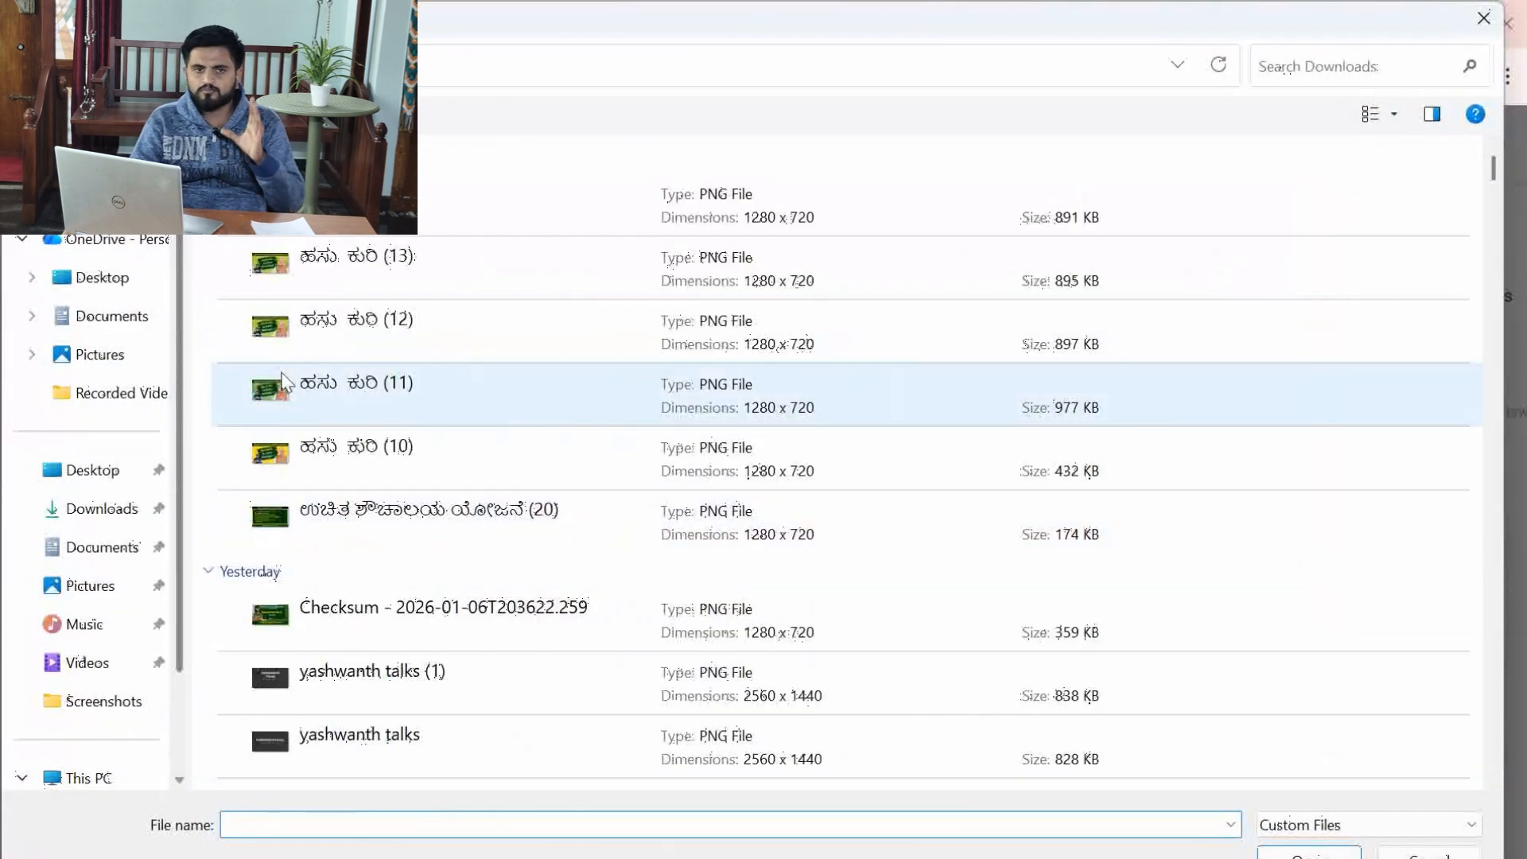
pyautogui.scroll(-10, 477, 422)
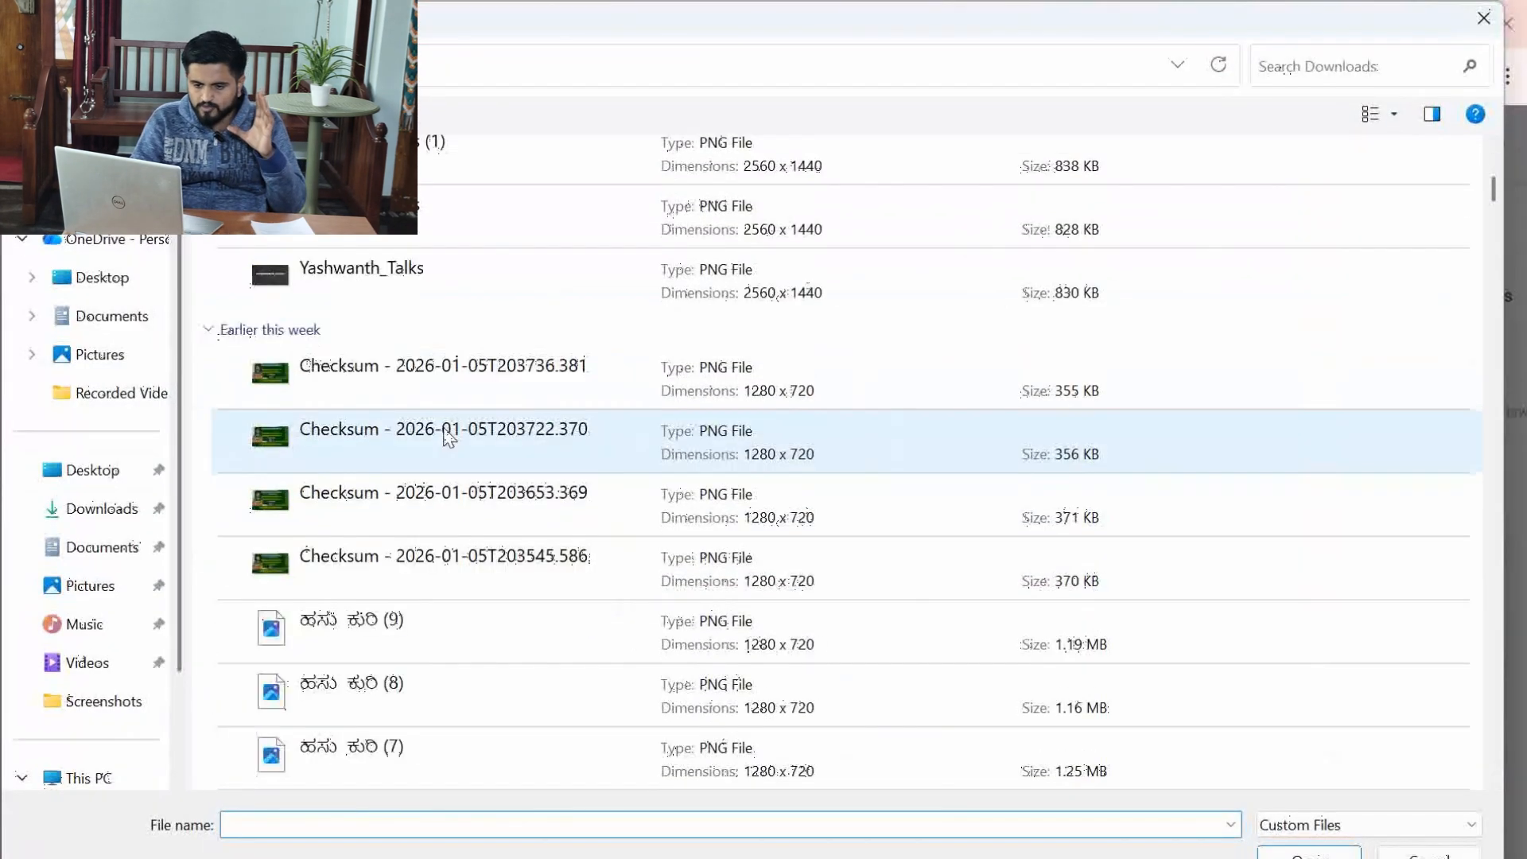
pyautogui.scroll(-3, 449, 438)
pyautogui.scroll(-8, 449, 437)
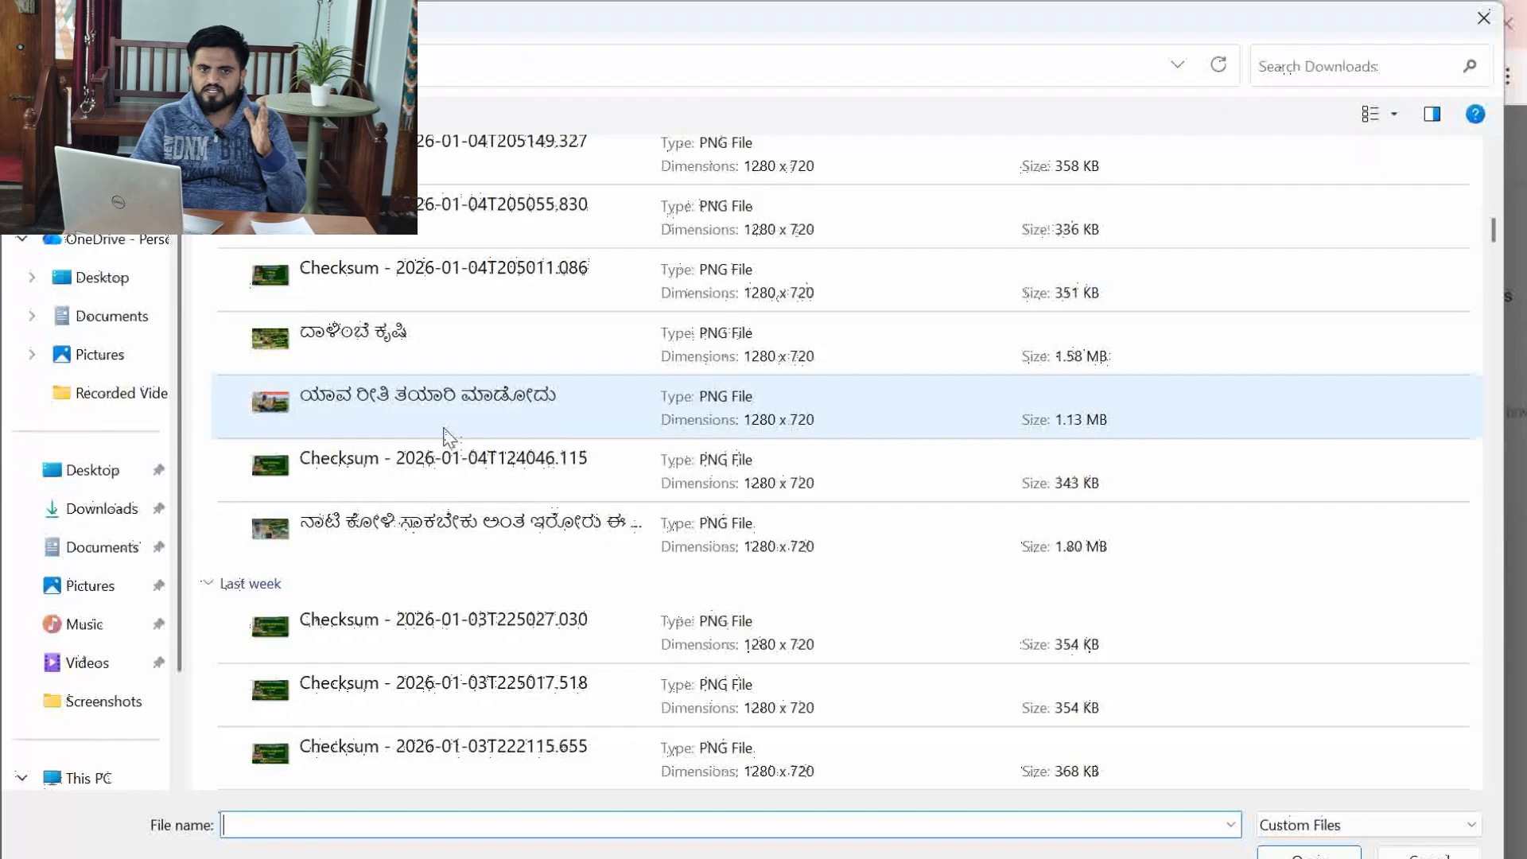
pyautogui.scroll(-6, 450, 438)
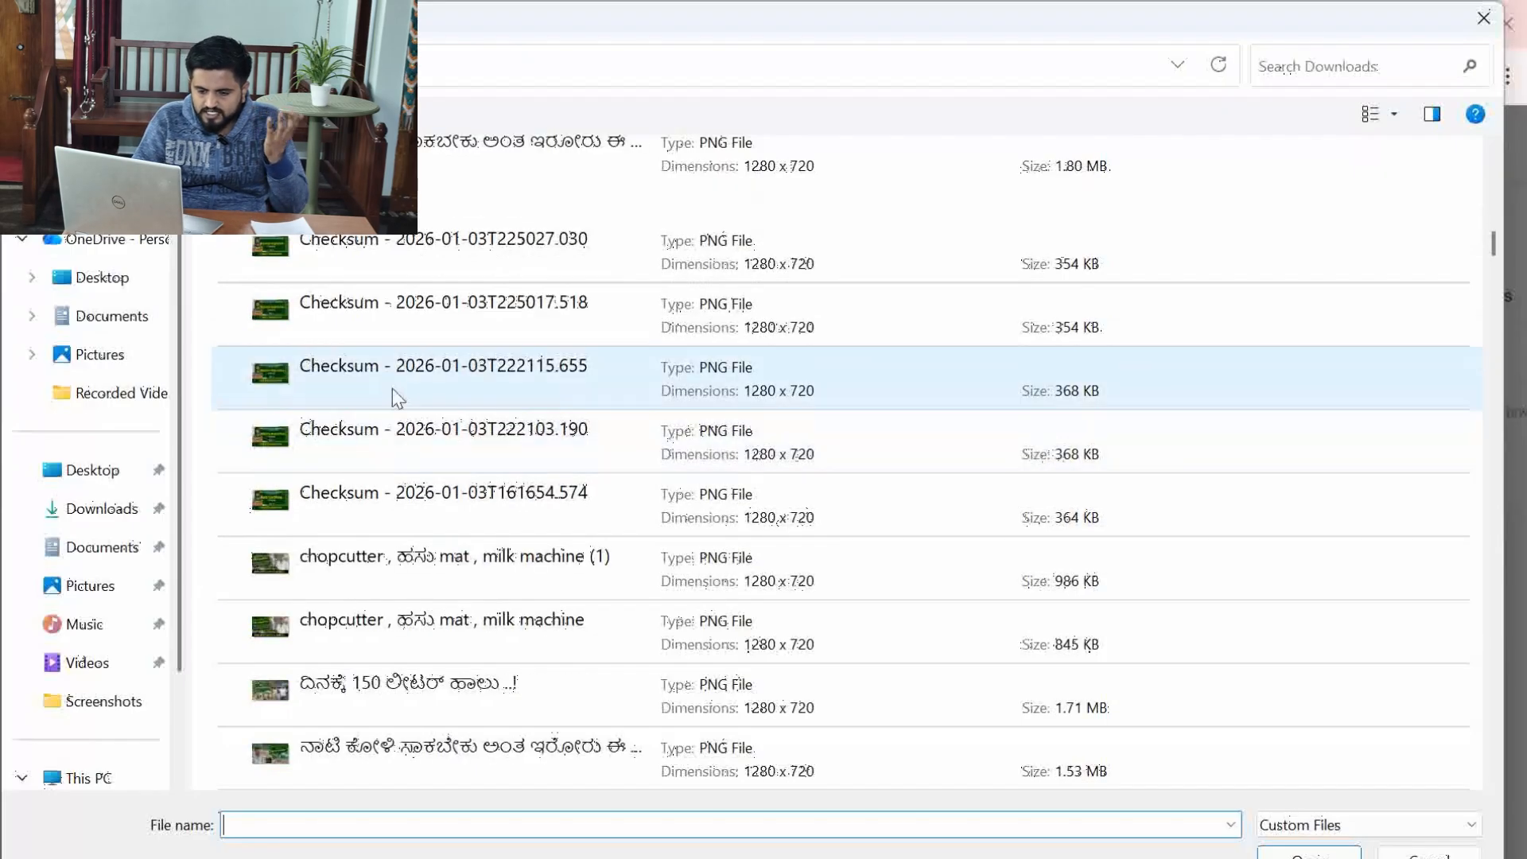
pyautogui.doubleClick(370, 275)
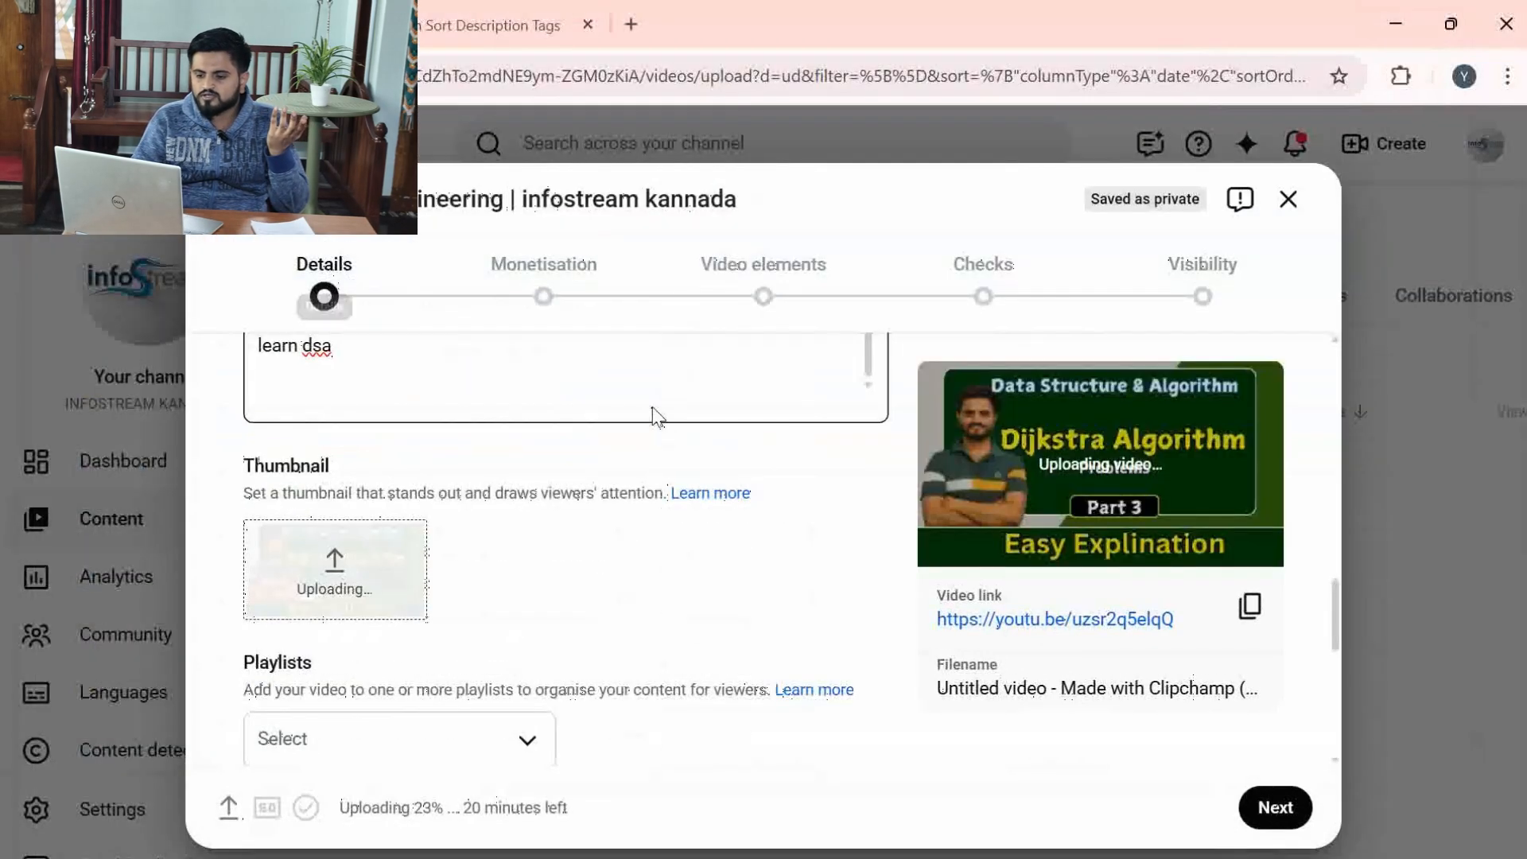
# - Look at the auto-generated thumbnail choices for the video and dismiss them
pyautogui.scroll(4, 709, 597)
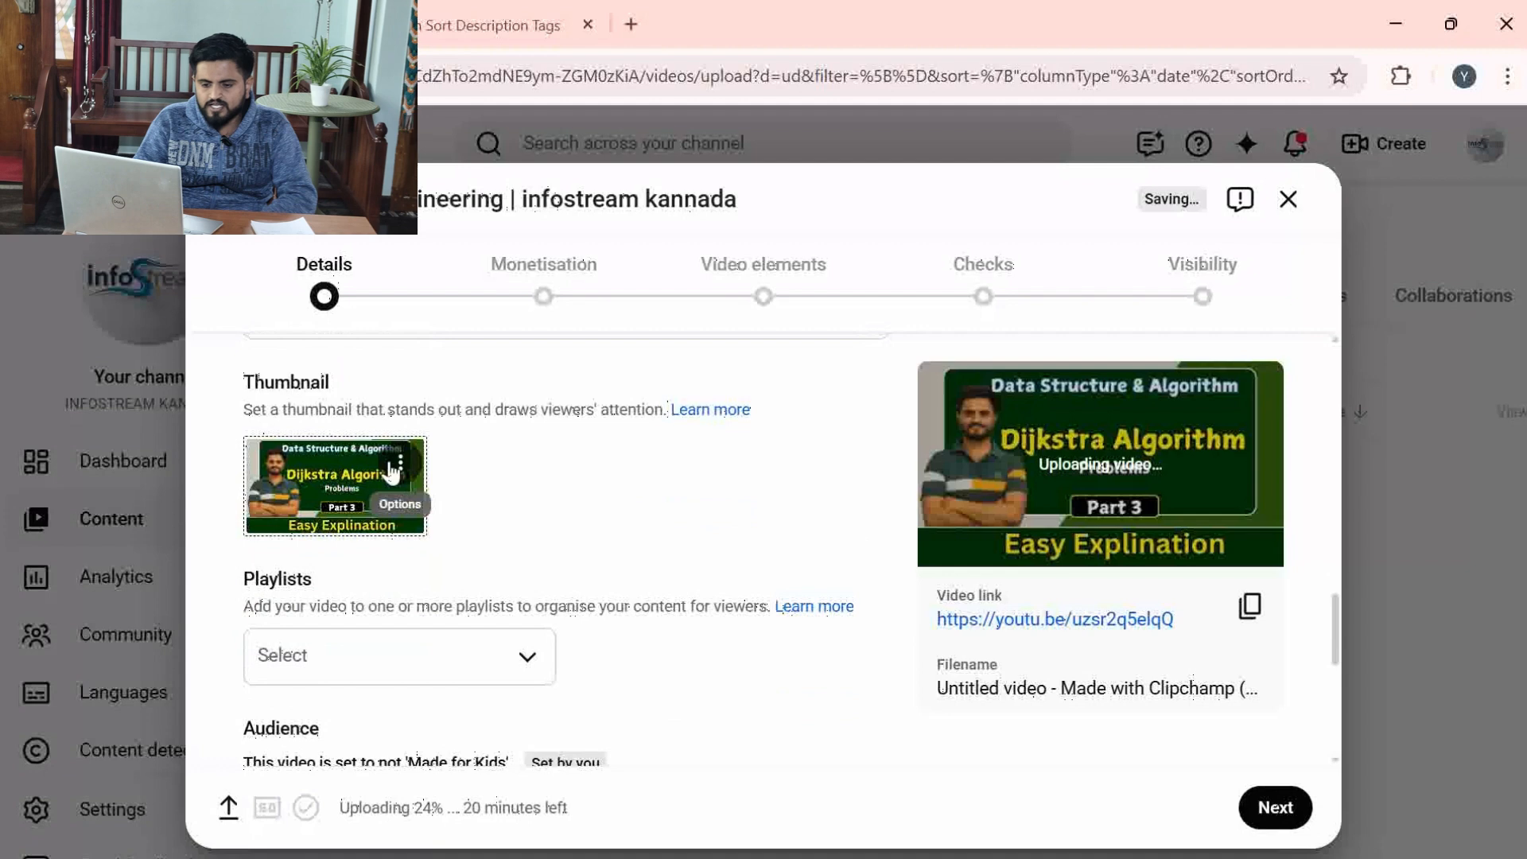
pyautogui.click(400, 462)
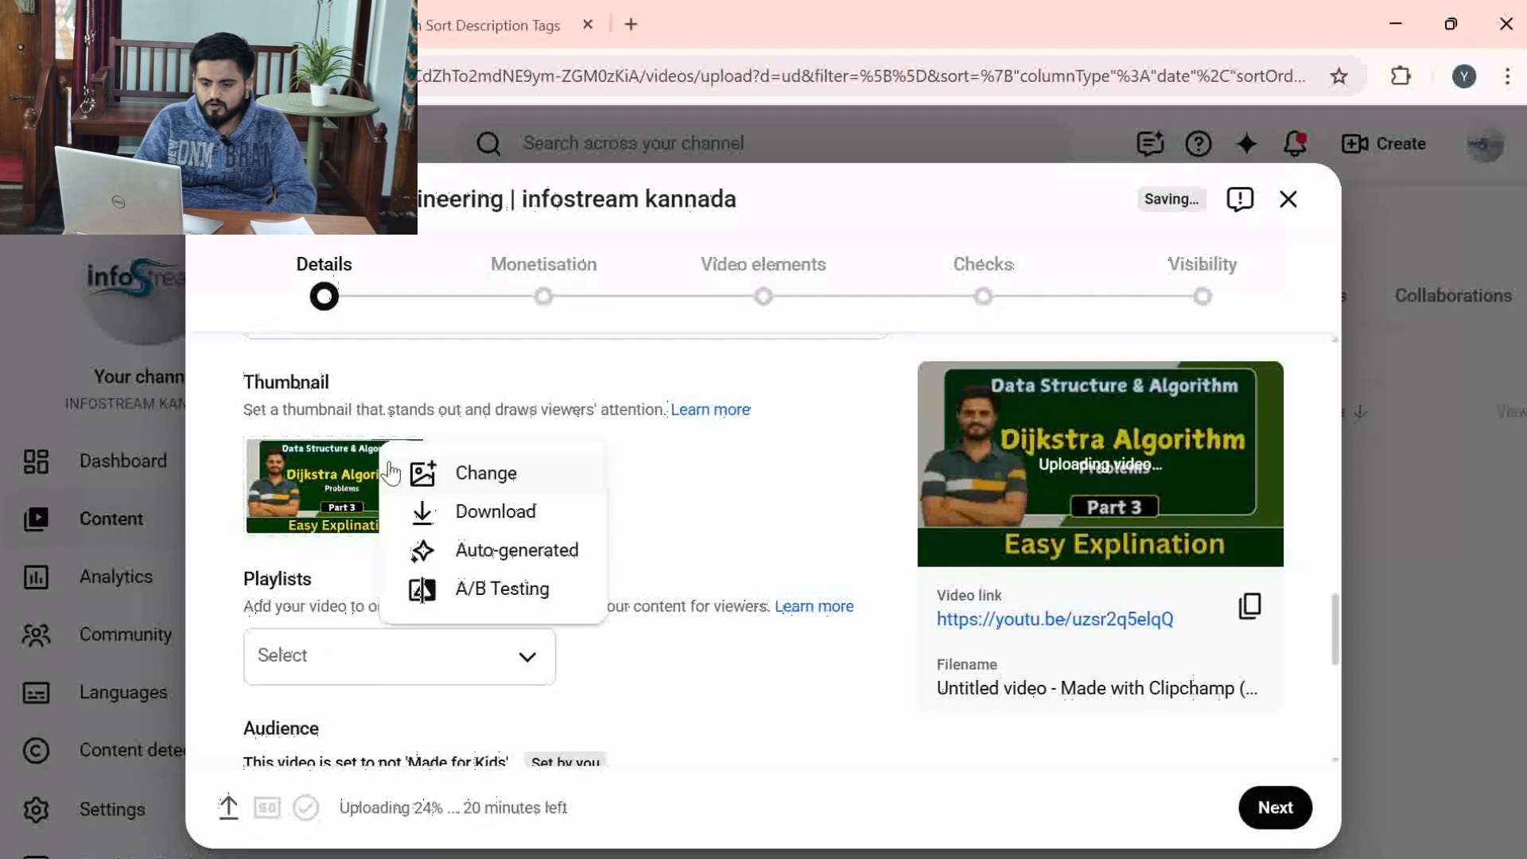
pyautogui.click(470, 564)
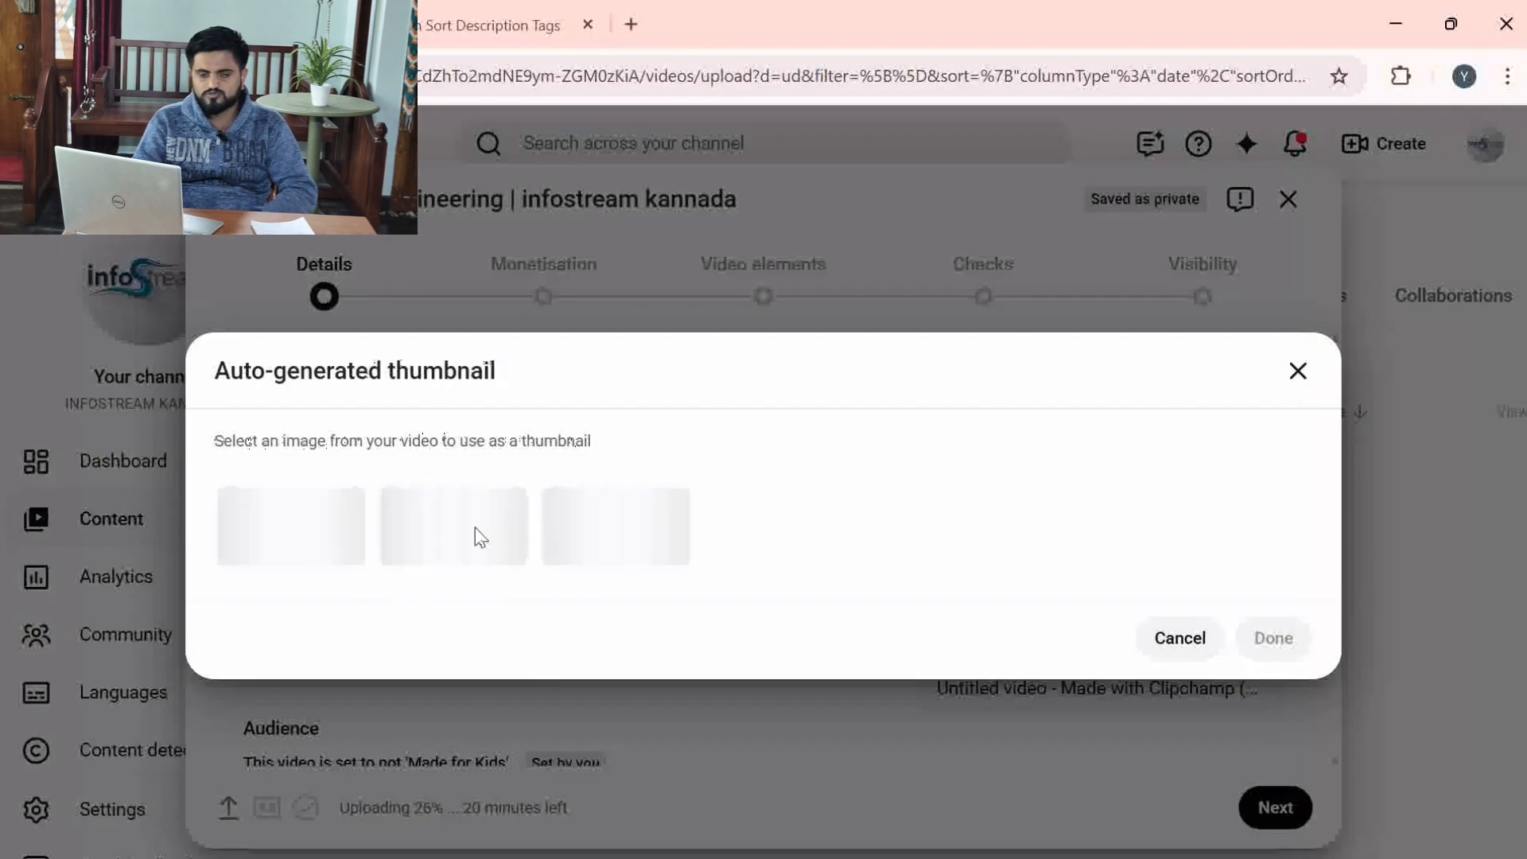
pyautogui.click(1297, 374)
# - Search the playlists for "insert" and add the video to the "insertion sort" playlist
pyautogui.scroll(-1, 557, 557)
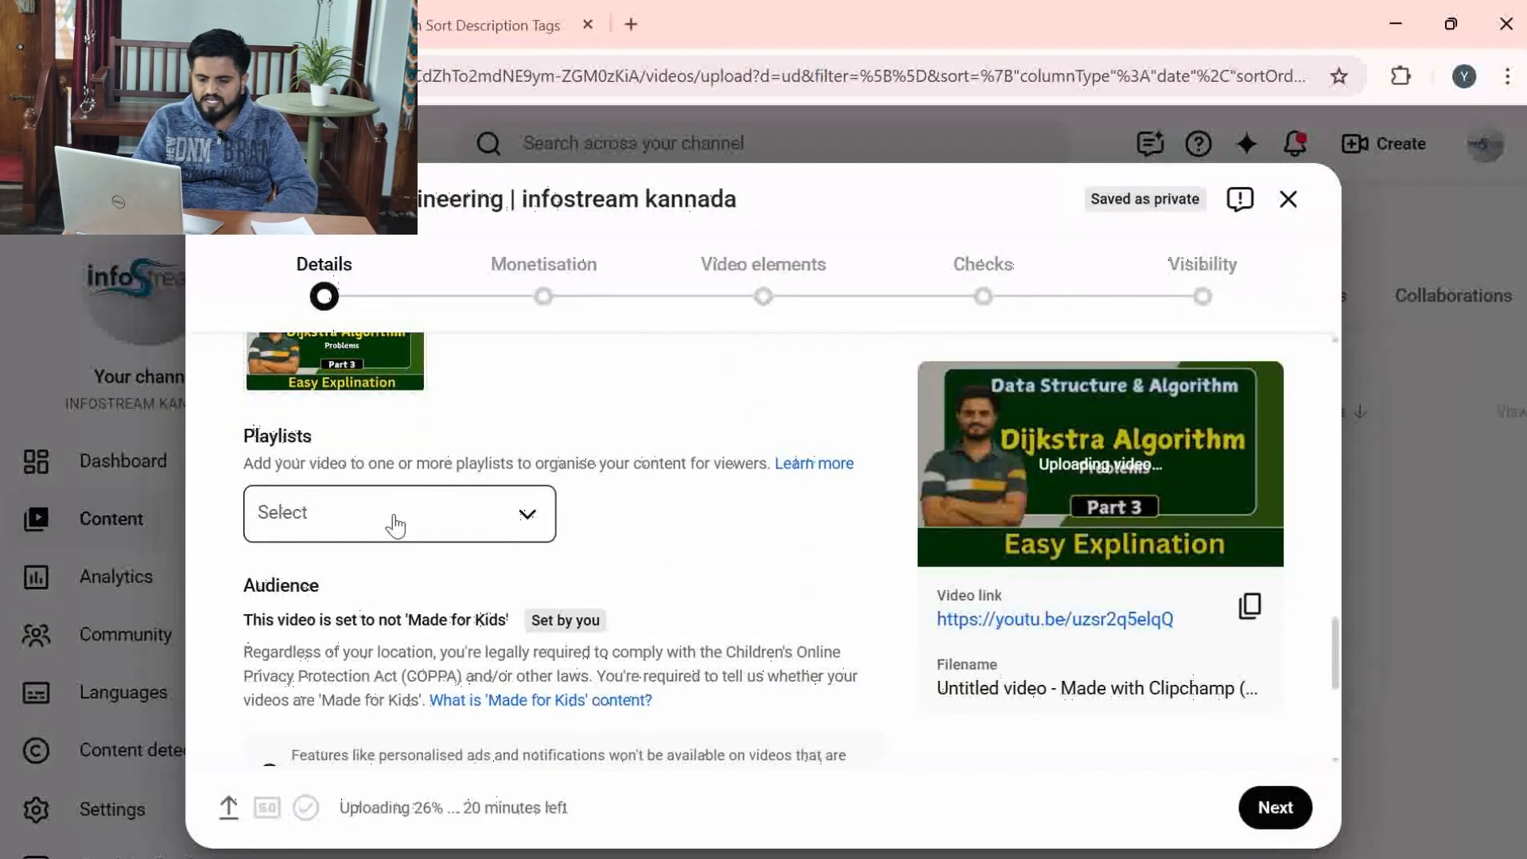
pyautogui.click(369, 532)
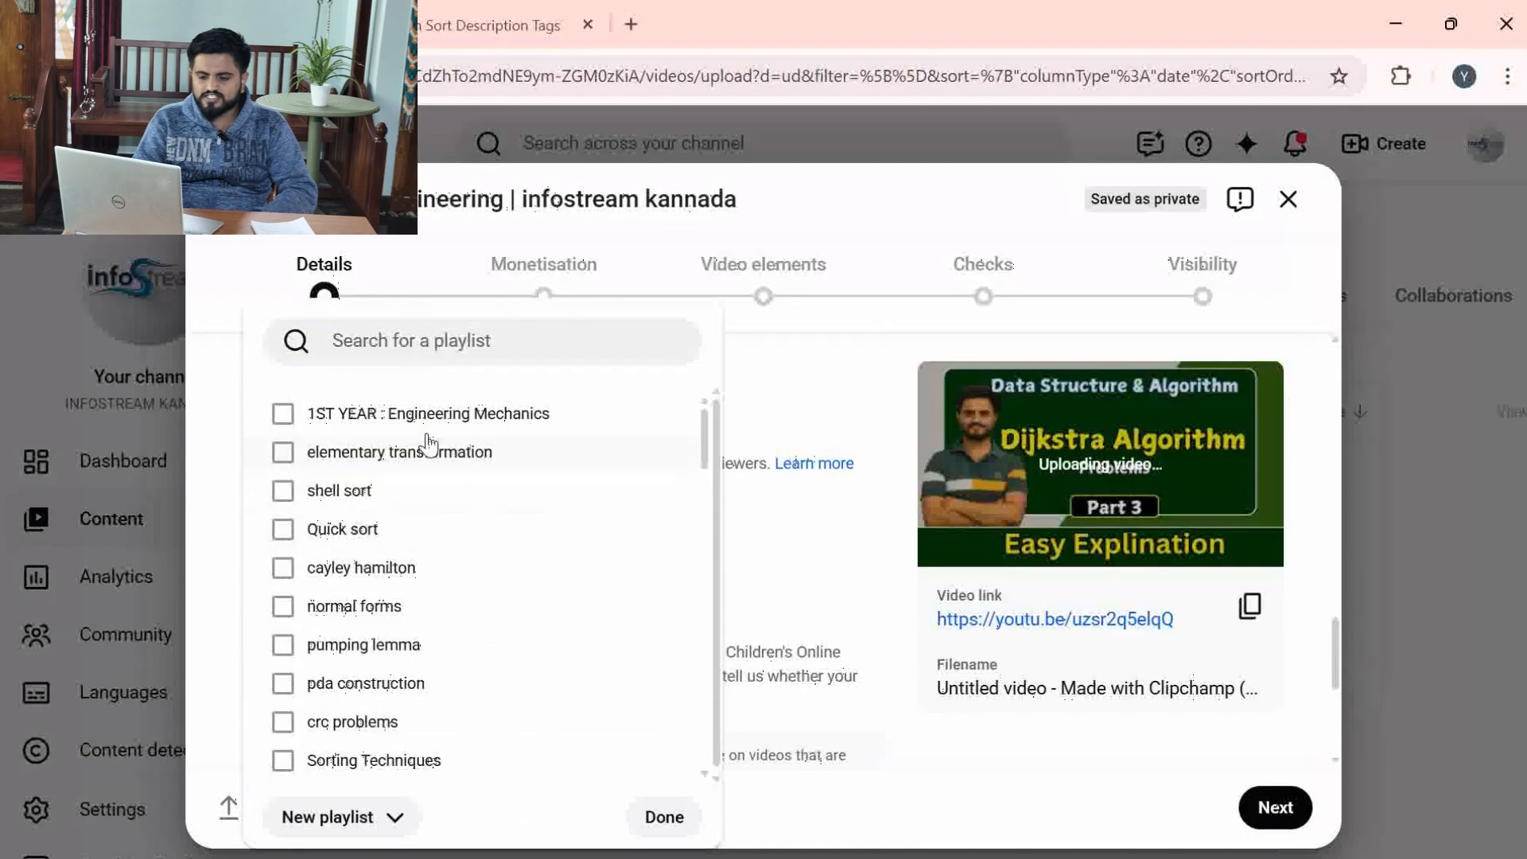
pyautogui.click(778, 392)
pyautogui.click(443, 533)
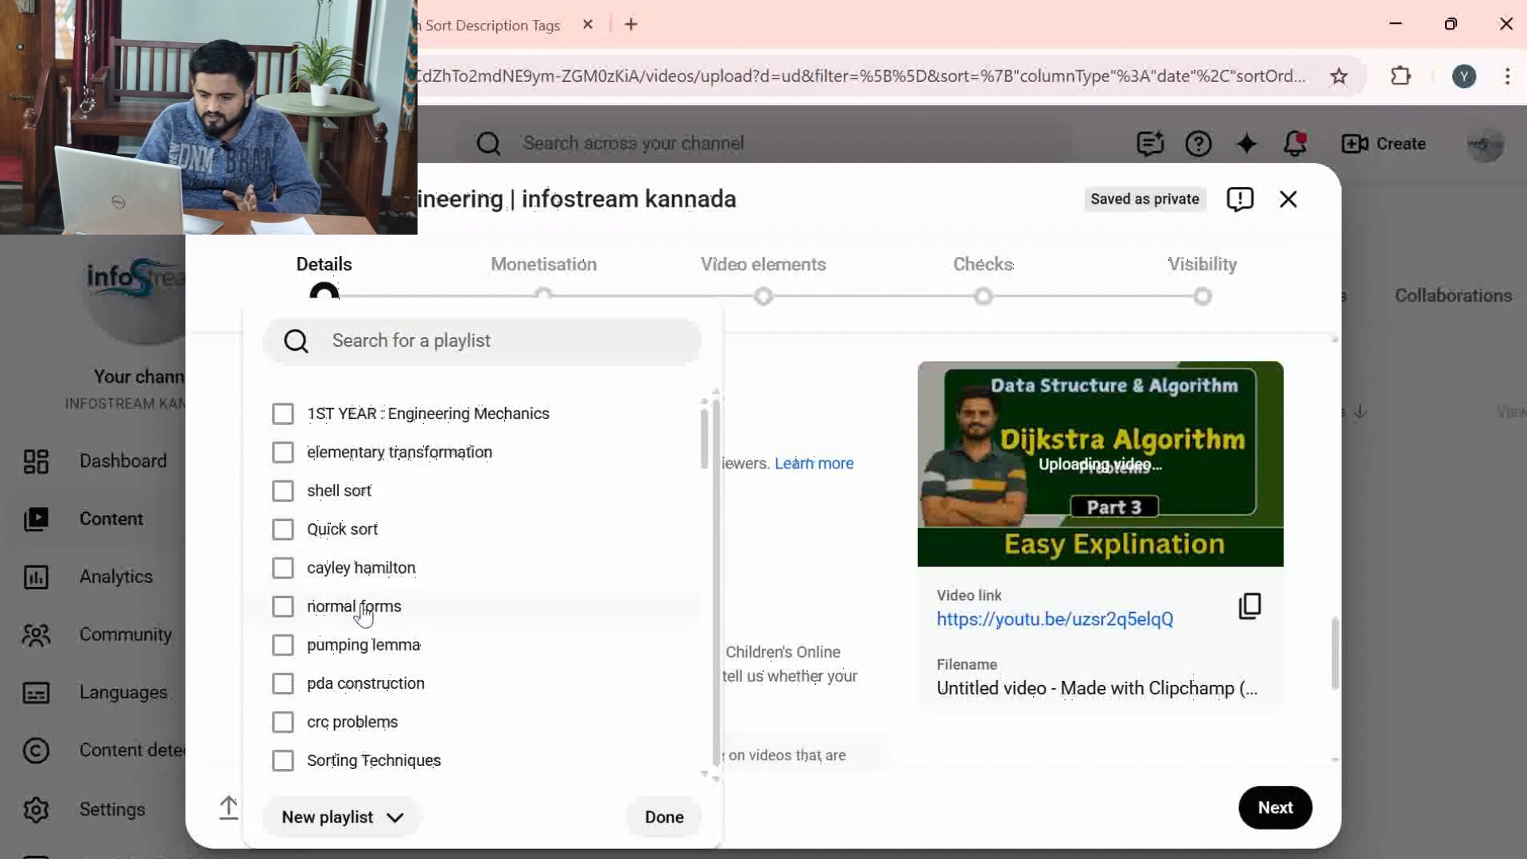
pyautogui.scroll(-3, 361, 617)
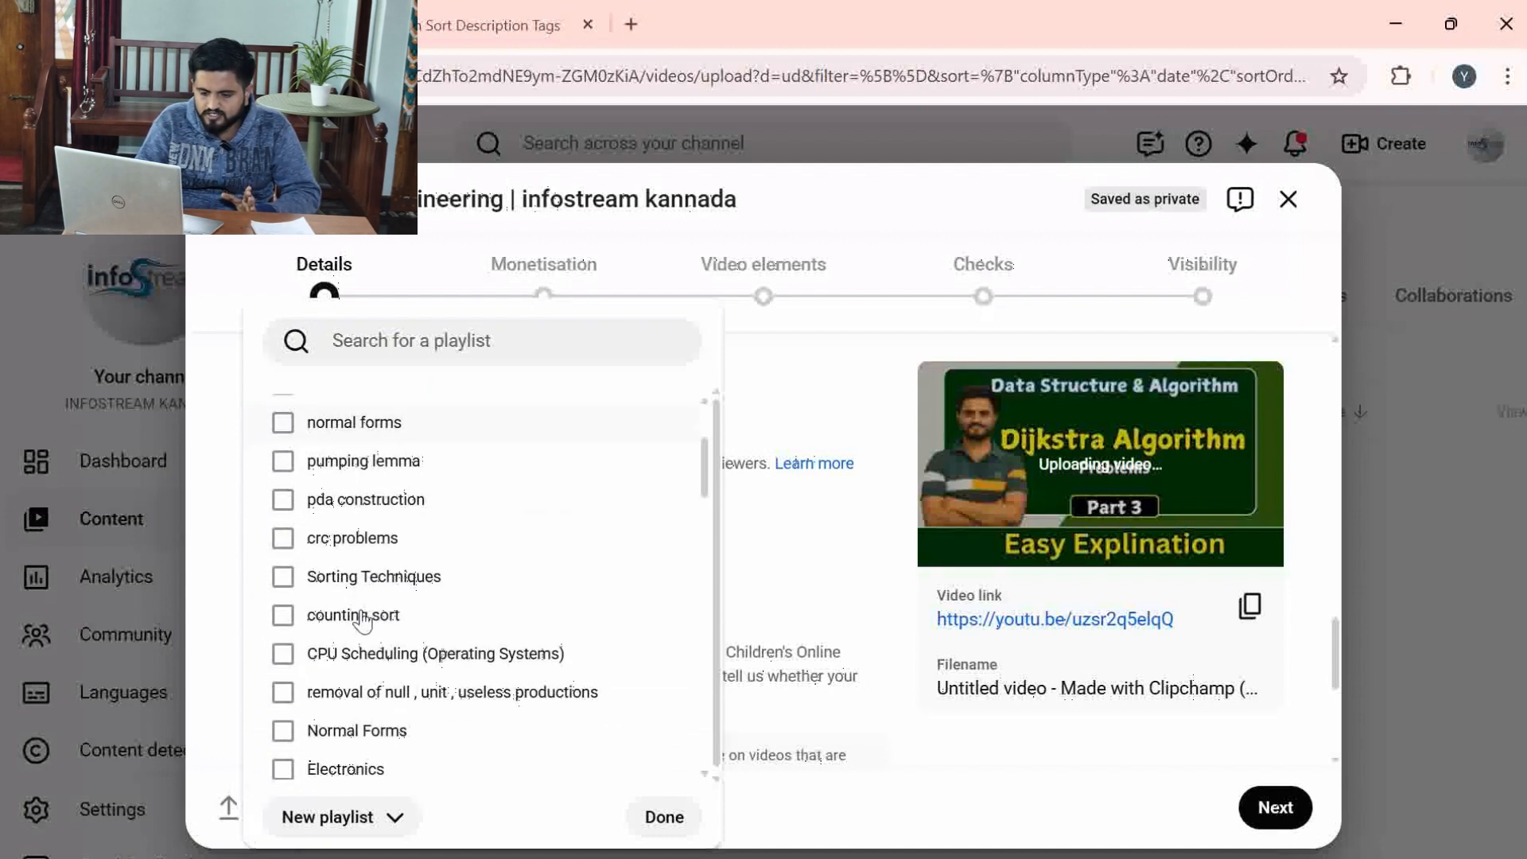
pyautogui.click(391, 348)
pyautogui.write('insert')
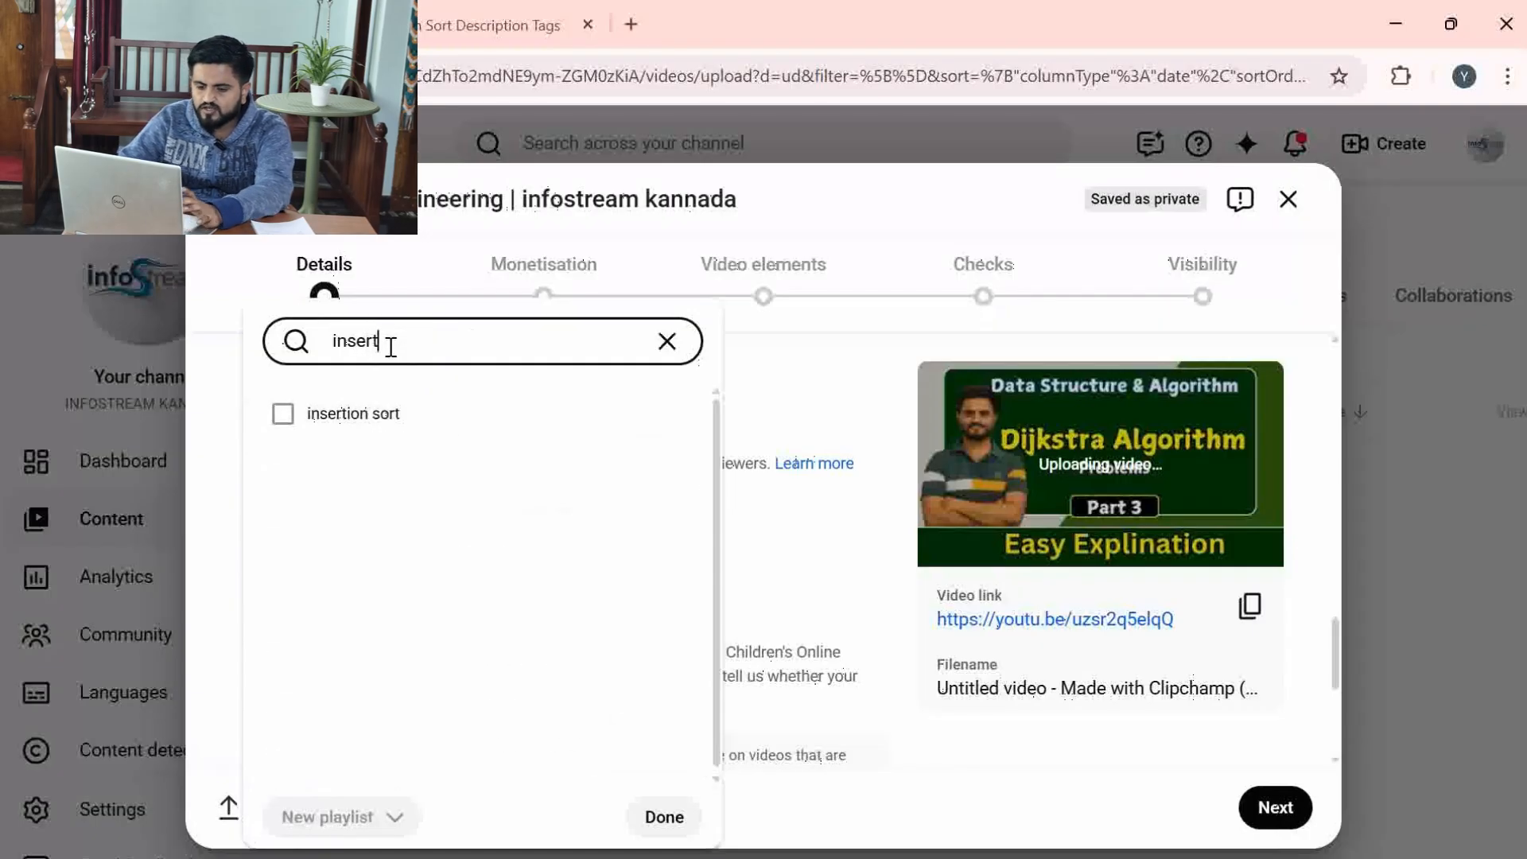
pyautogui.click(368, 412)
pyautogui.click(646, 820)
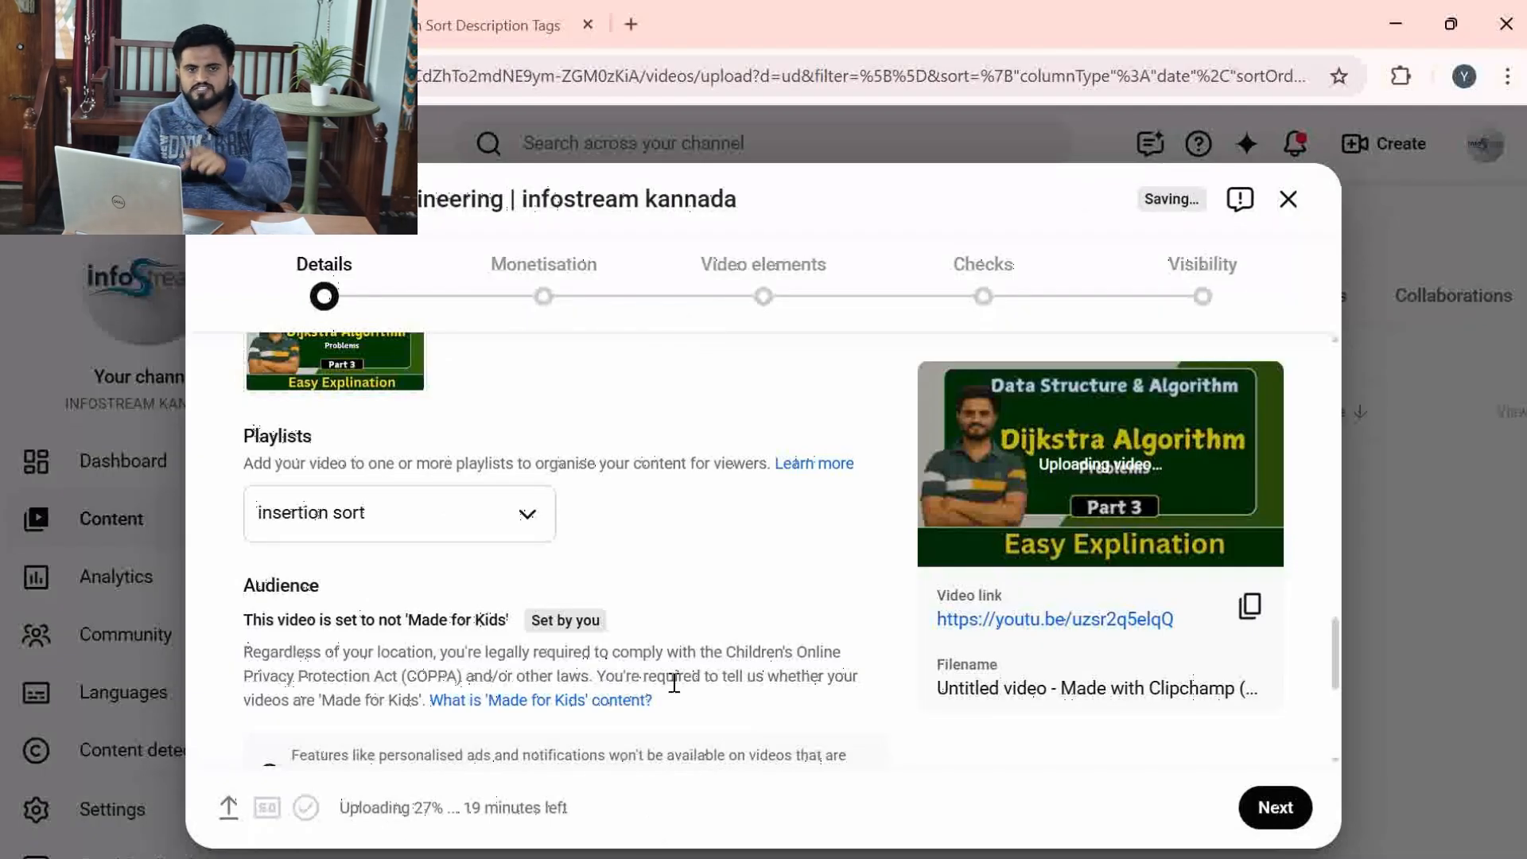
# - Try the audience setting "Yes, it's Made for Kids" and return it to "No, it's not 'Made for Kids'"
pyautogui.scroll(-4, 673, 683)
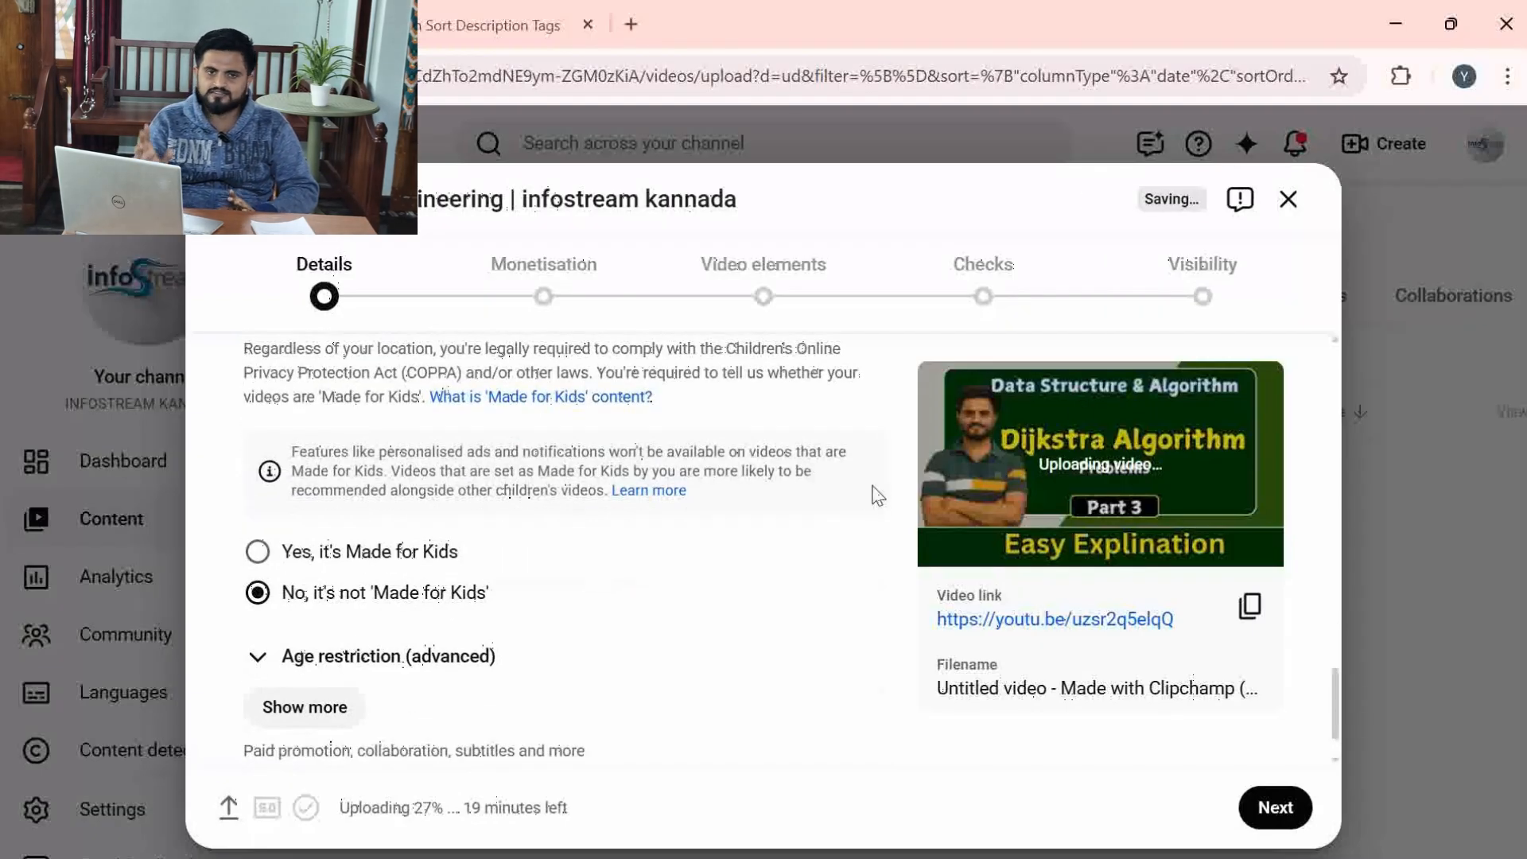
pyautogui.scroll(-1, 878, 495)
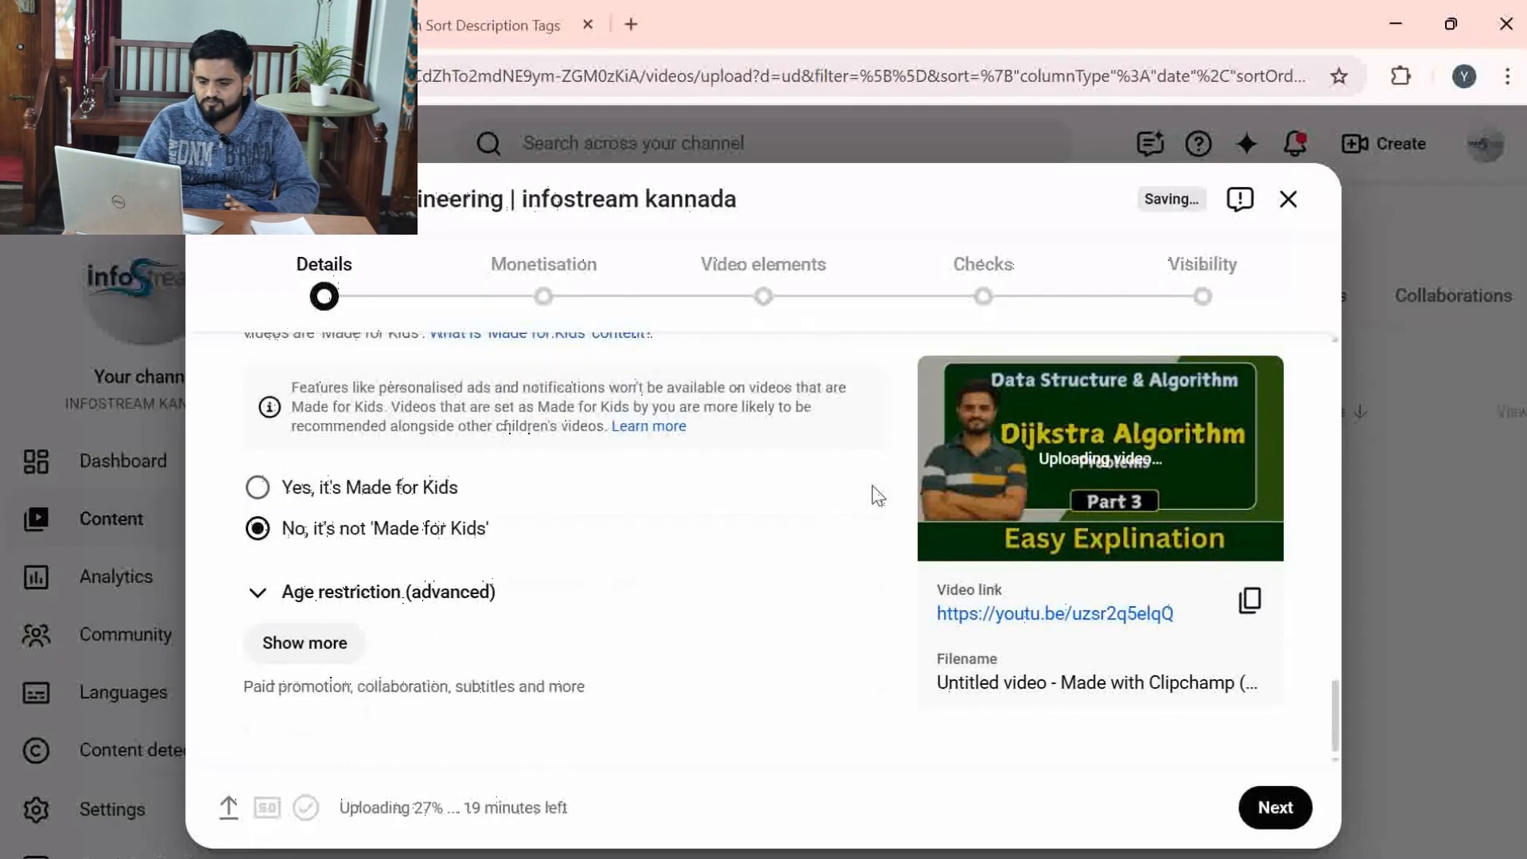
pyautogui.click(326, 642)
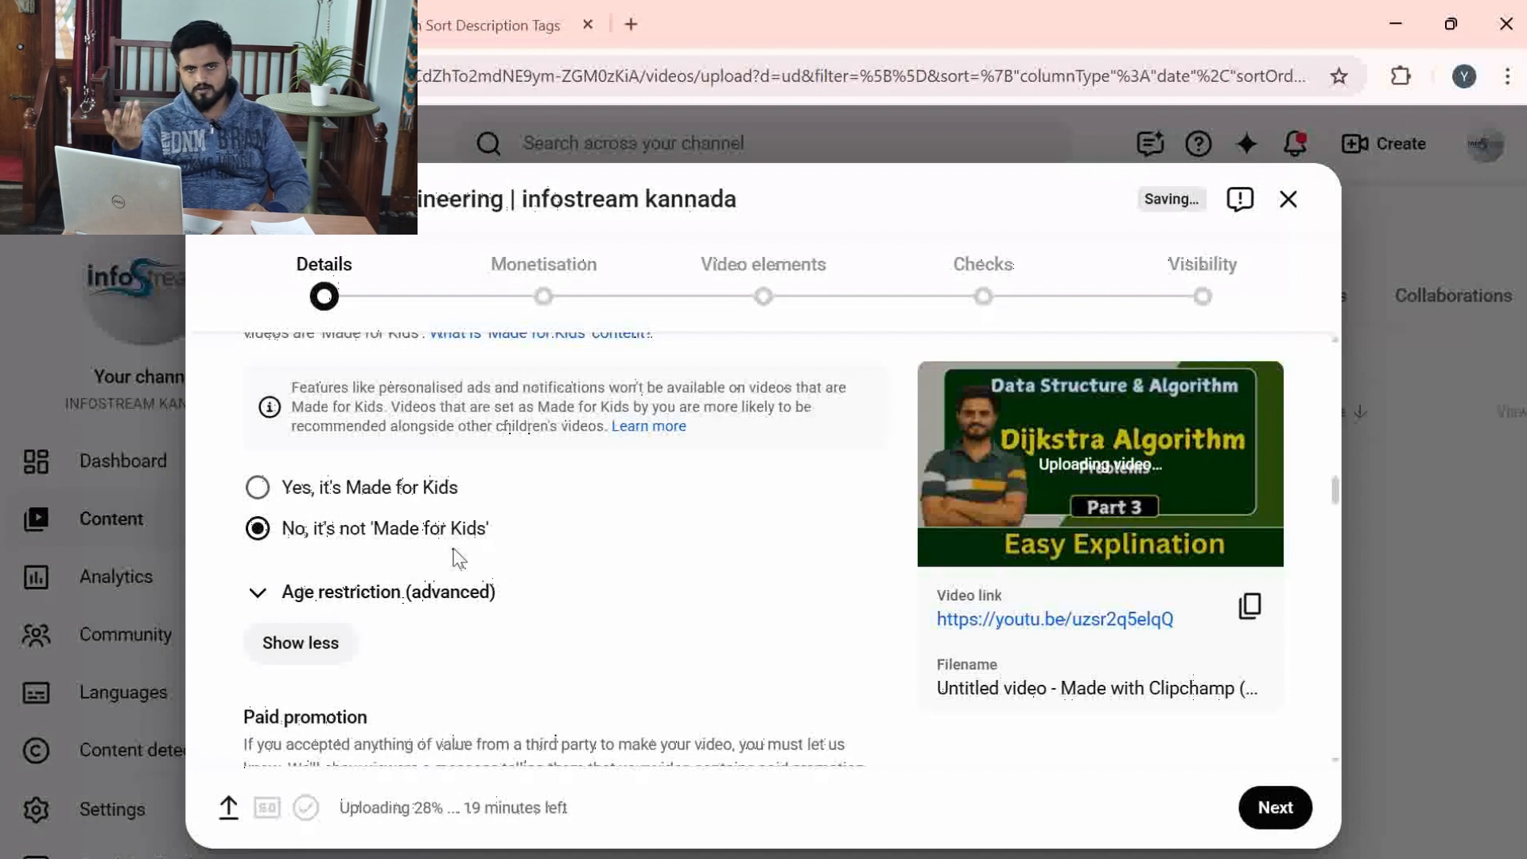
pyautogui.click(256, 489)
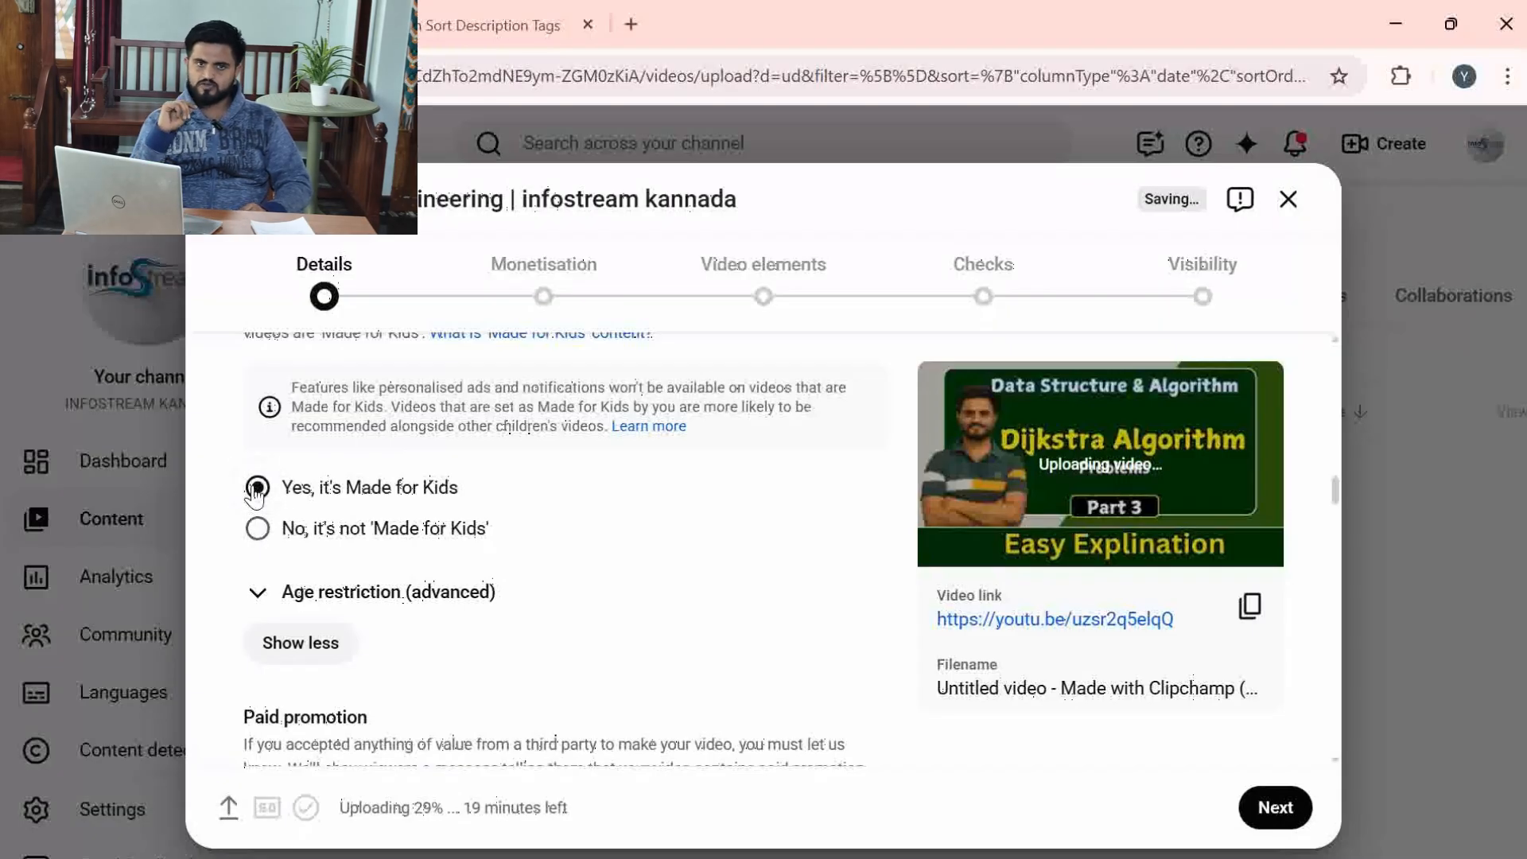
pyautogui.click(257, 529)
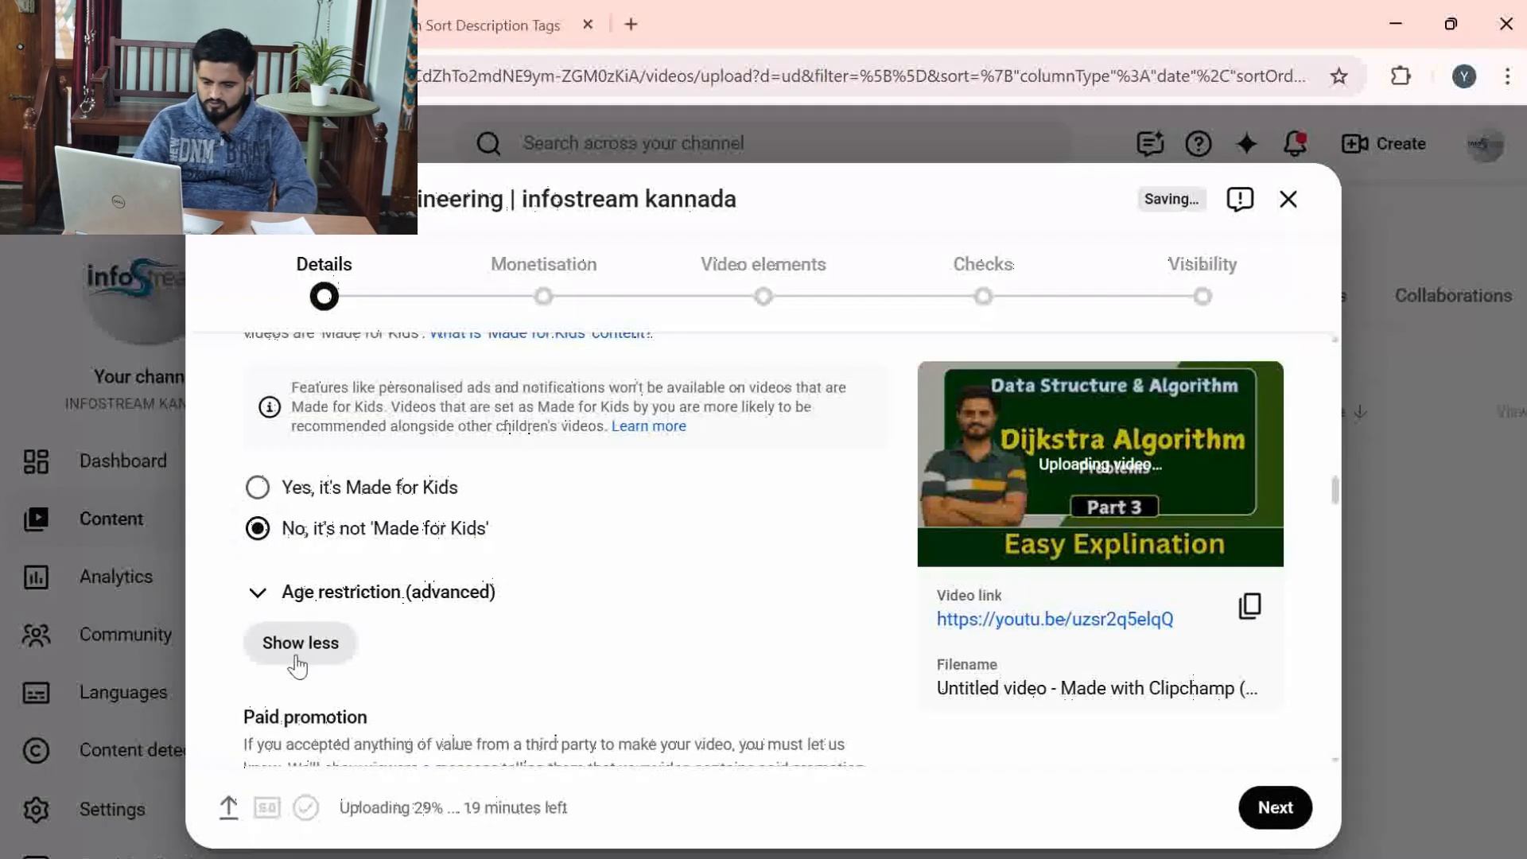
# - Expand the additional video details and answer No to the altered content question
pyautogui.scroll(-1, 298, 664)
pyautogui.click(302, 596)
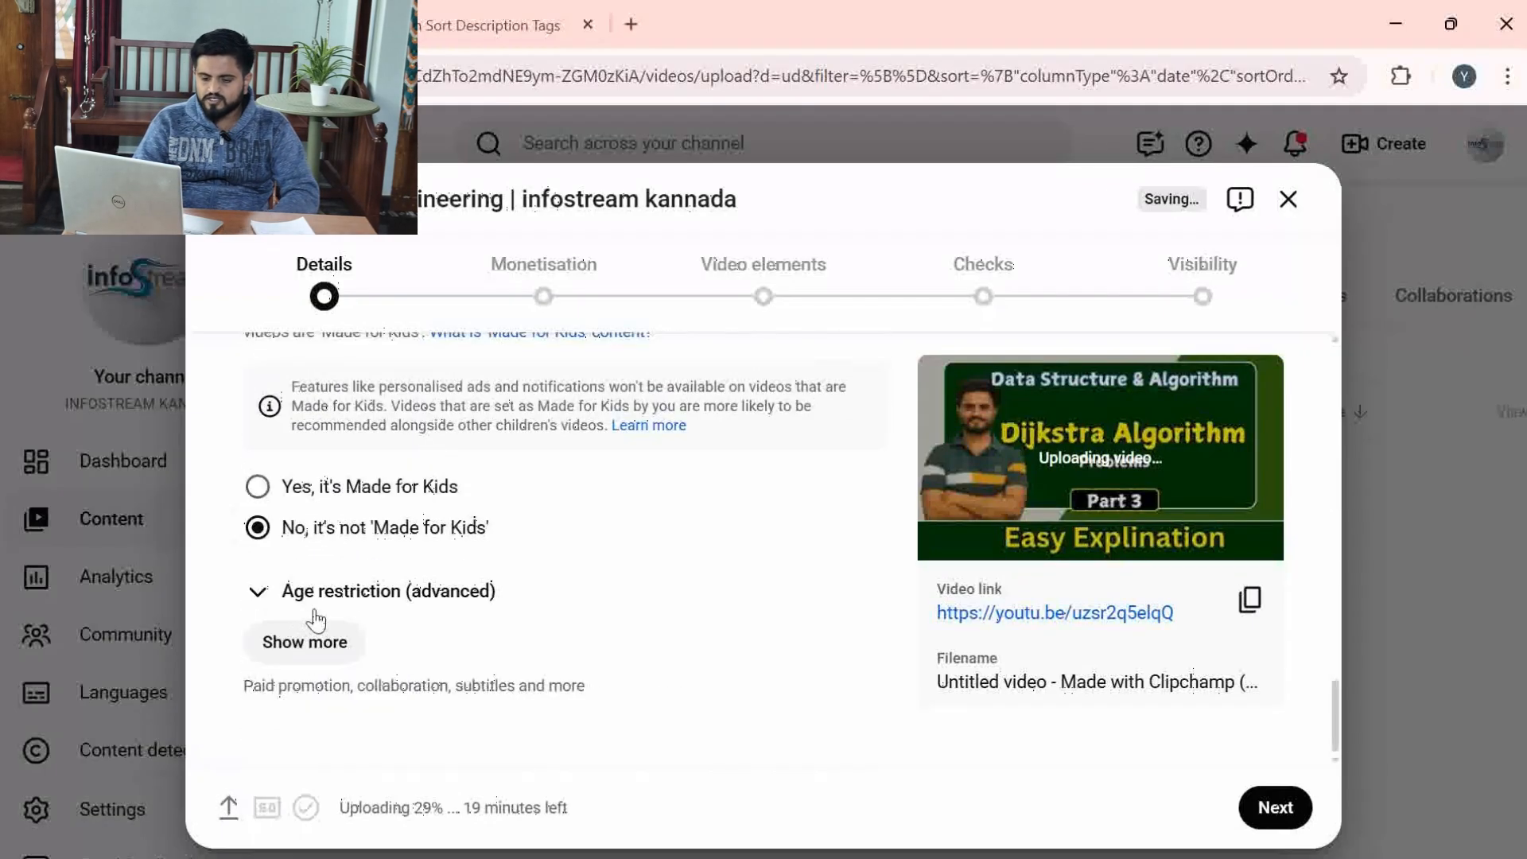
pyautogui.click(312, 646)
pyautogui.scroll(-5, 312, 649)
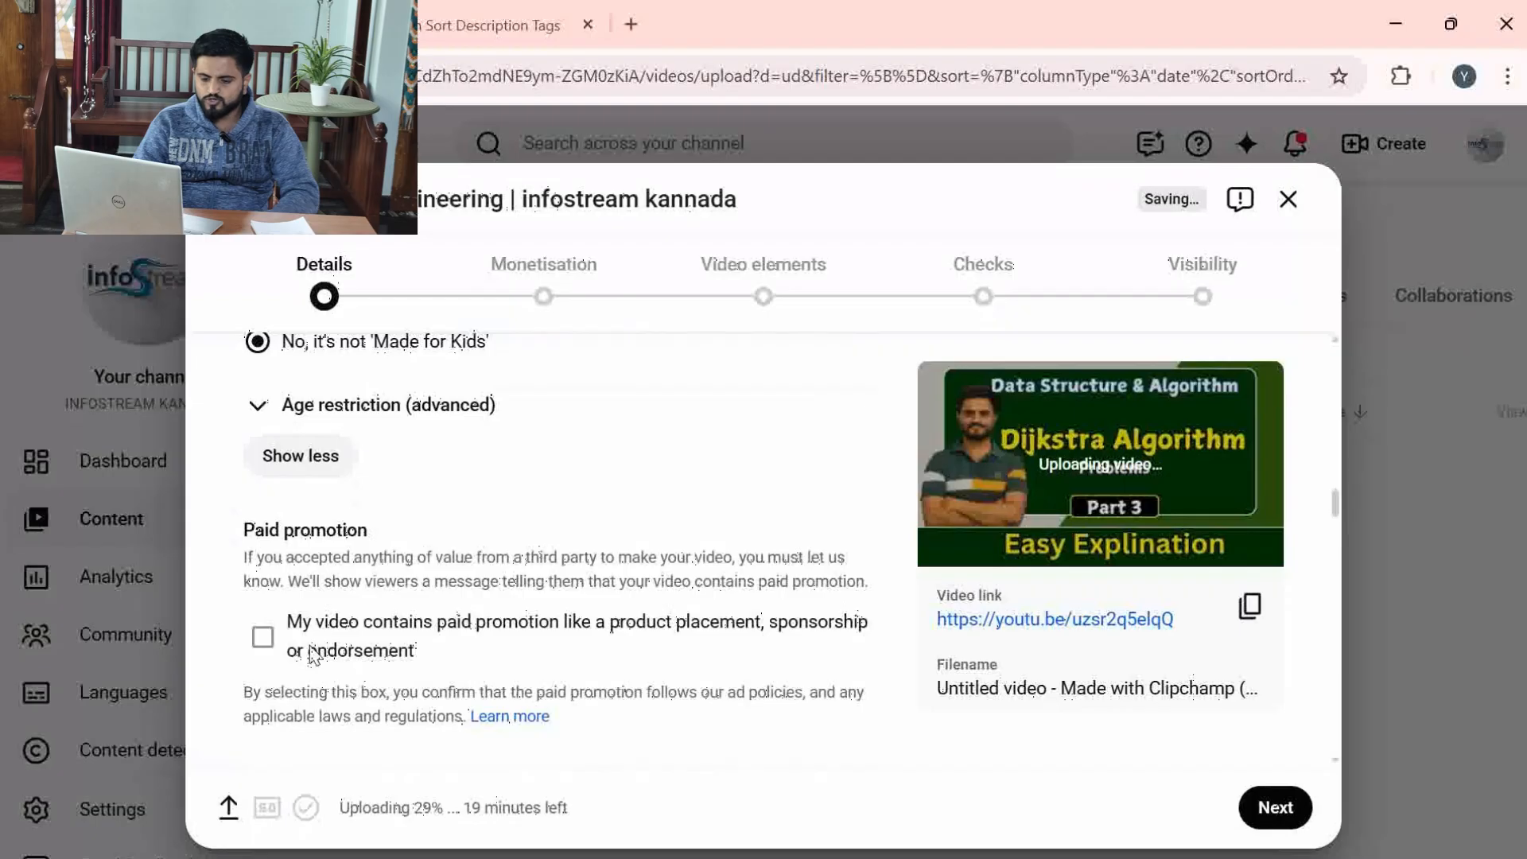
pyautogui.scroll(-3, 310, 644)
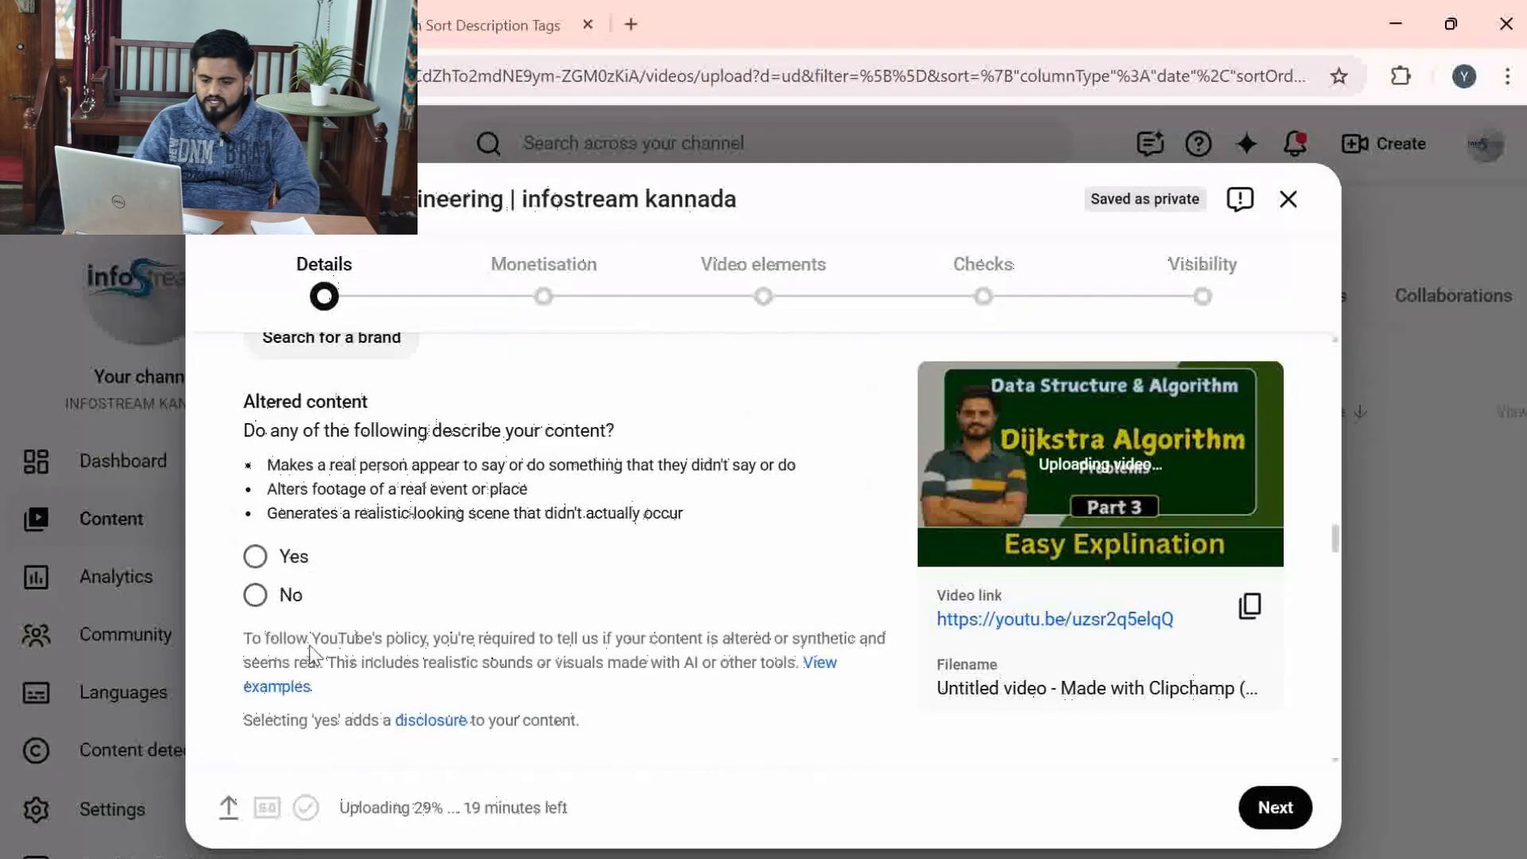
pyautogui.click(255, 593)
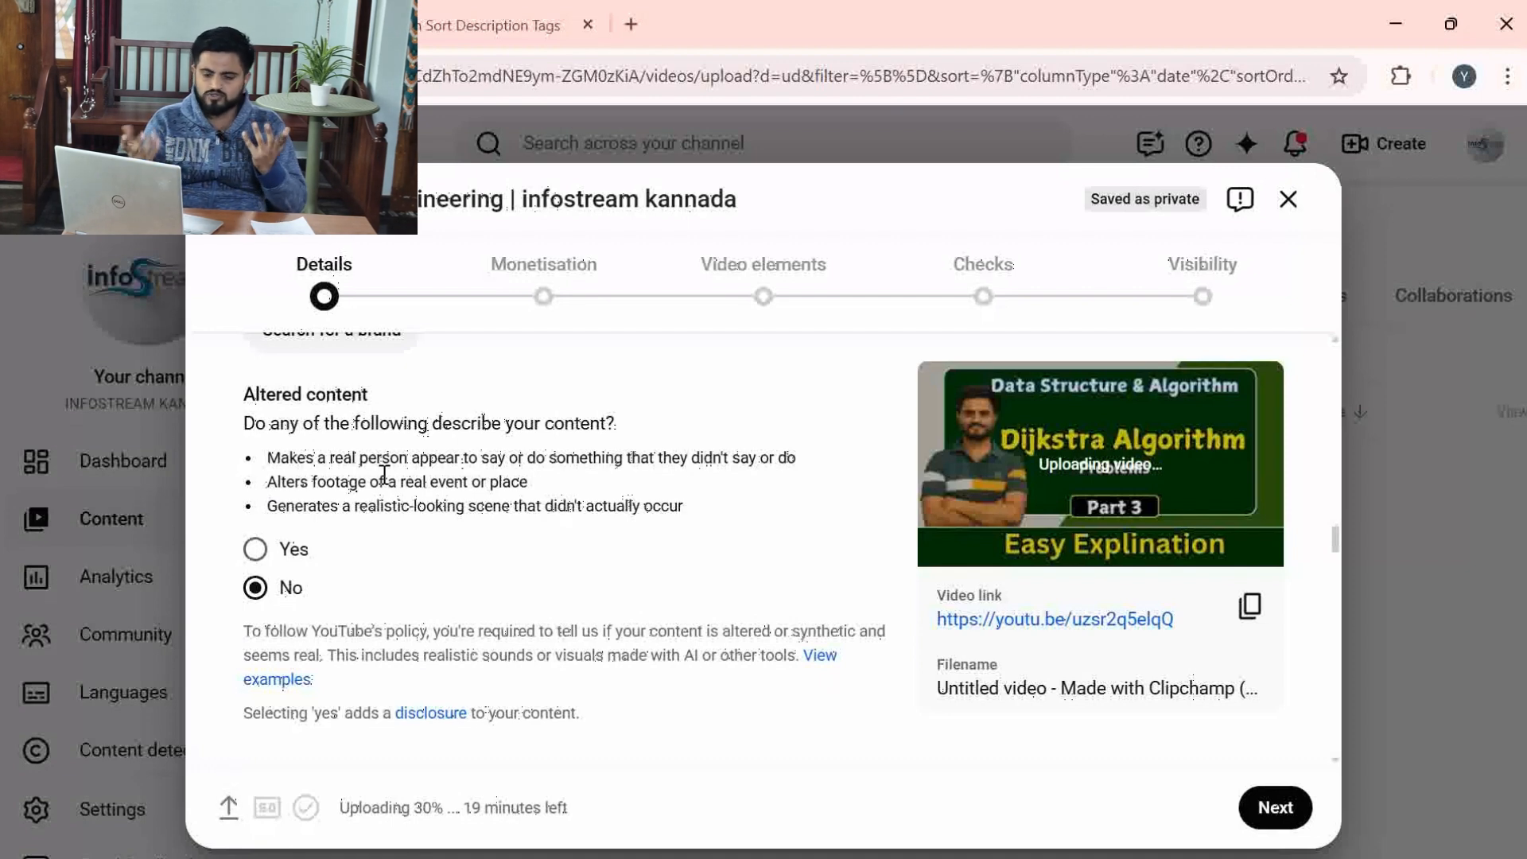
# - Clear all existing video tags and add the tags "insertion sort" and "sorting algorithms"
pyautogui.scroll(-5, 384, 474)
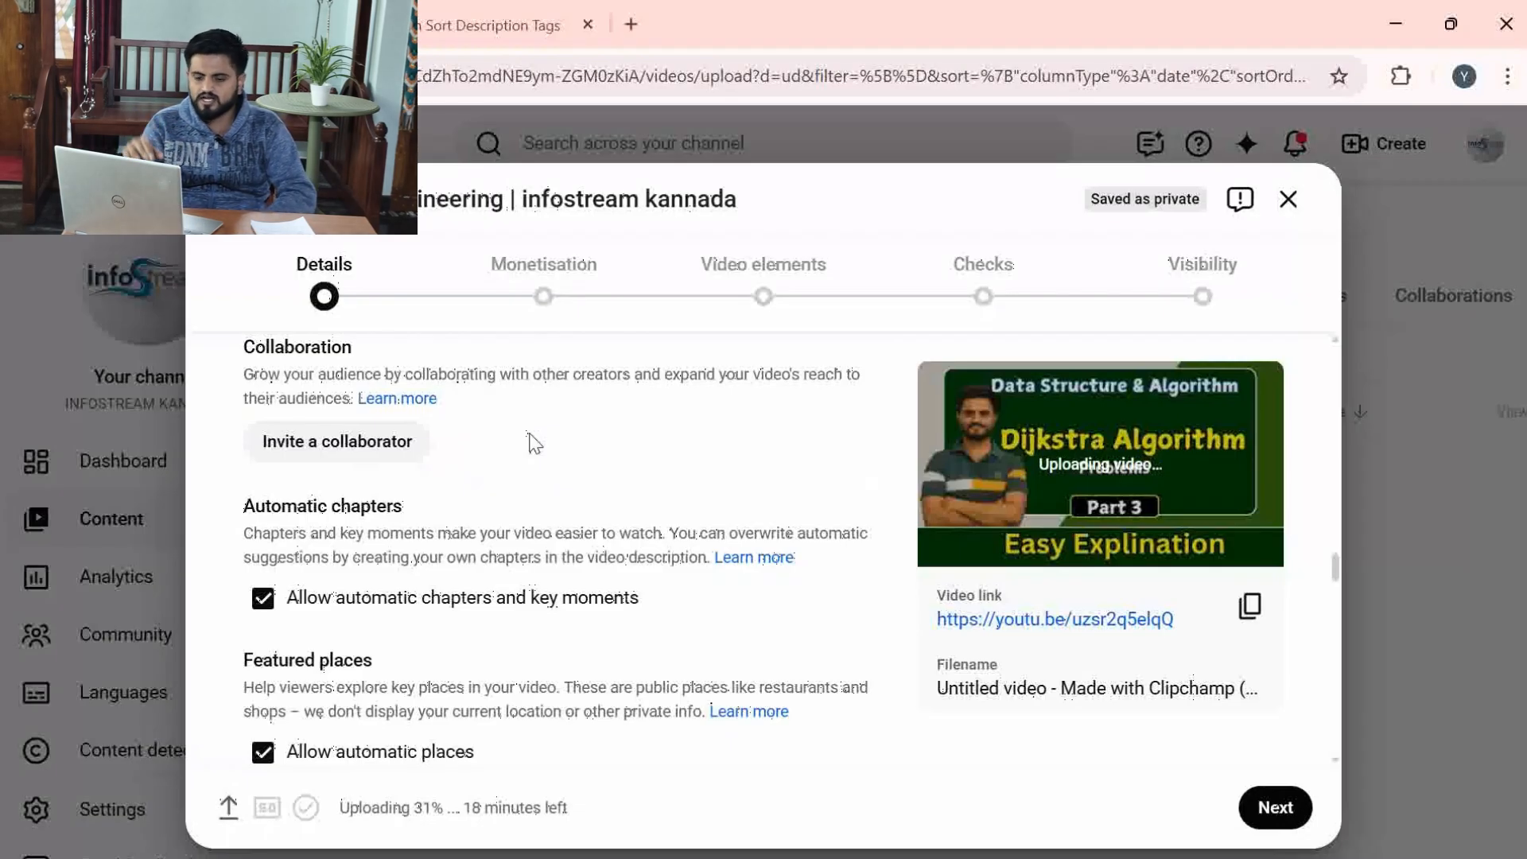
pyautogui.scroll(-2, 531, 442)
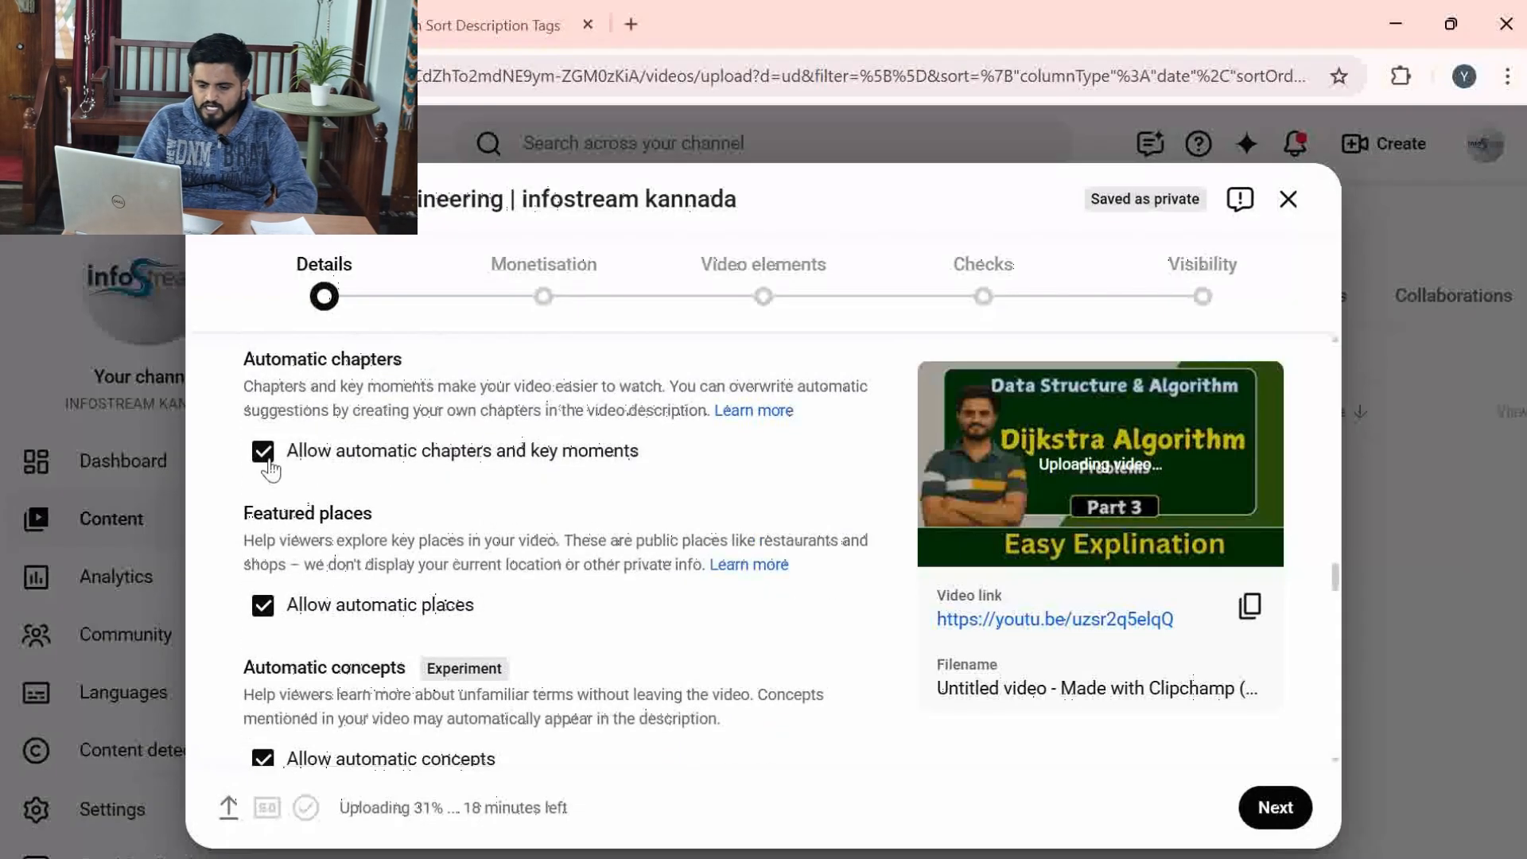
pyautogui.scroll(-2, 270, 470)
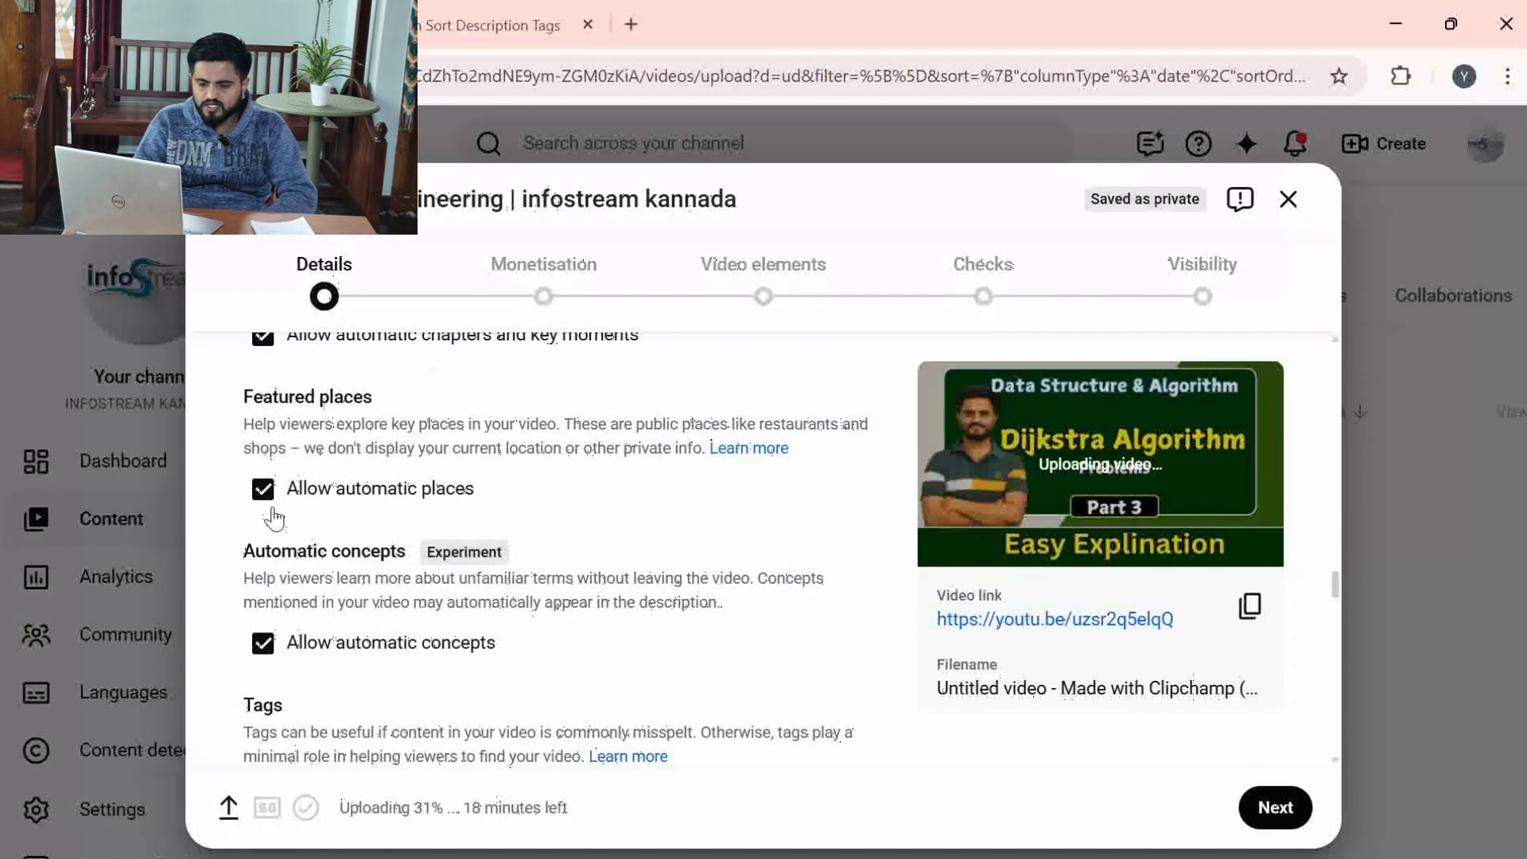
pyautogui.scroll(-1, 273, 519)
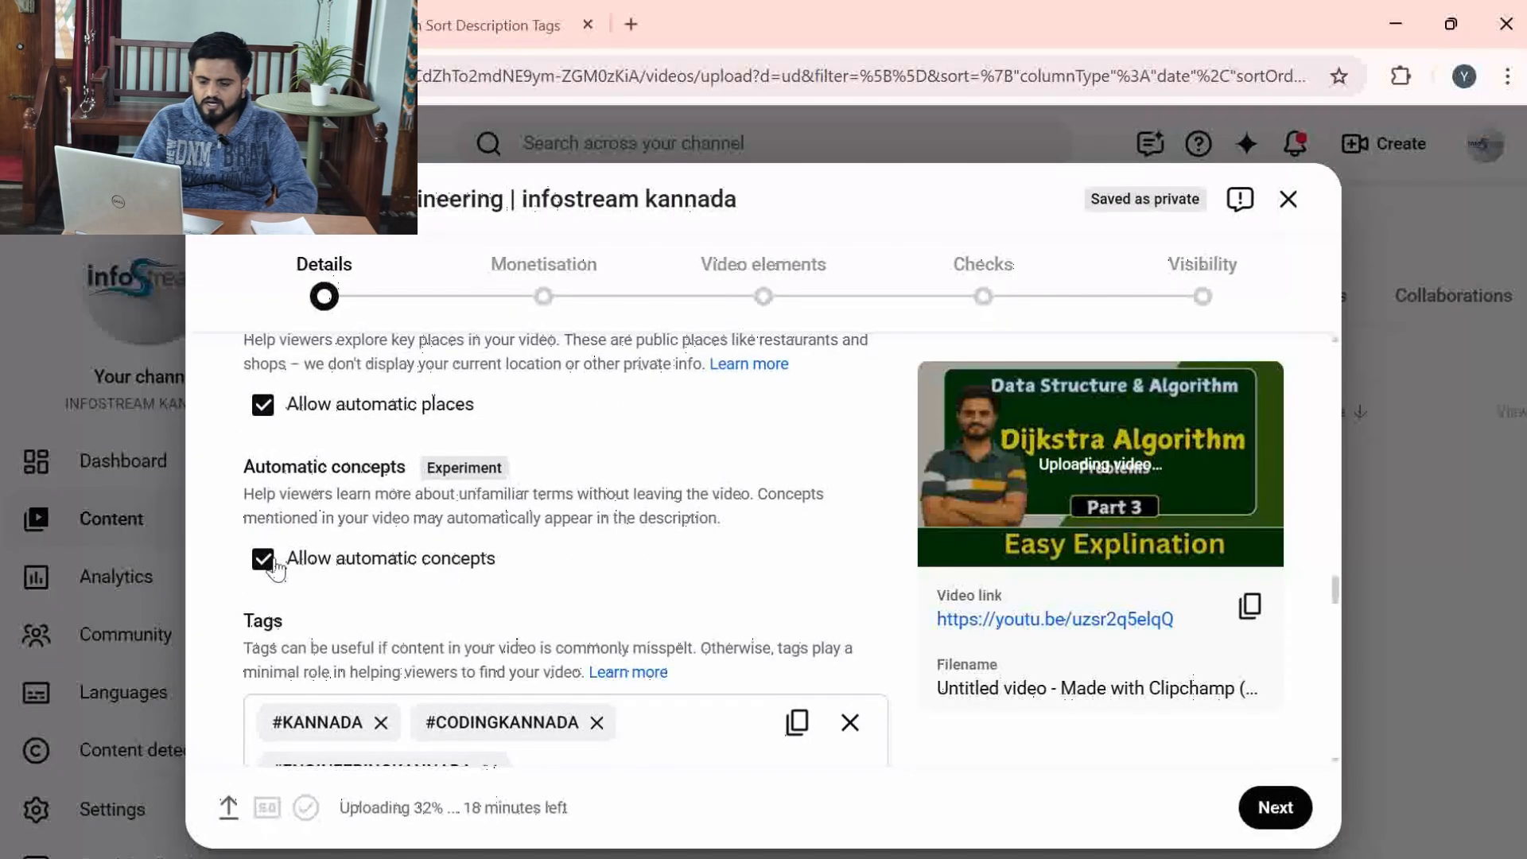
pyautogui.scroll(-3, 273, 589)
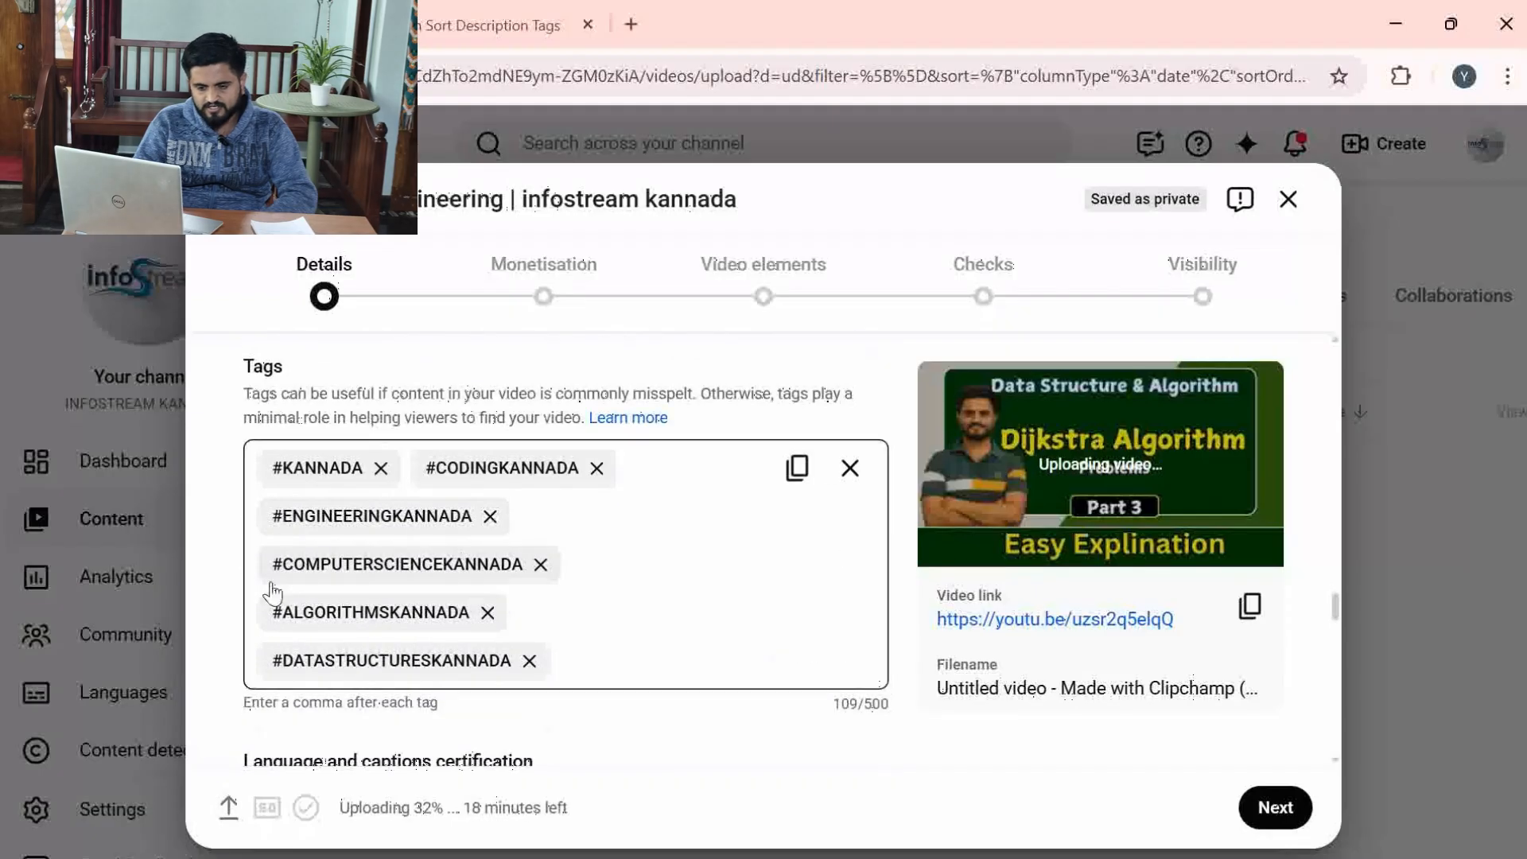
pyautogui.click(848, 447)
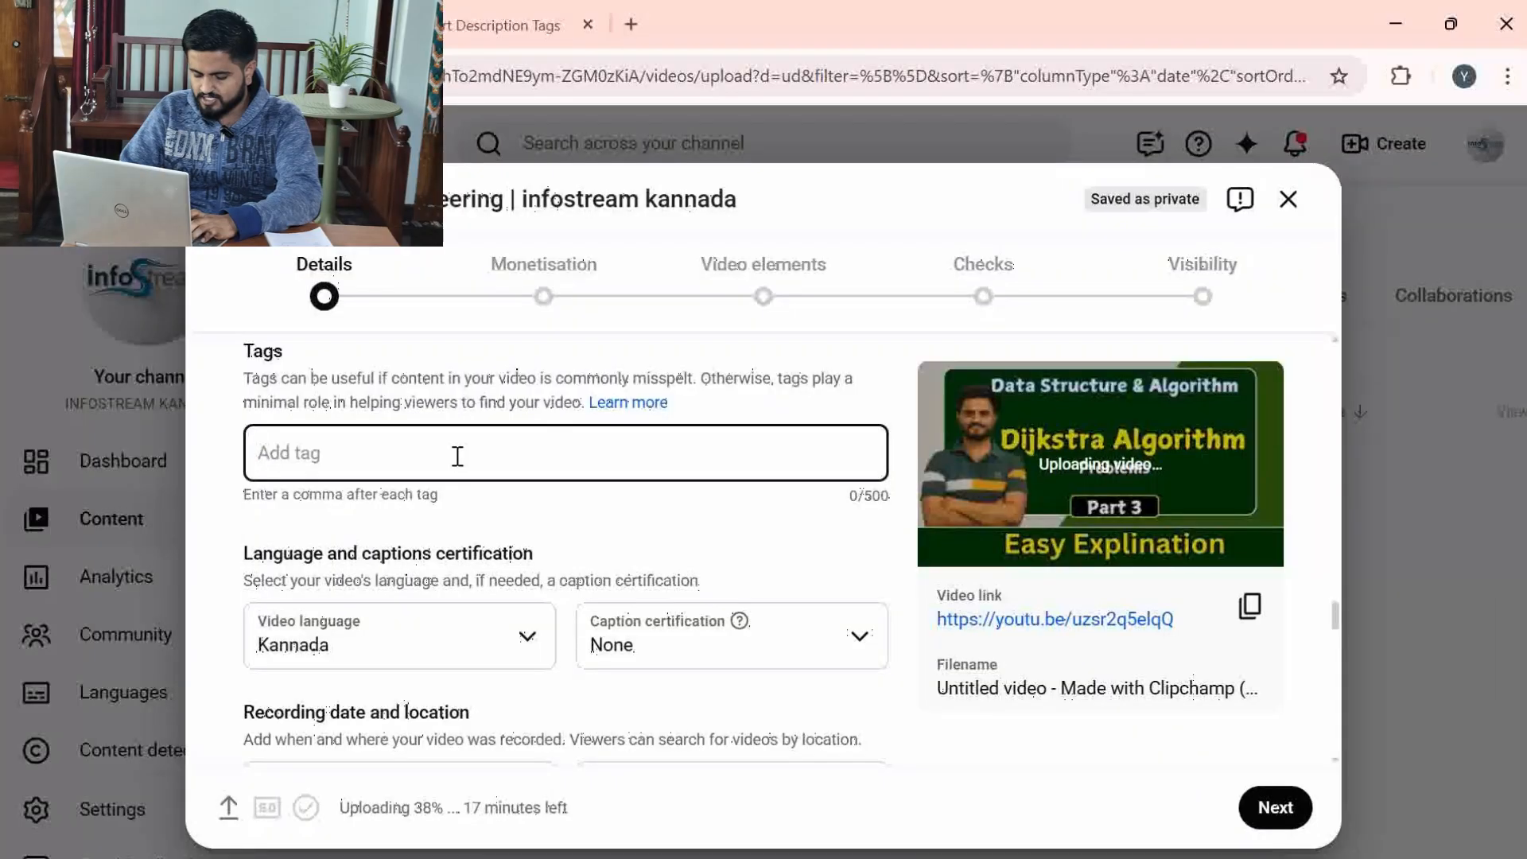
pyautogui.write('insertion sort')
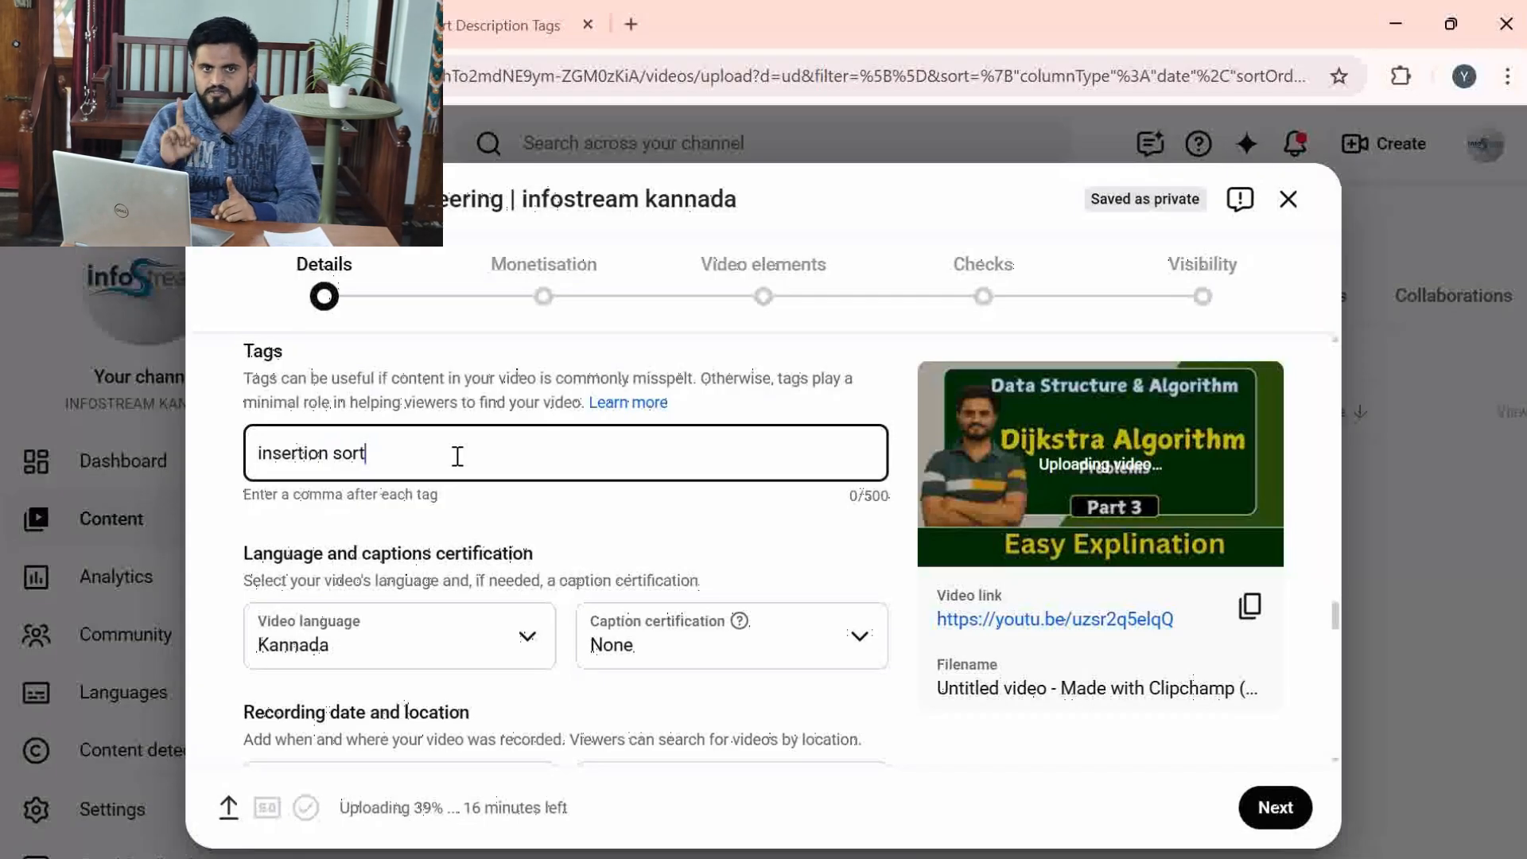
pyautogui.press('Return')
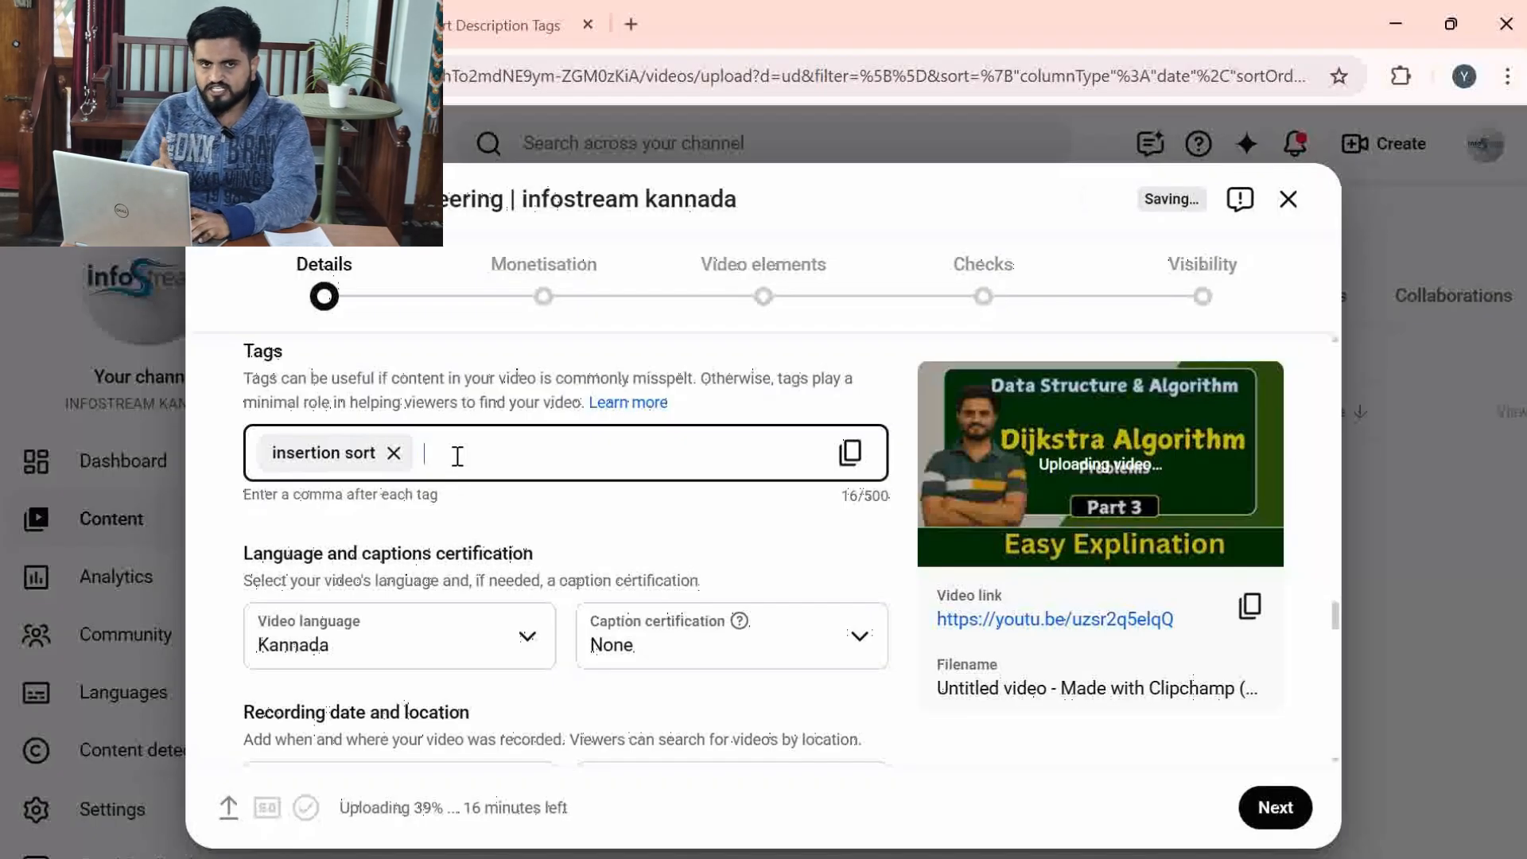
pyautogui.write('sort')
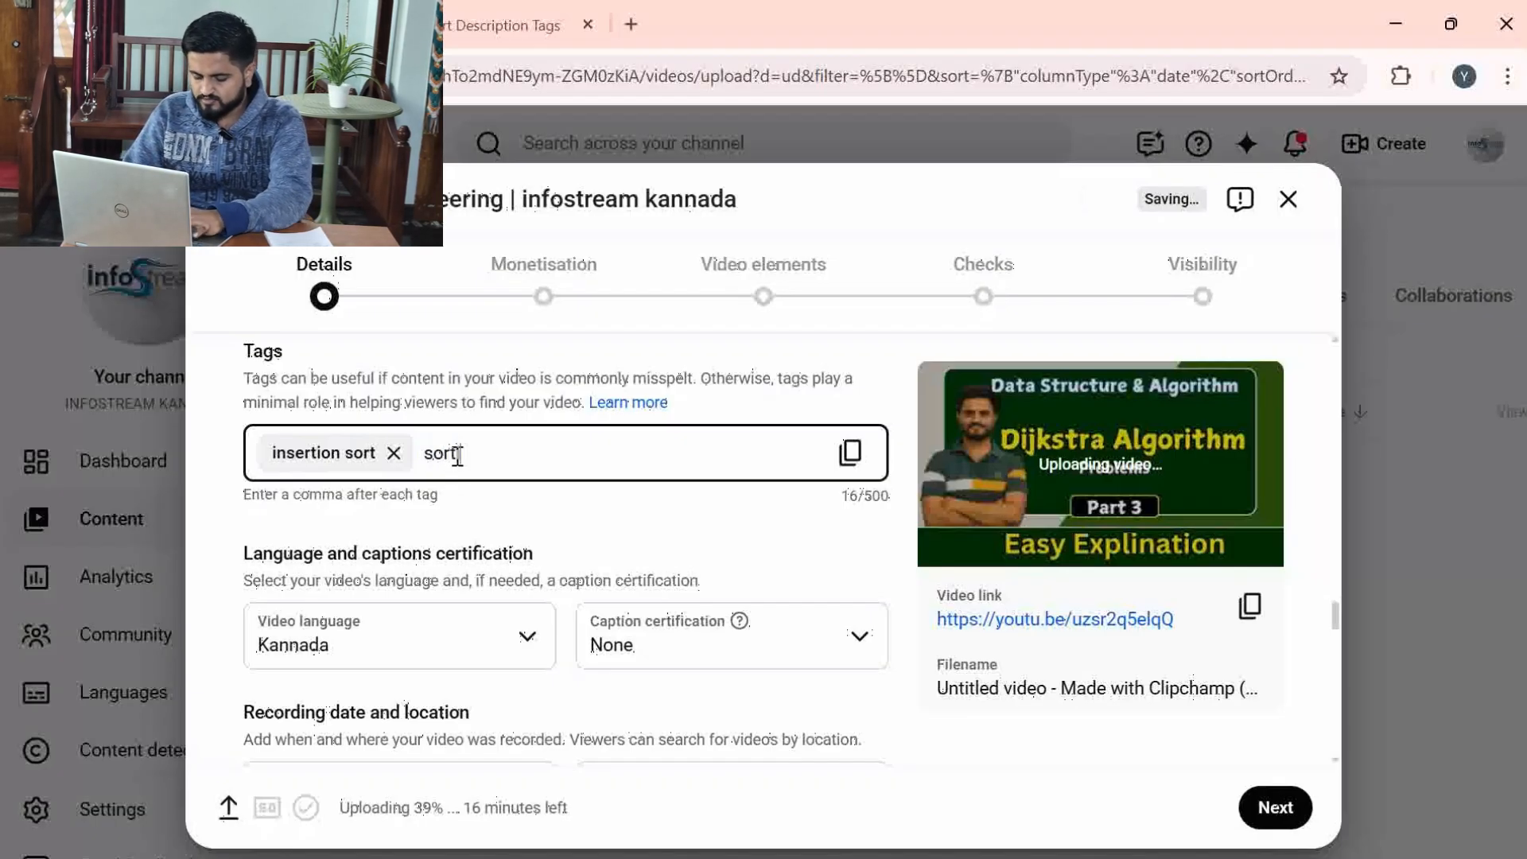
pyautogui.write('ing algorithms')
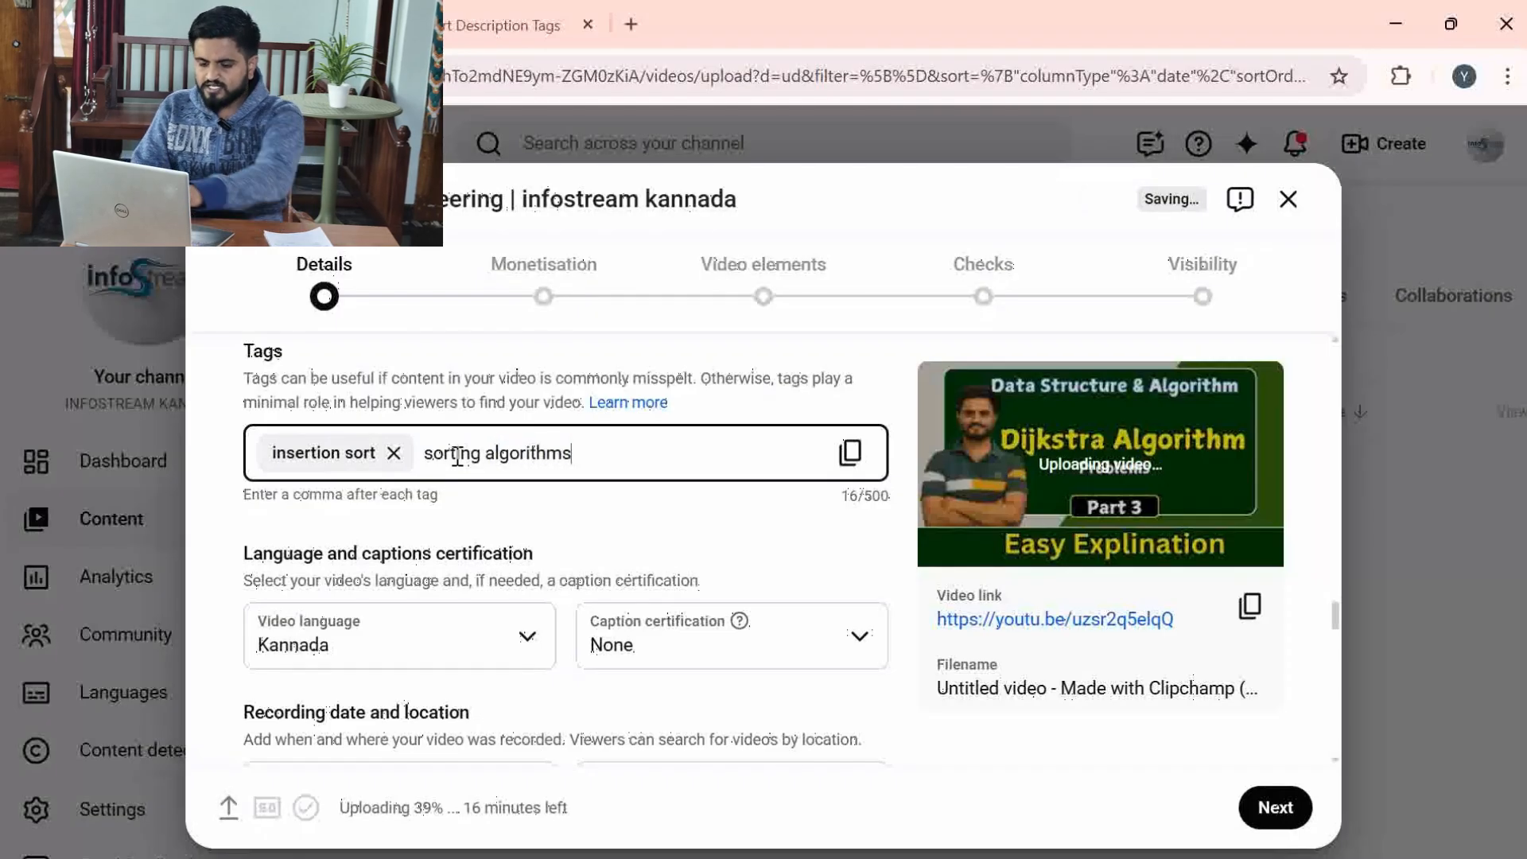
pyautogui.write(',')
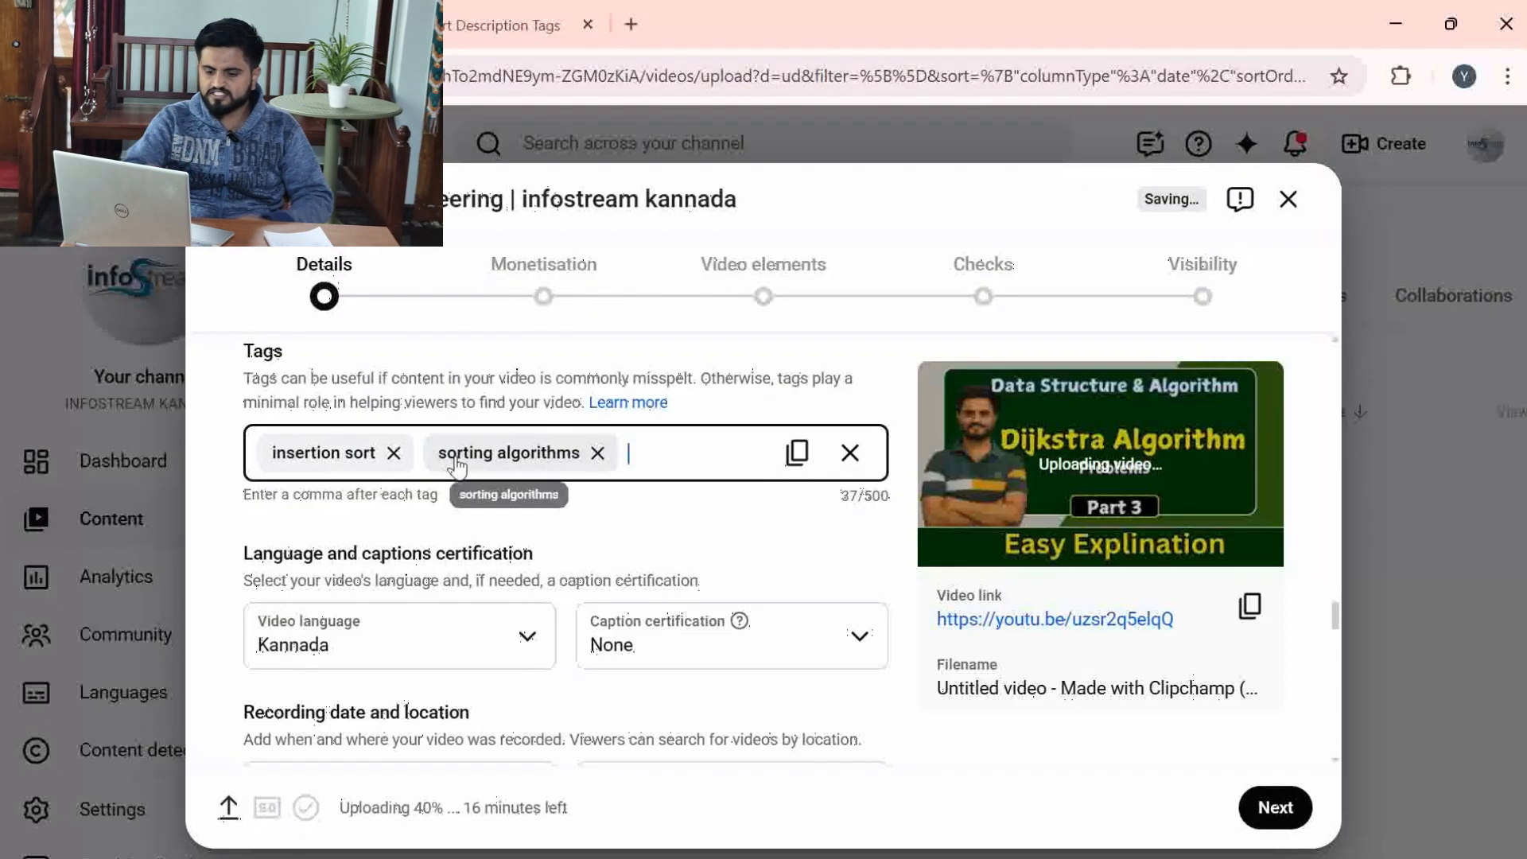
pyautogui.scroll(15, 457, 468)
pyautogui.scroll(-20, 457, 468)
pyautogui.scroll(-10, 457, 468)
pyautogui.scroll(3, 458, 468)
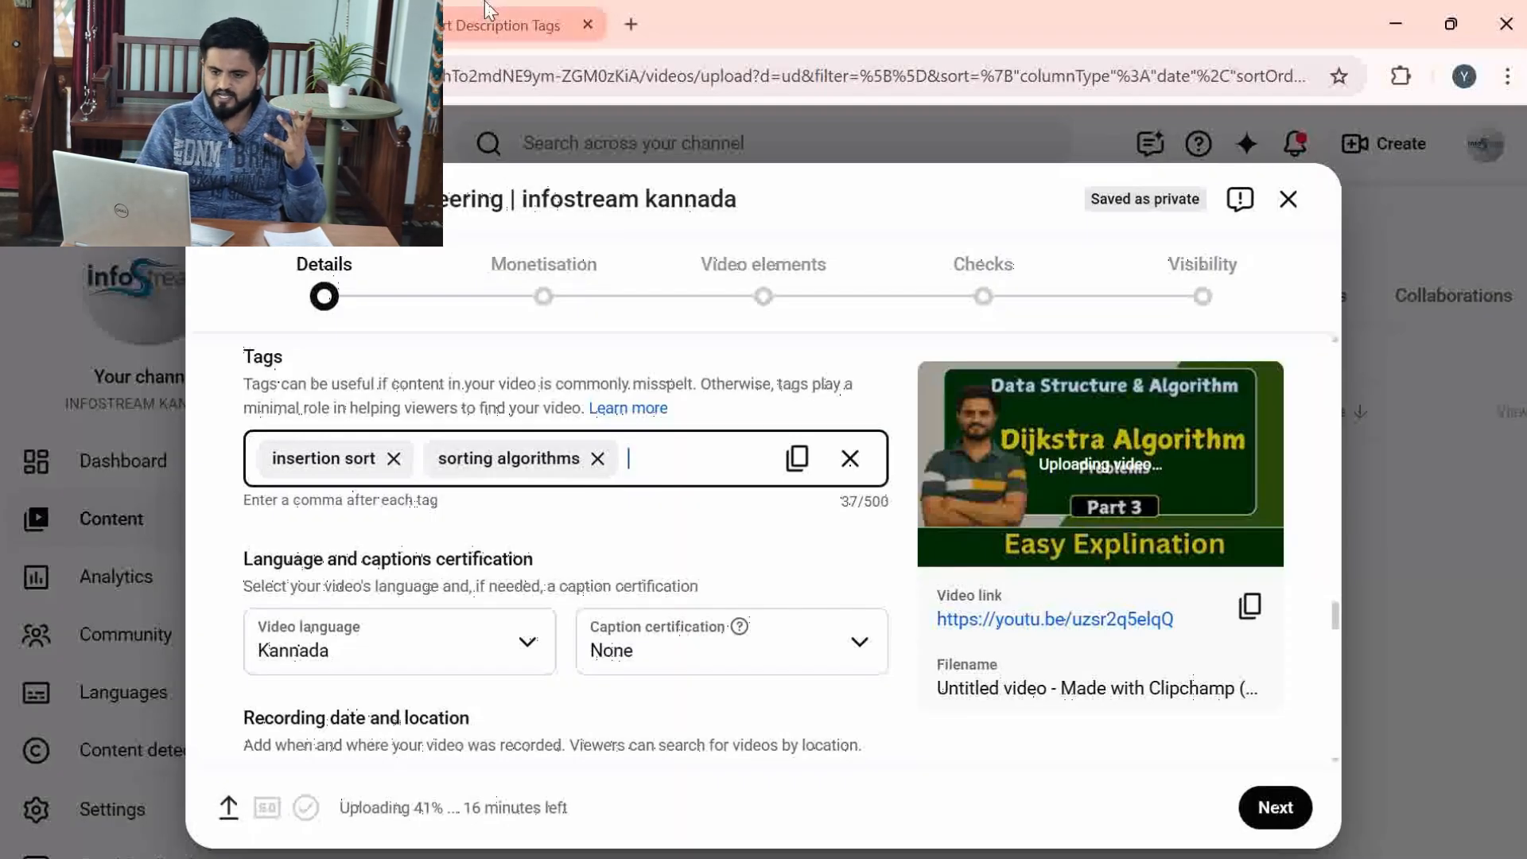
# - Switch to ChatGPT and send the prompt "create me keywords for my youtube video on insertion sort in dsa"
pyautogui.click(502, 25)
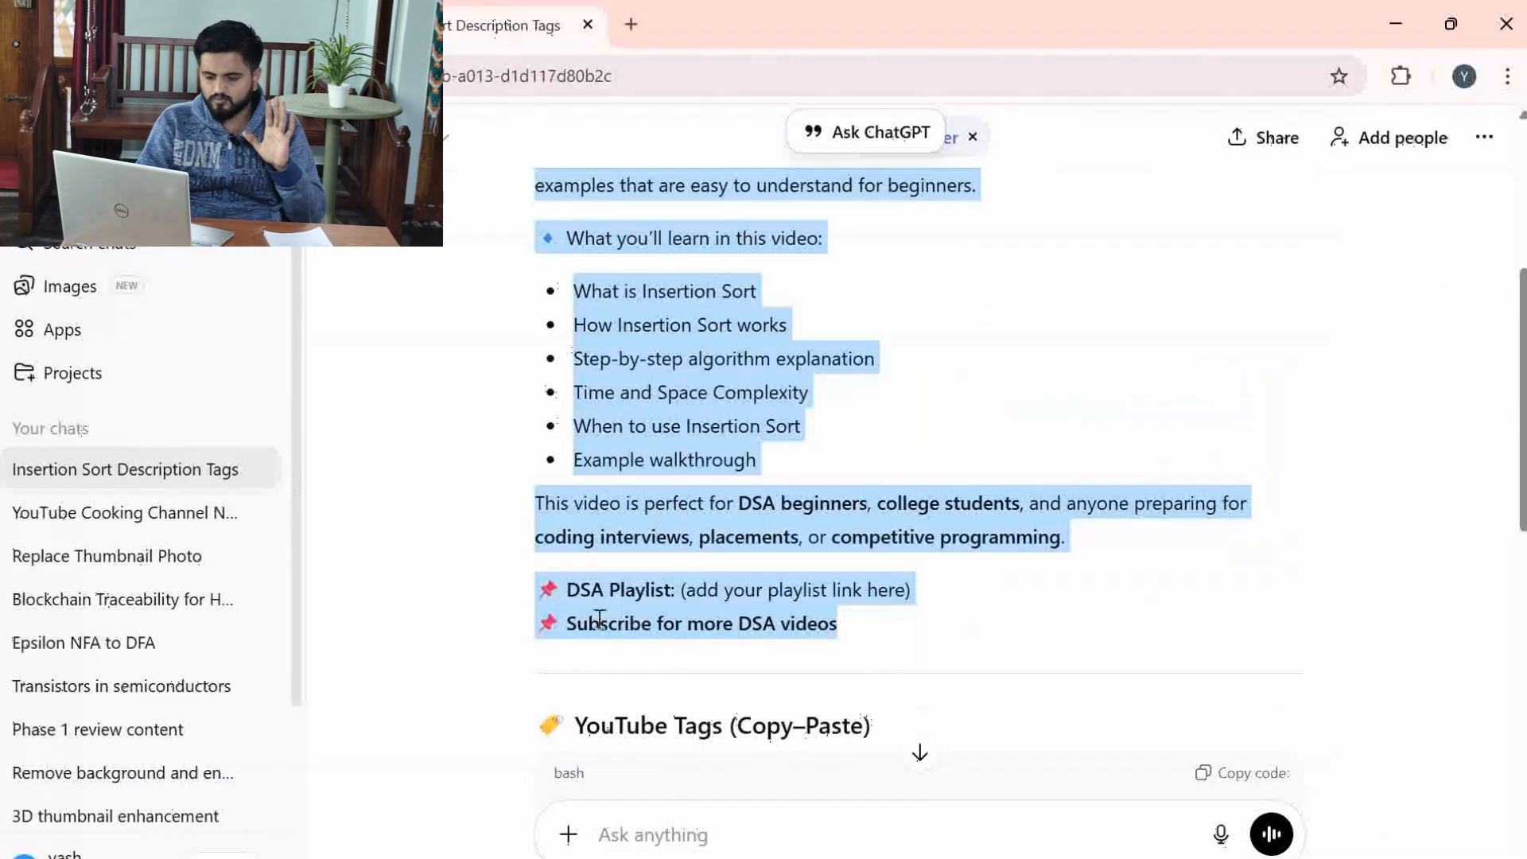
pyautogui.scroll(5, 719, 621)
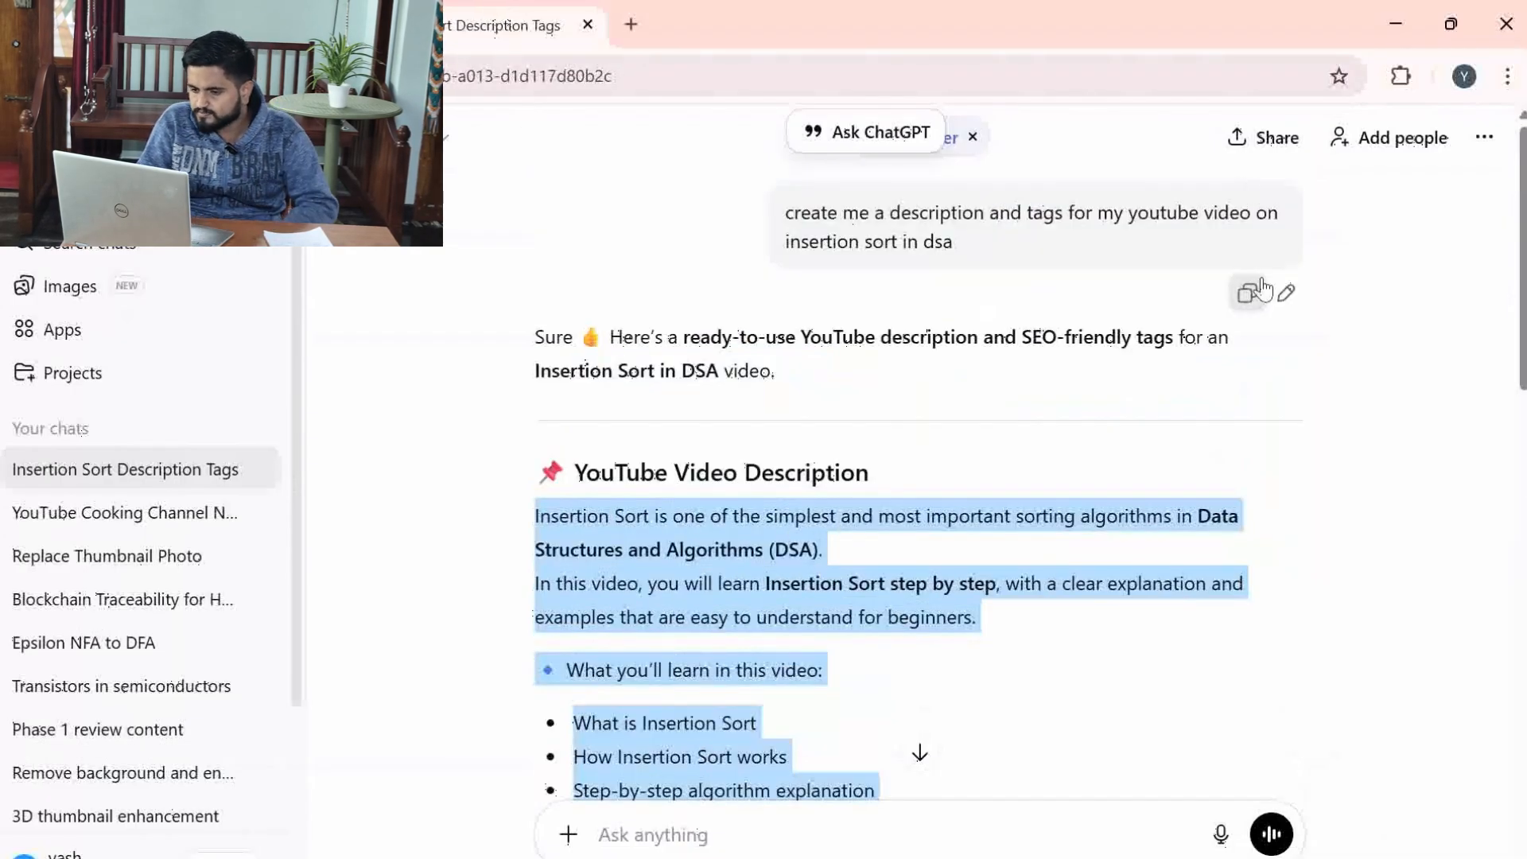
pyautogui.write('ke')
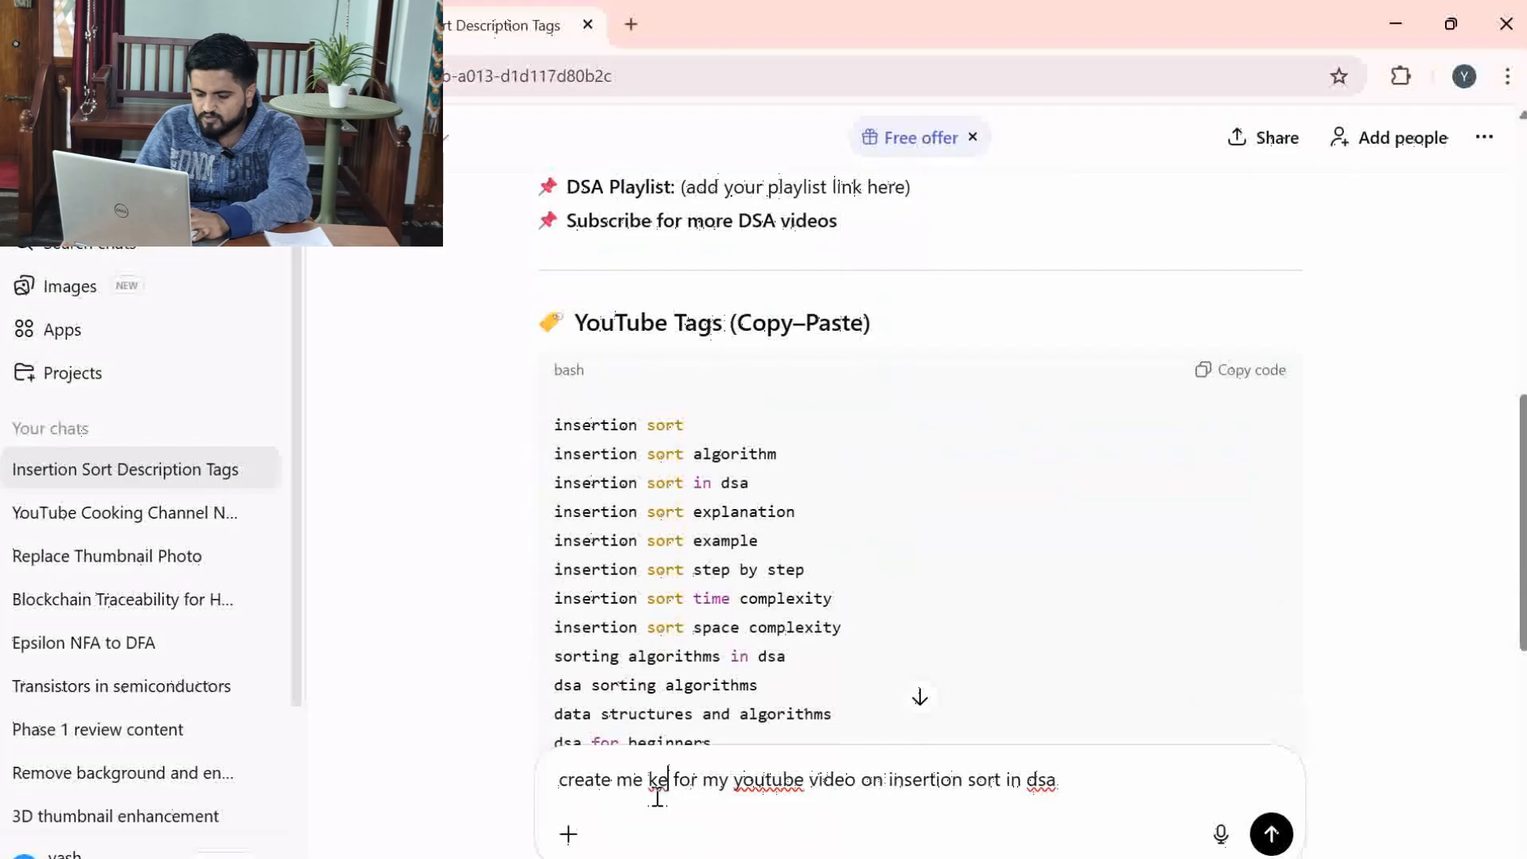
pyautogui.write('ywords')
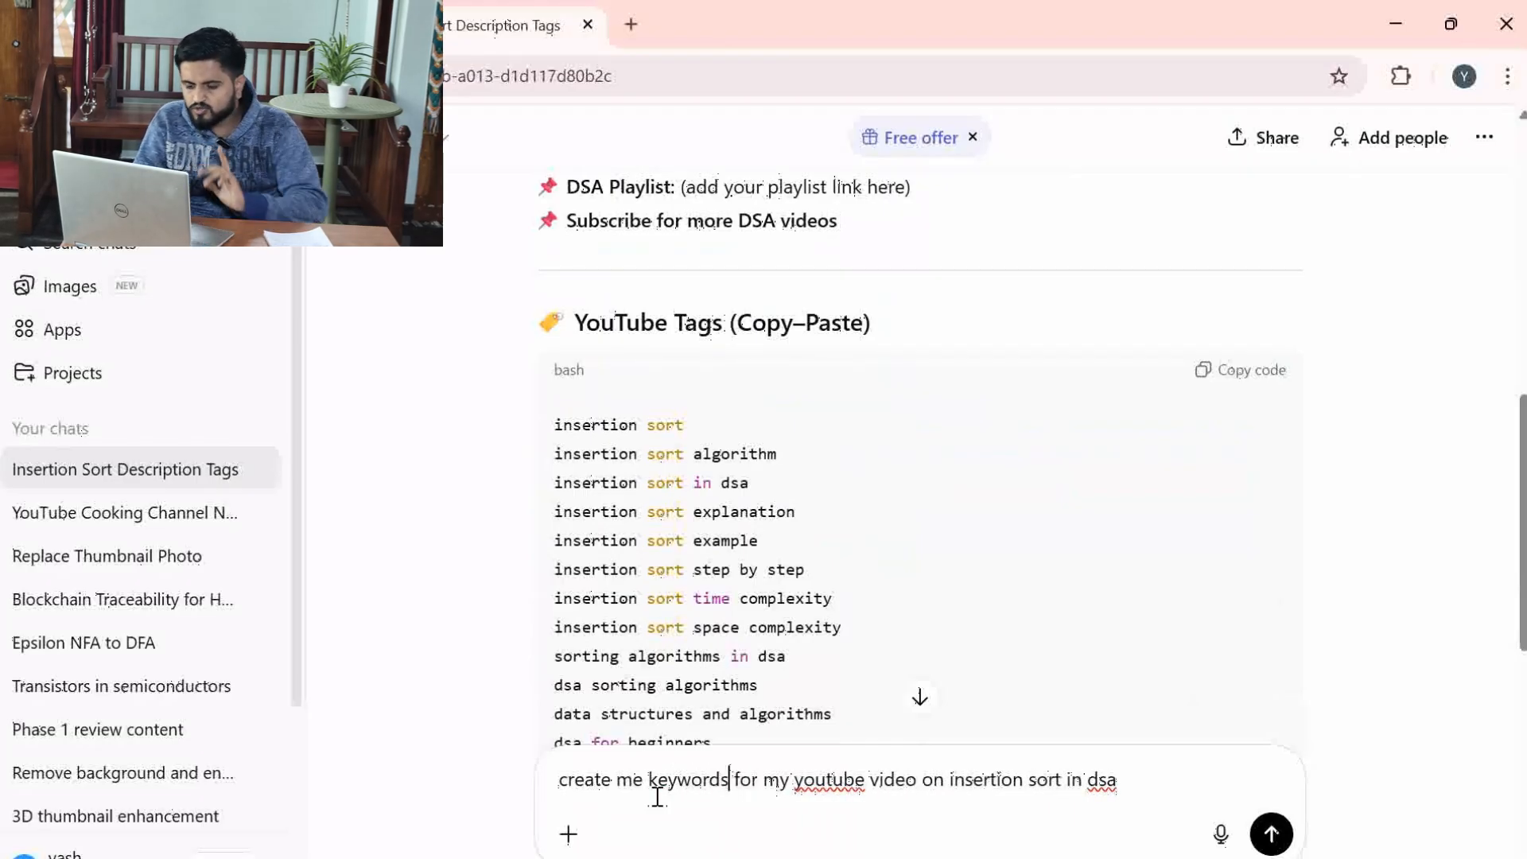
pyautogui.click(1271, 834)
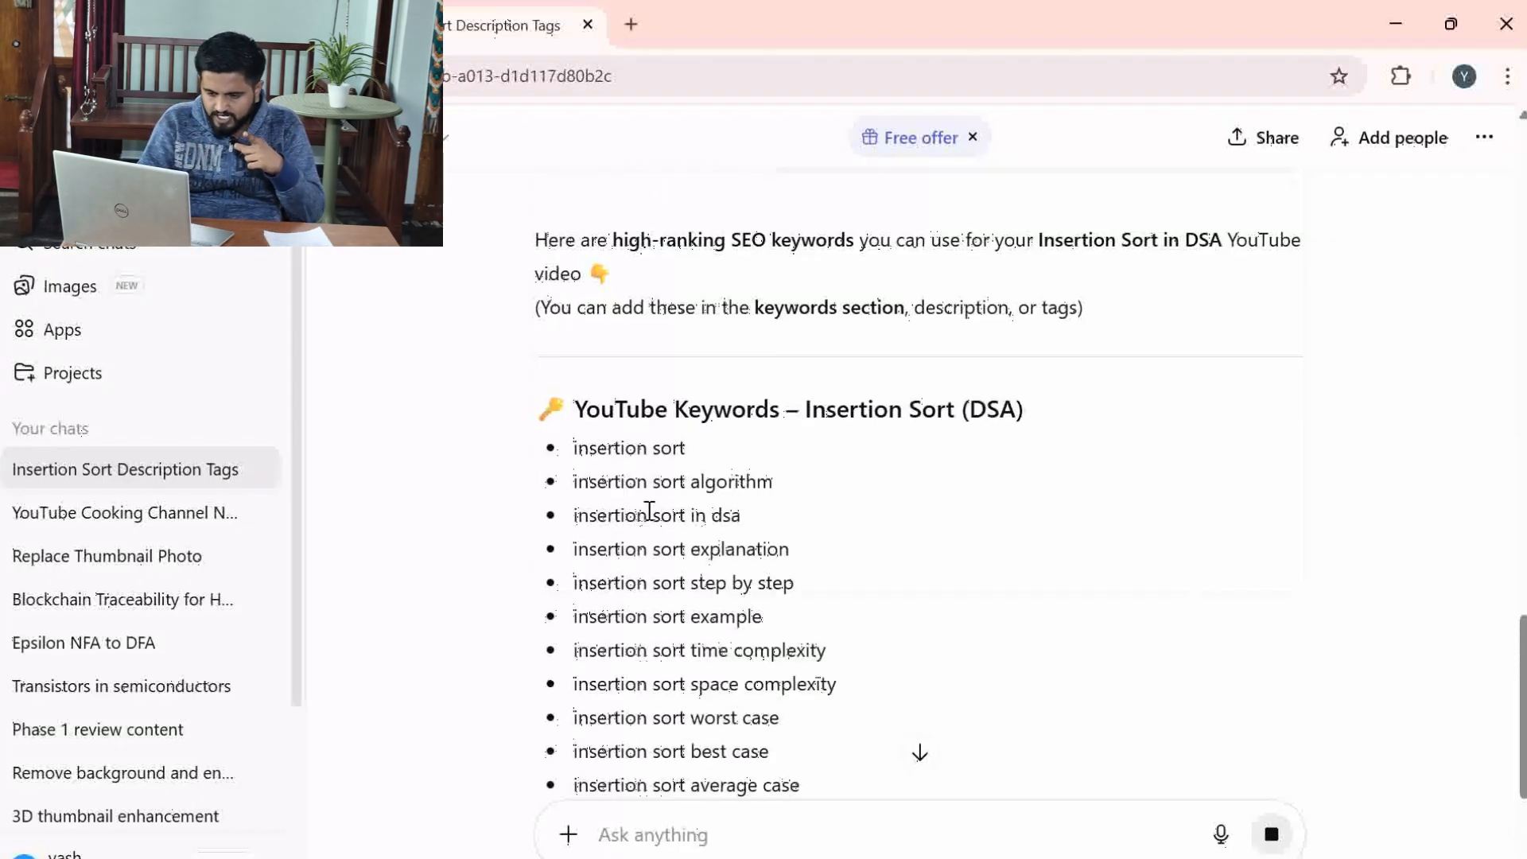
# - Review the generated insertion sort keywords in ChatGPT and switch back to the video's upload details in YouTube Studio
pyautogui.scroll(-3, 648, 511)
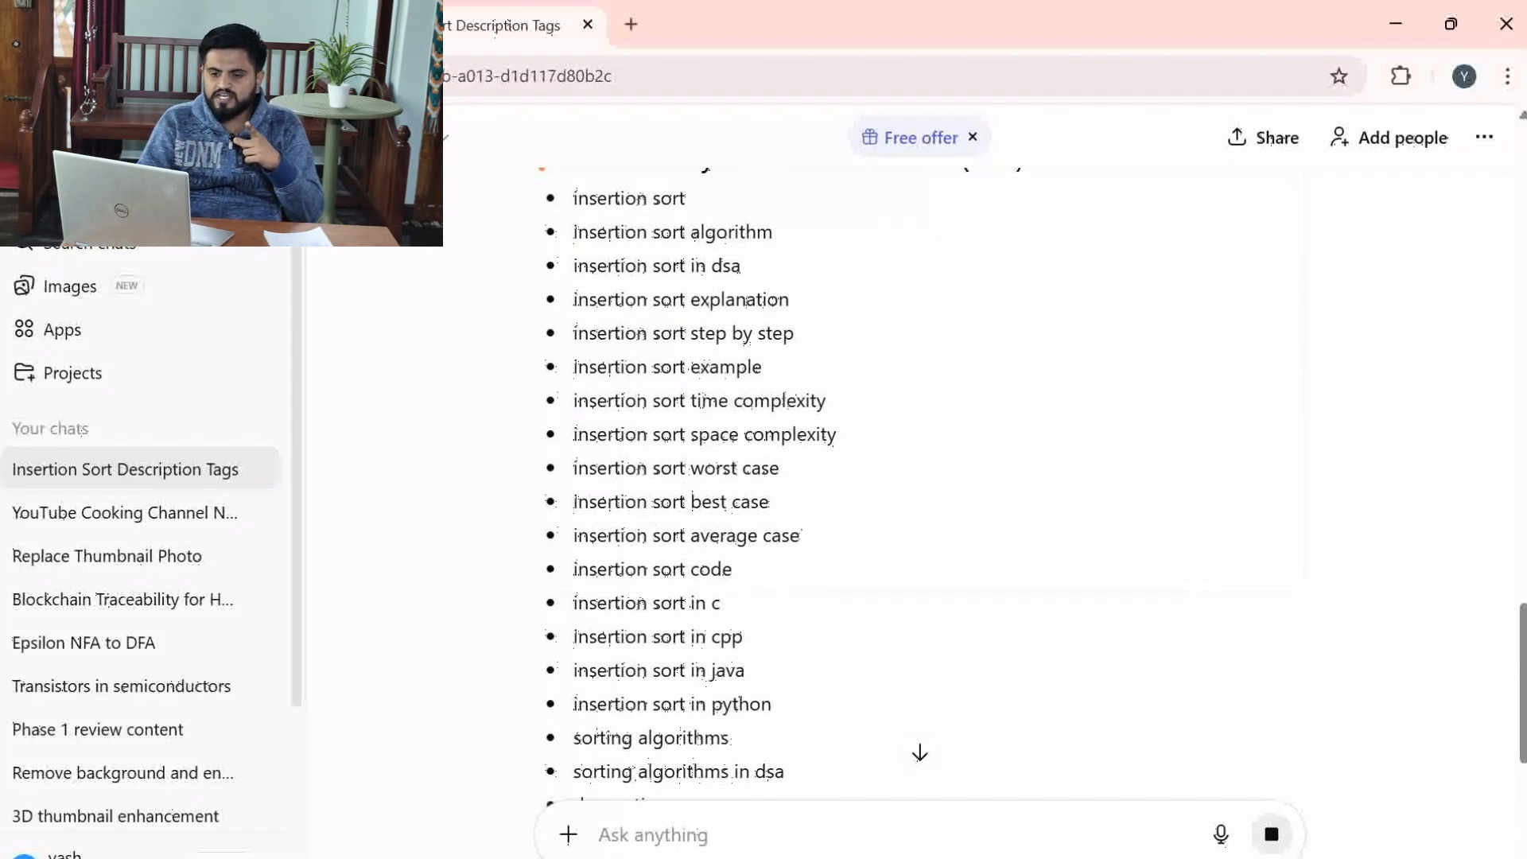
pyautogui.click(175, 25)
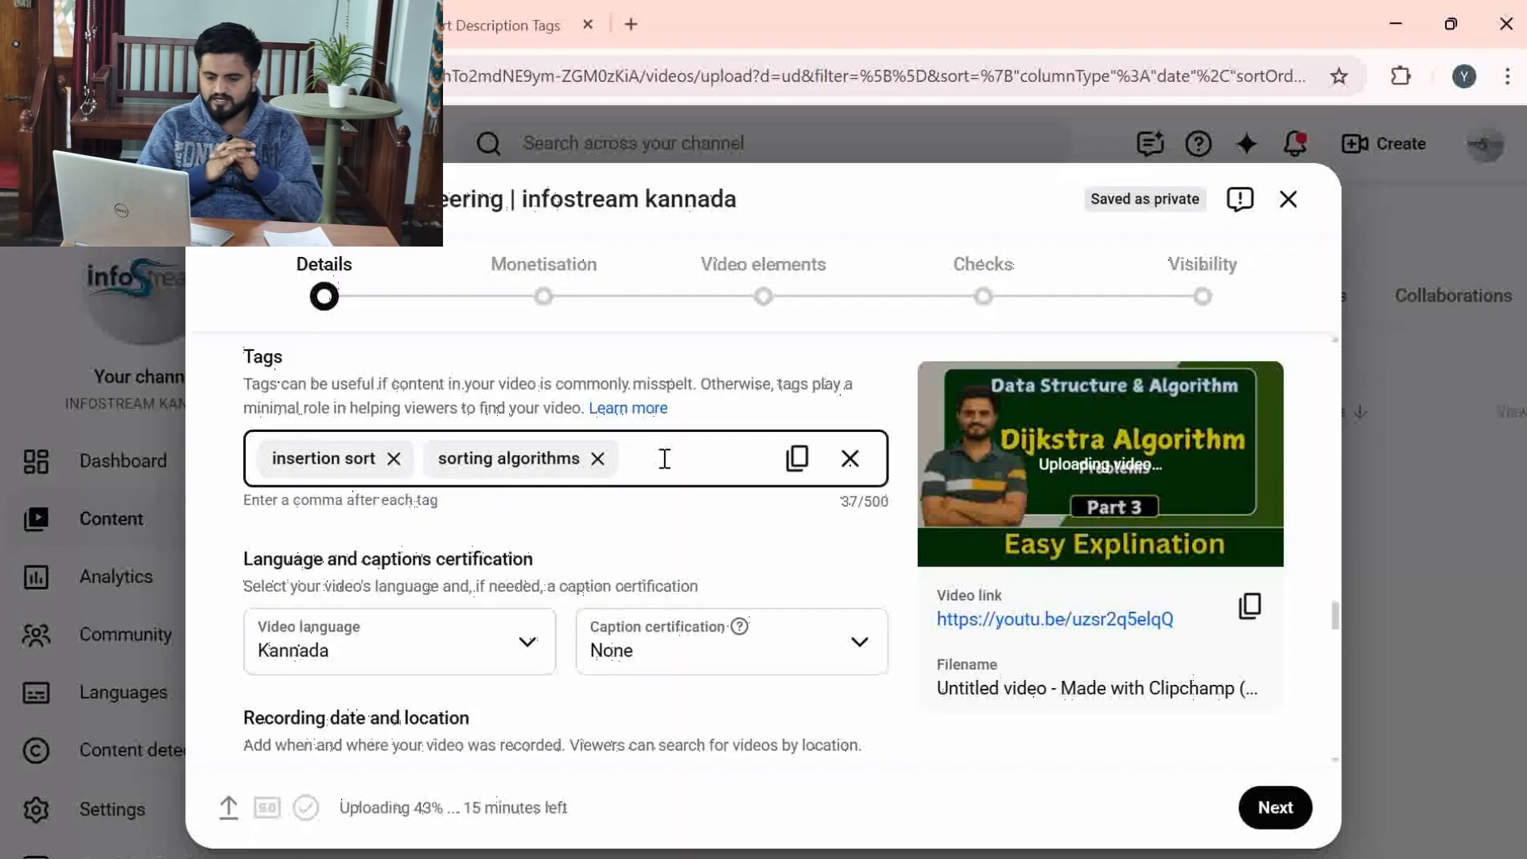
# - Choose Kannada as the video language in the language and captions section
pyautogui.scroll(-2, 664, 459)
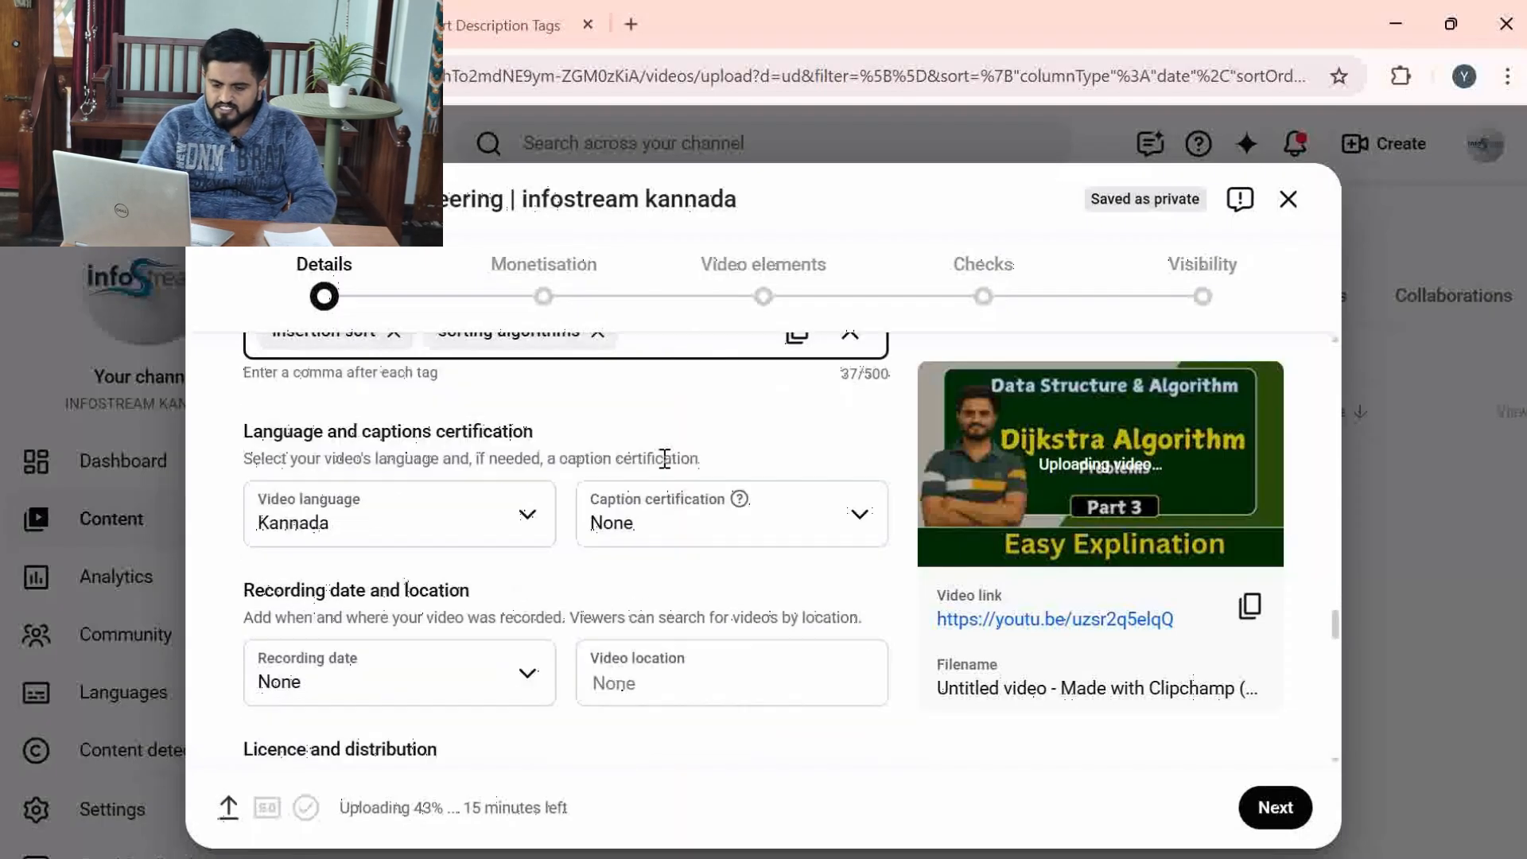
pyautogui.click(354, 525)
pyautogui.scroll(-3, 352, 522)
pyautogui.scroll(3, 350, 522)
pyautogui.scroll(-1, 351, 522)
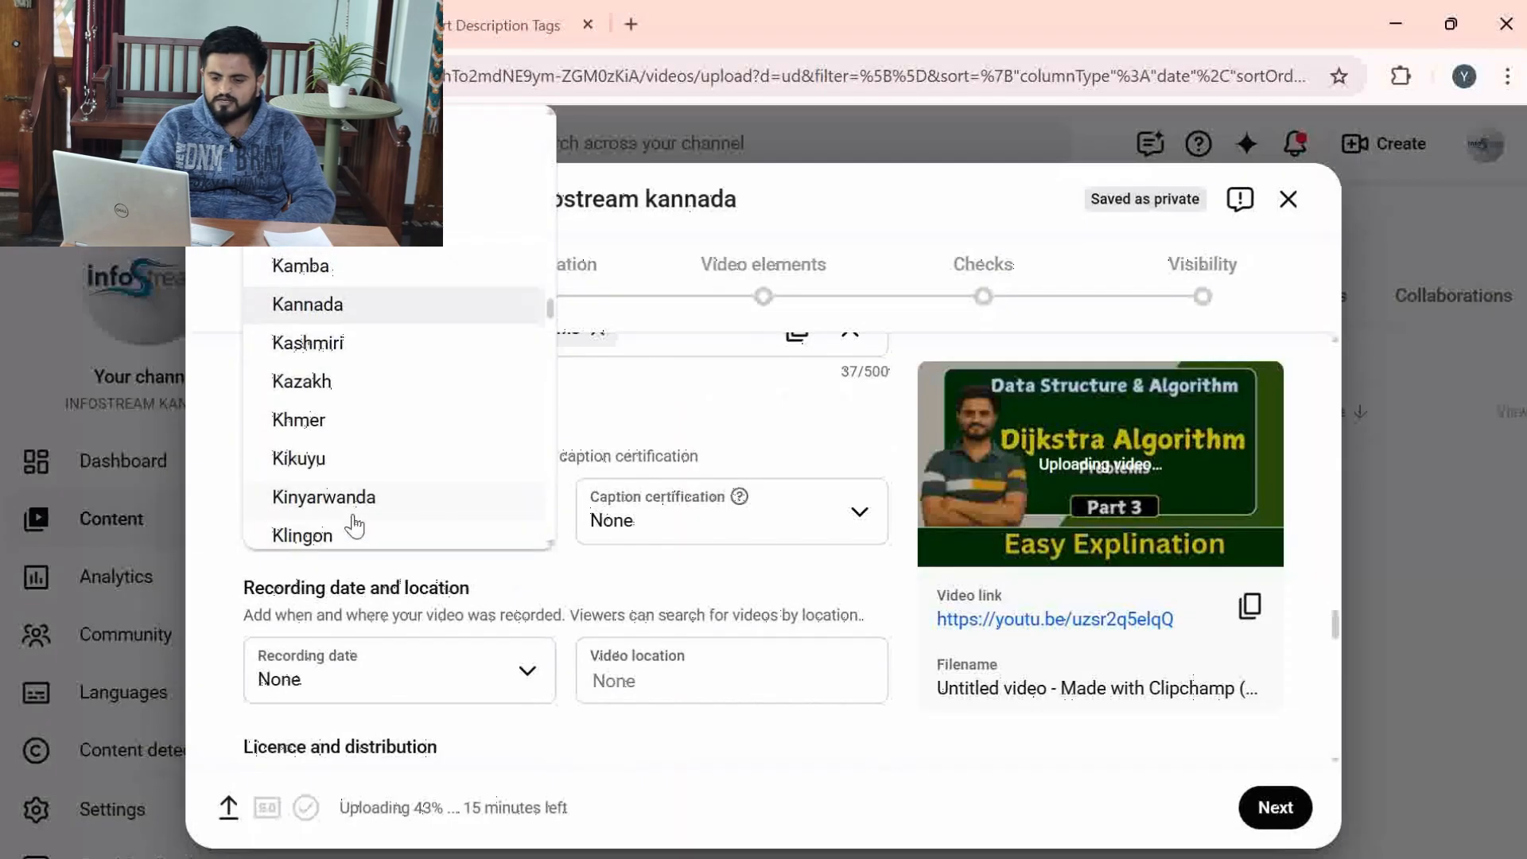
pyautogui.click(368, 318)
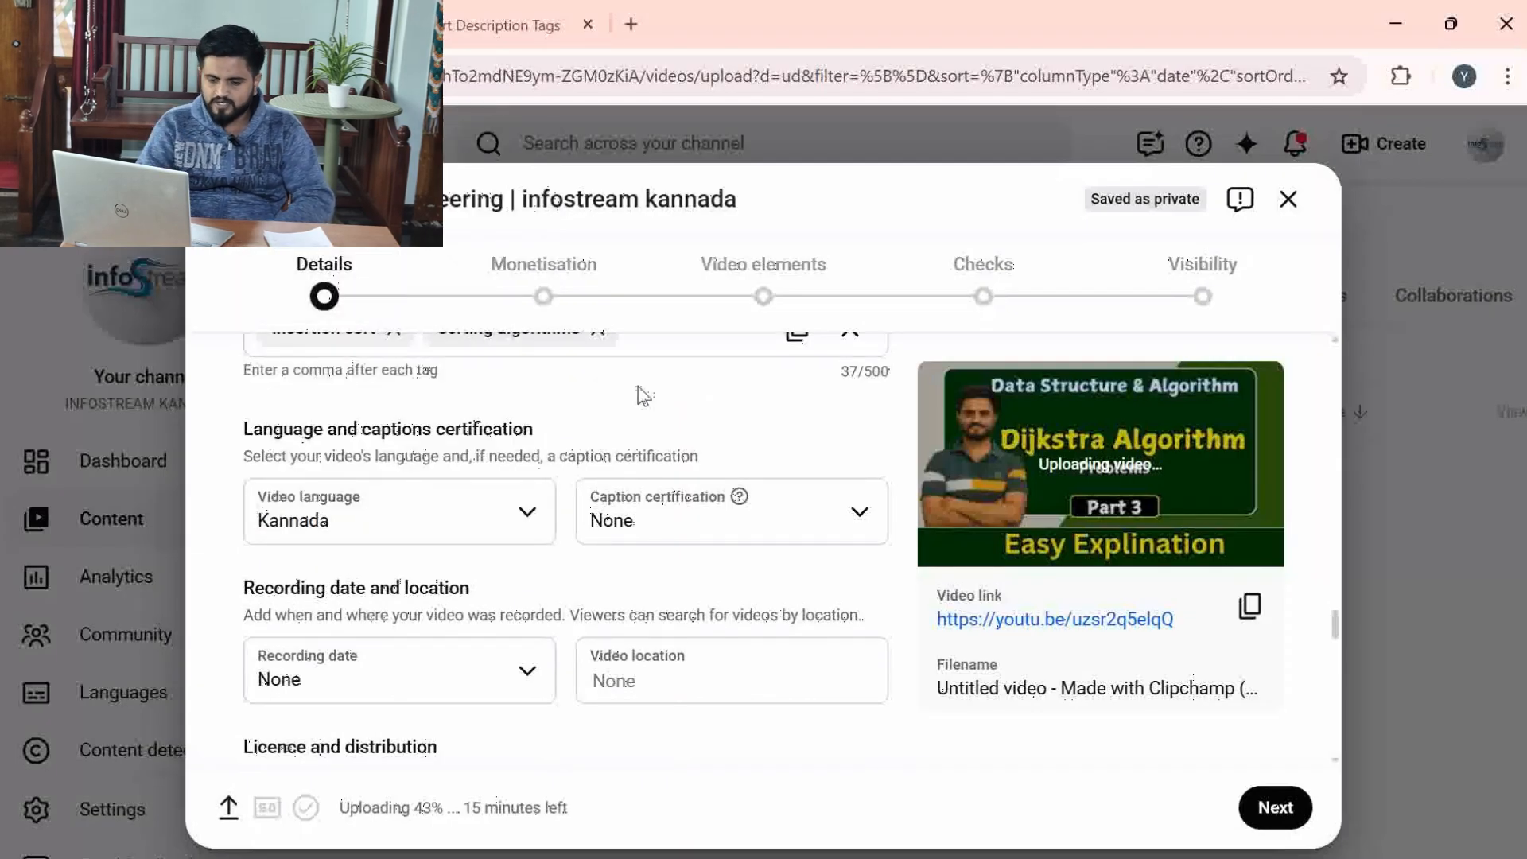
# - Examine the English variants offered as video language and close the list without choosing one
pyautogui.click(470, 532)
pyautogui.scroll(3, 455, 378)
pyautogui.scroll(10, 456, 378)
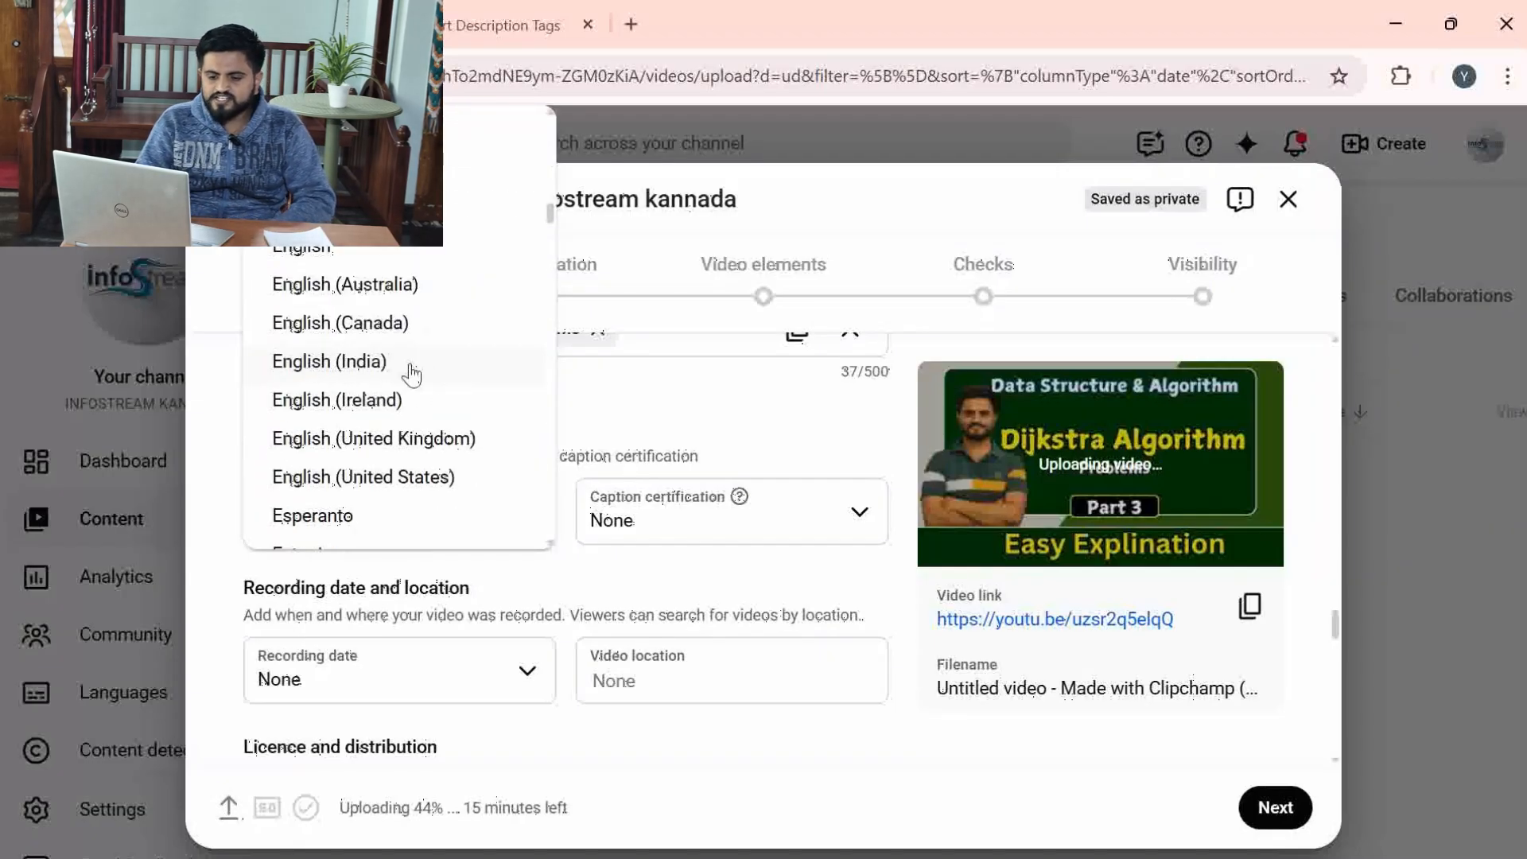
pyautogui.click(692, 362)
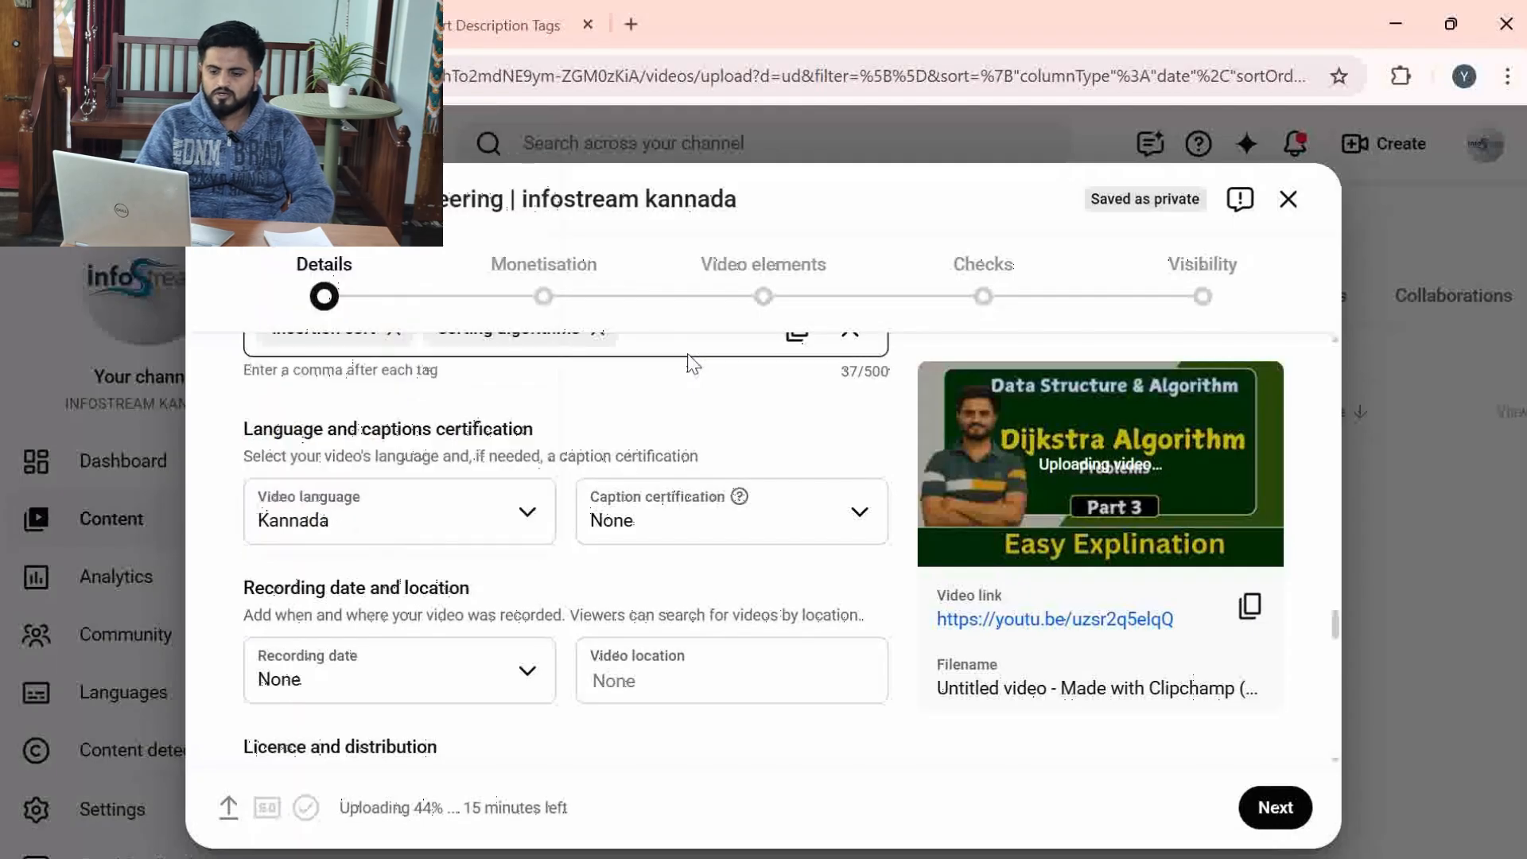
# - Set the video's recording date to 7 Jan 2026
pyautogui.scroll(-2, 453, 514)
pyautogui.click(454, 491)
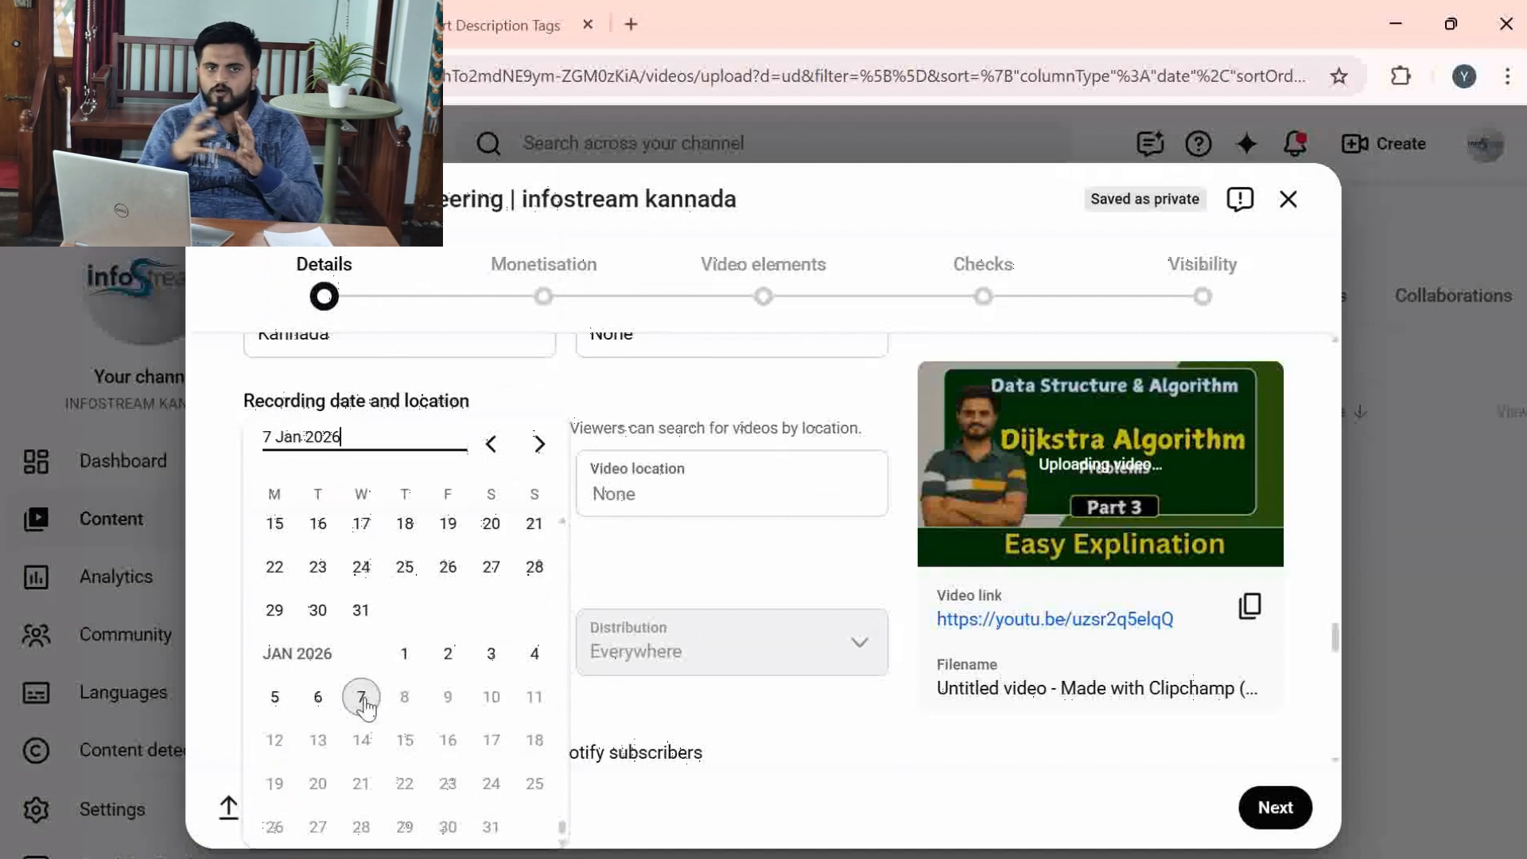
pyautogui.click(362, 698)
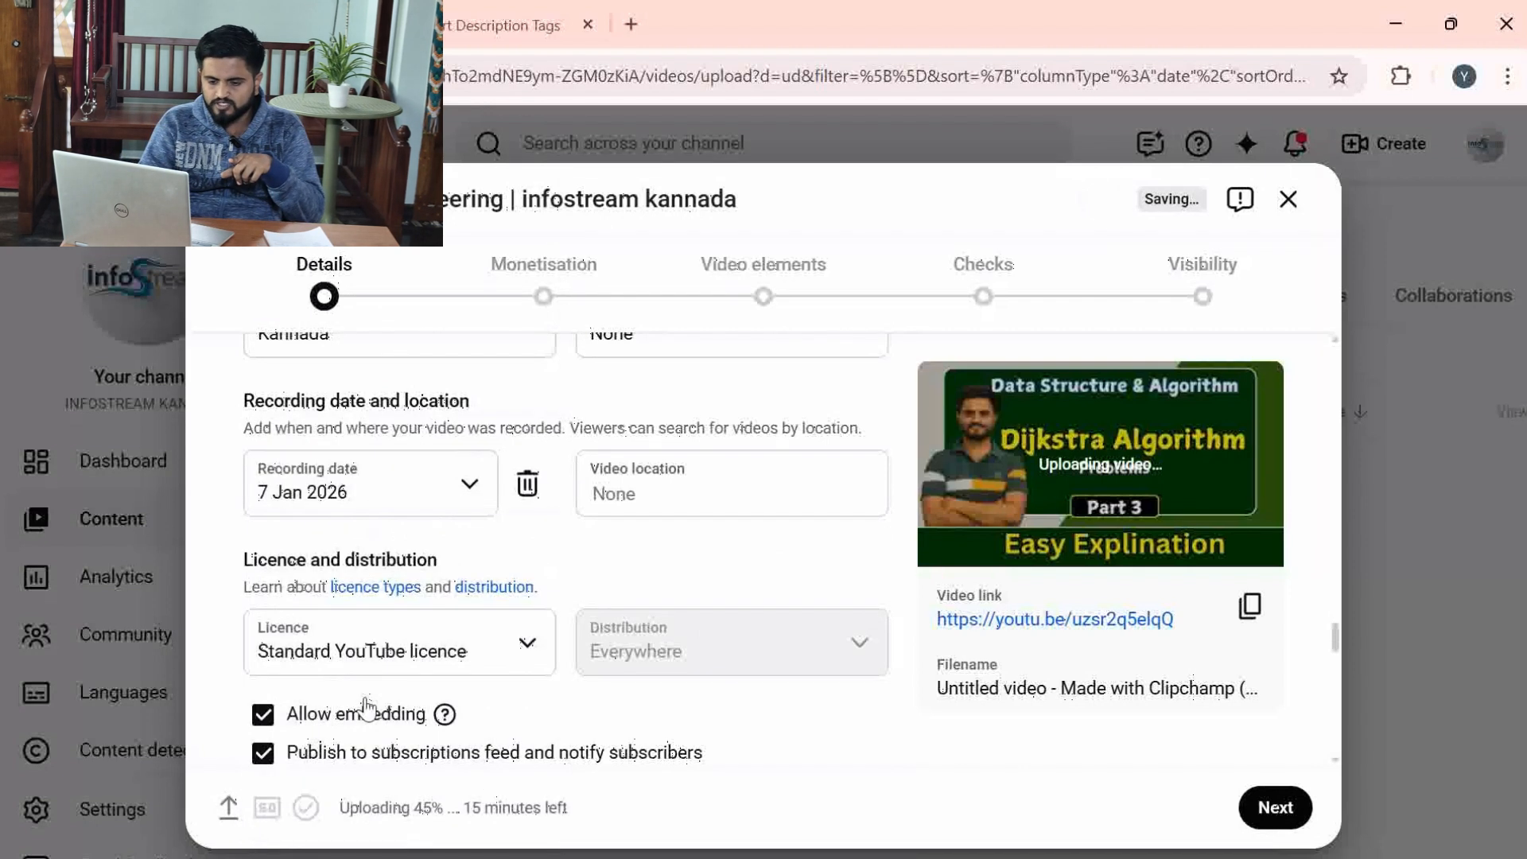
pyautogui.click(672, 504)
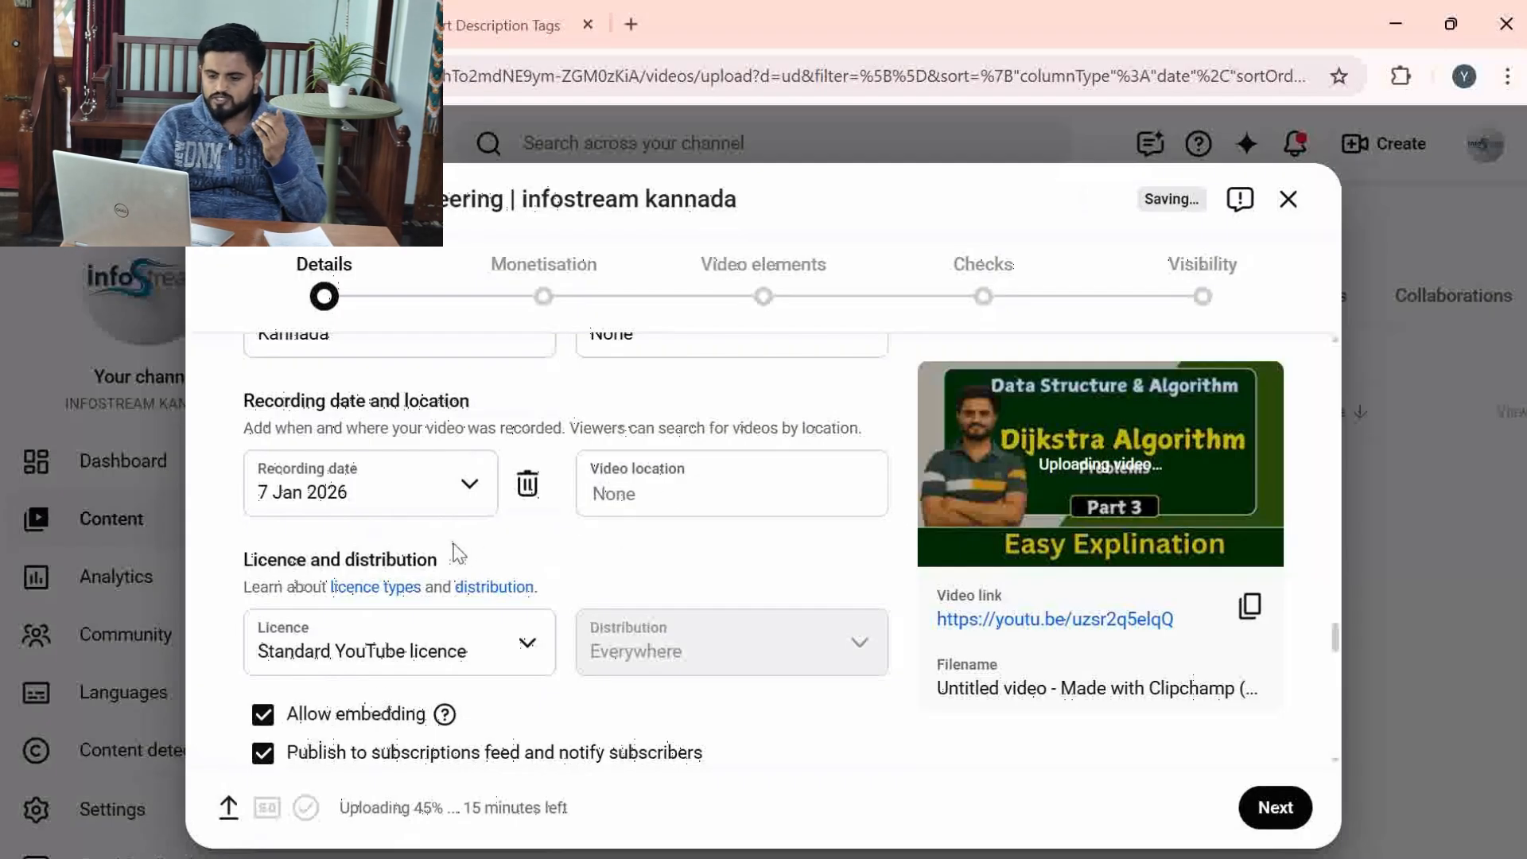
# - Review the embedding, subscriber notification and Shorts remixing settings and examine the available video categories
pyautogui.scroll(-5, 459, 553)
pyautogui.scroll(1, 249, 461)
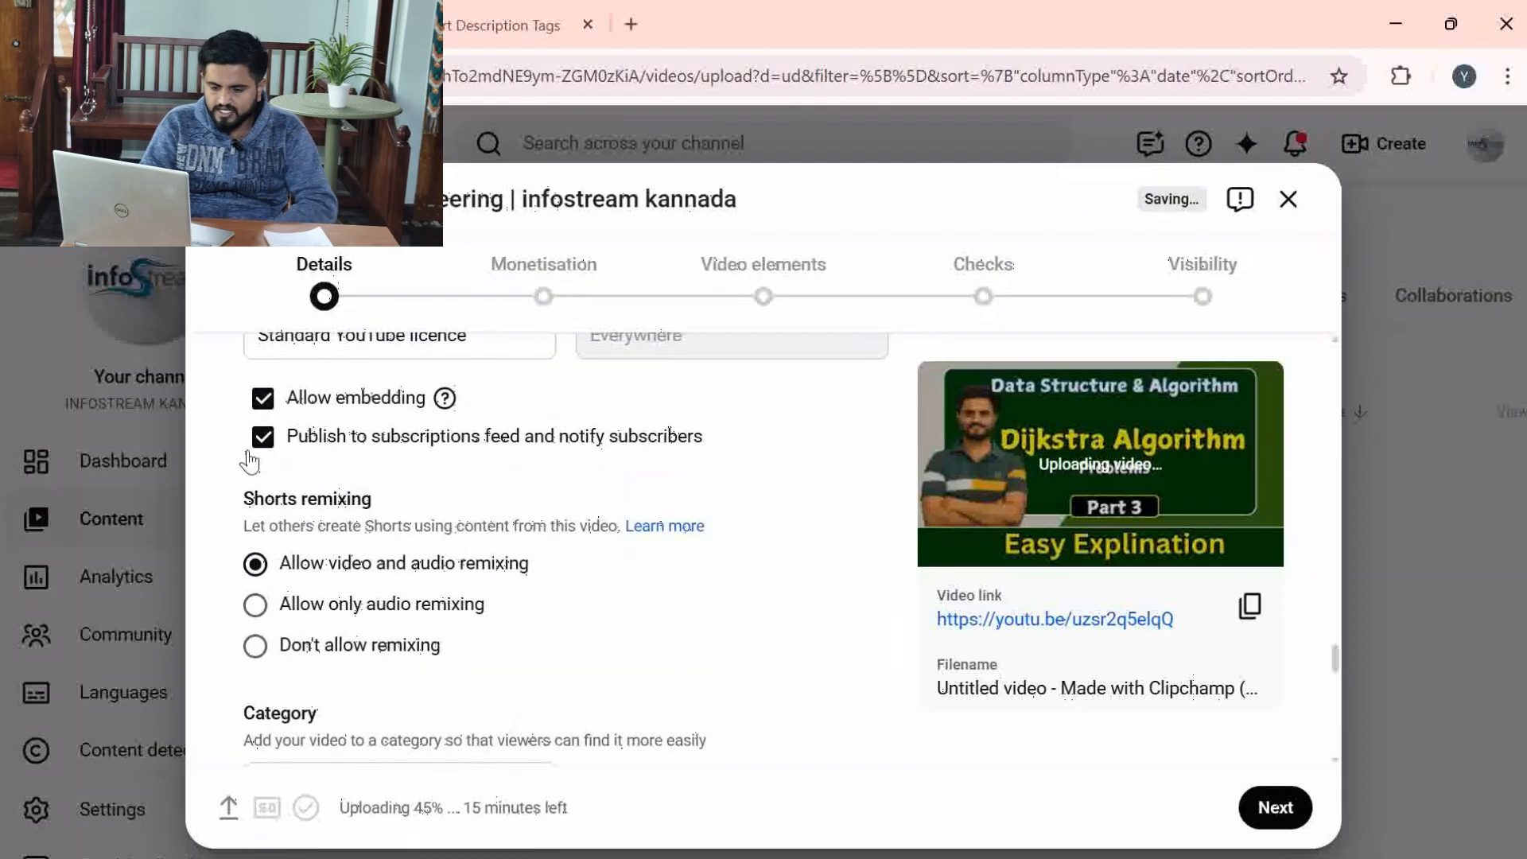
pyautogui.scroll(-4, 449, 541)
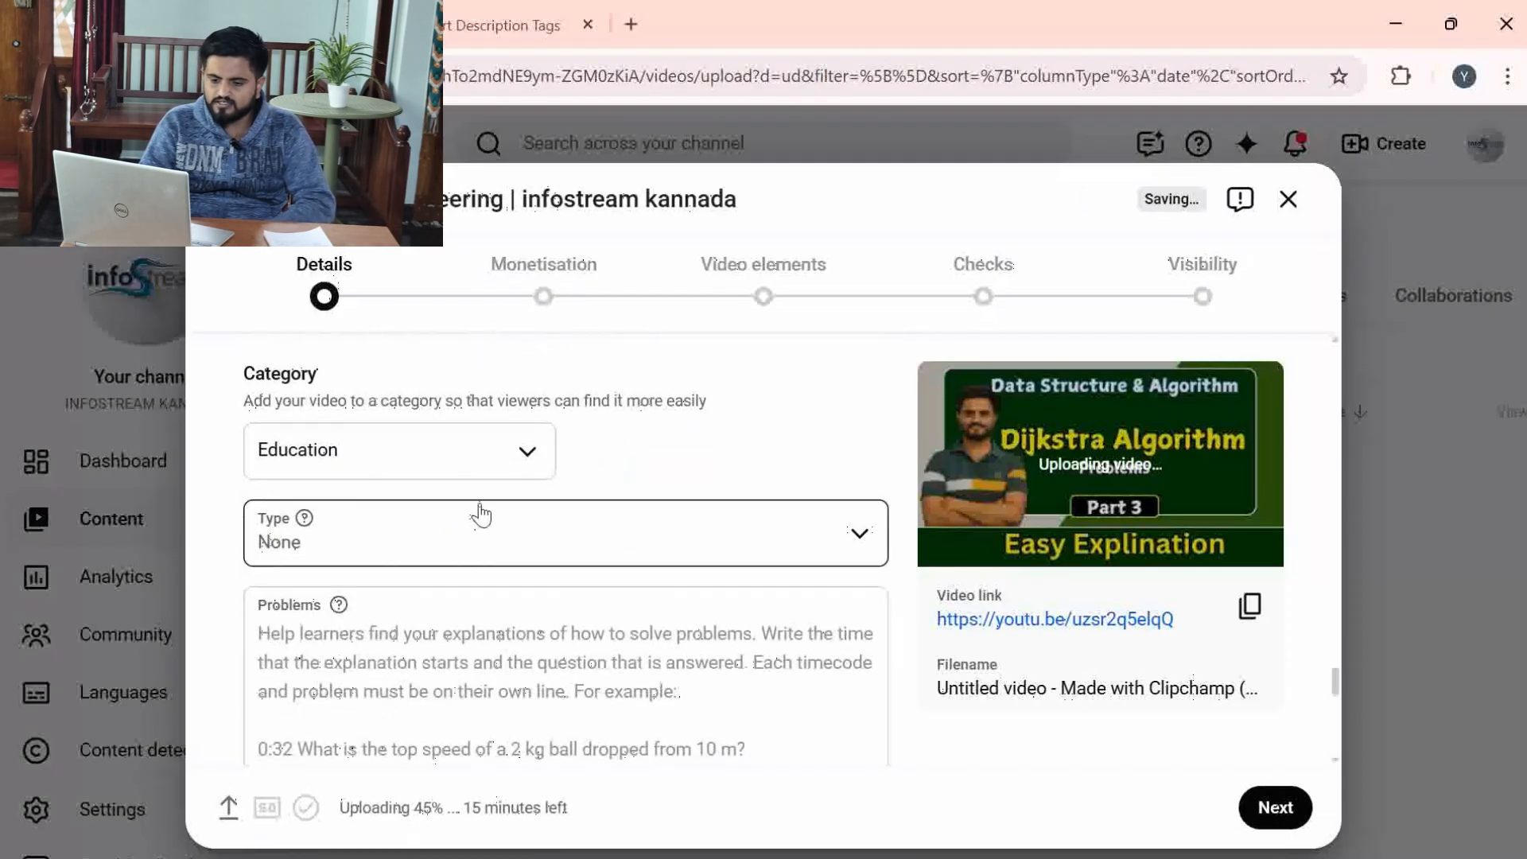
pyautogui.click(510, 462)
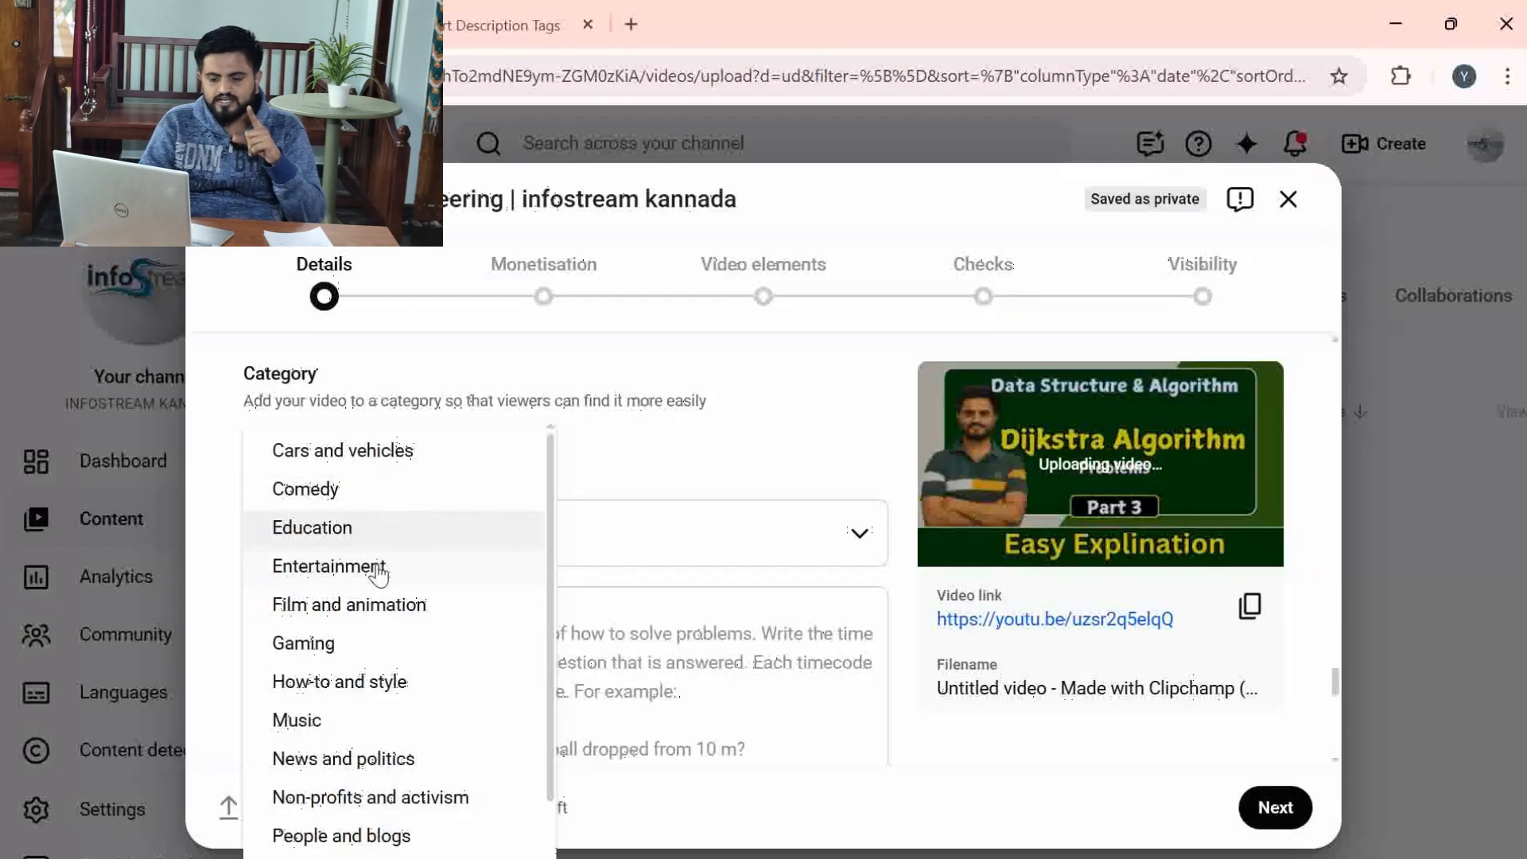
pyautogui.scroll(-2, 379, 573)
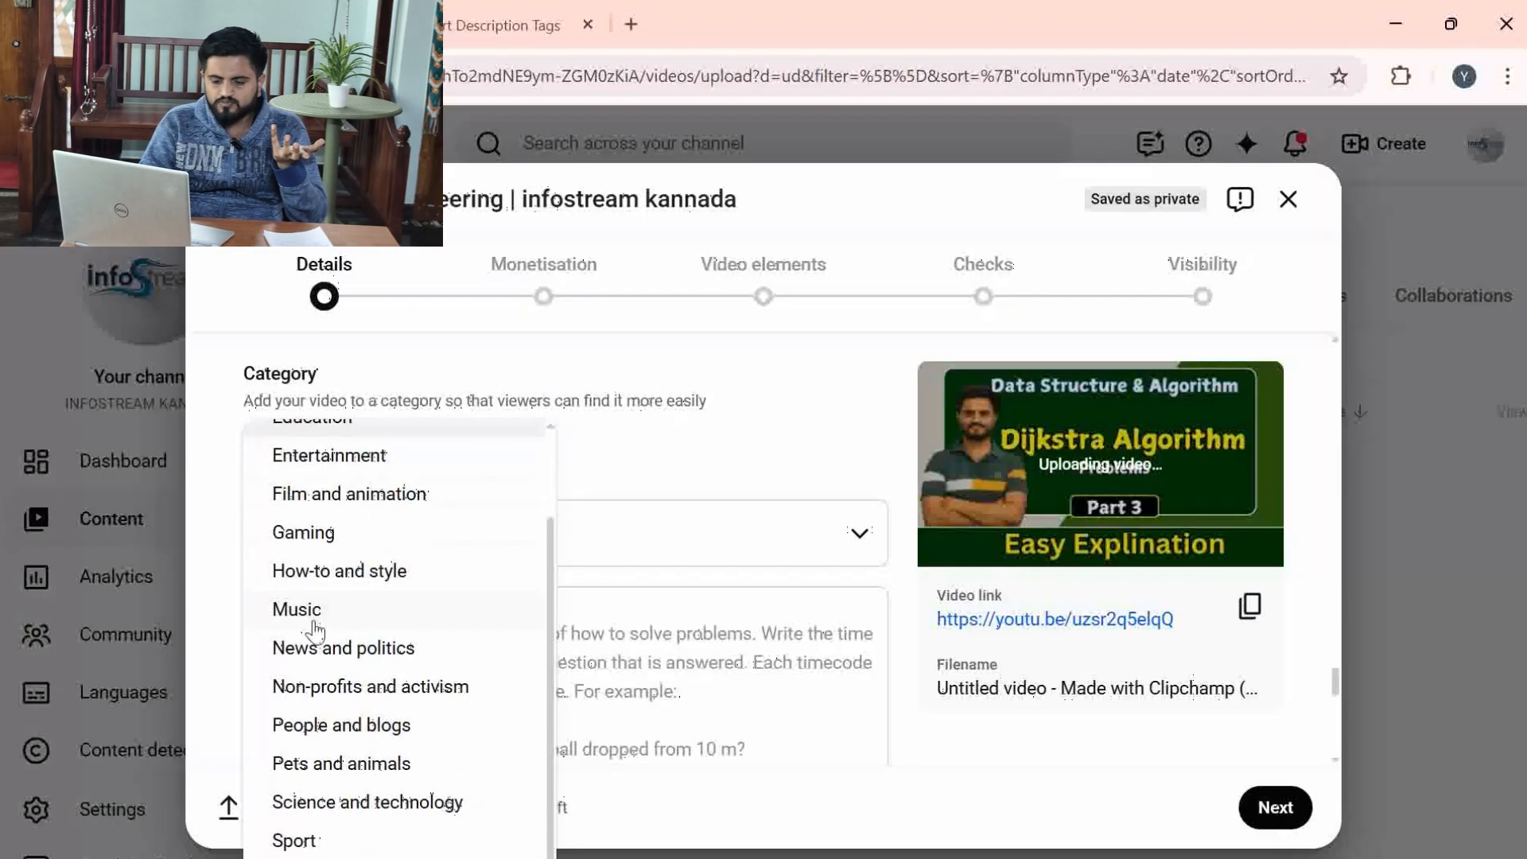
pyautogui.scroll(-1, 313, 632)
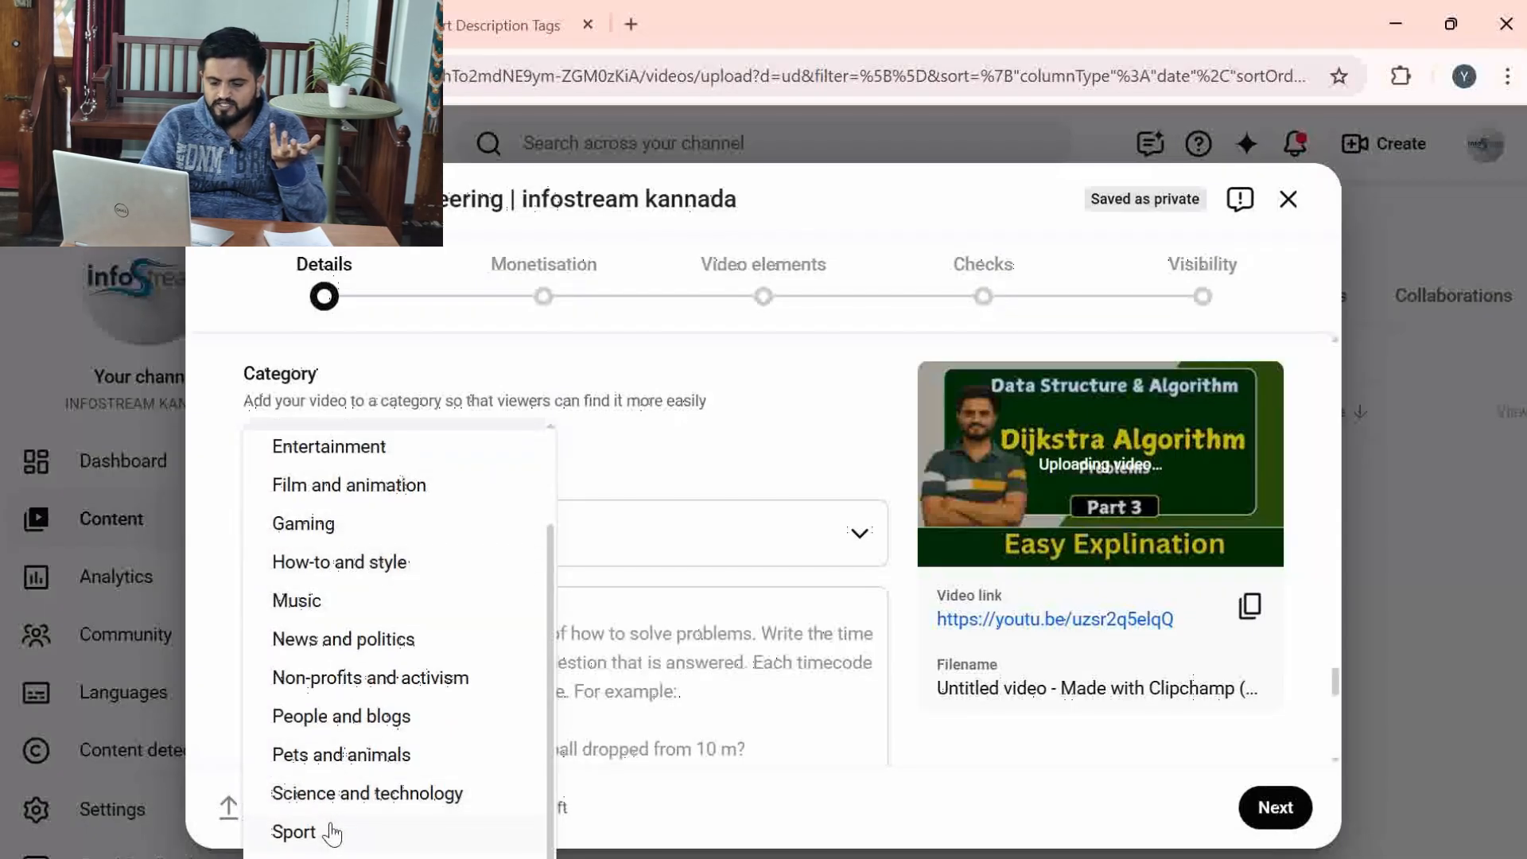
pyautogui.click(671, 468)
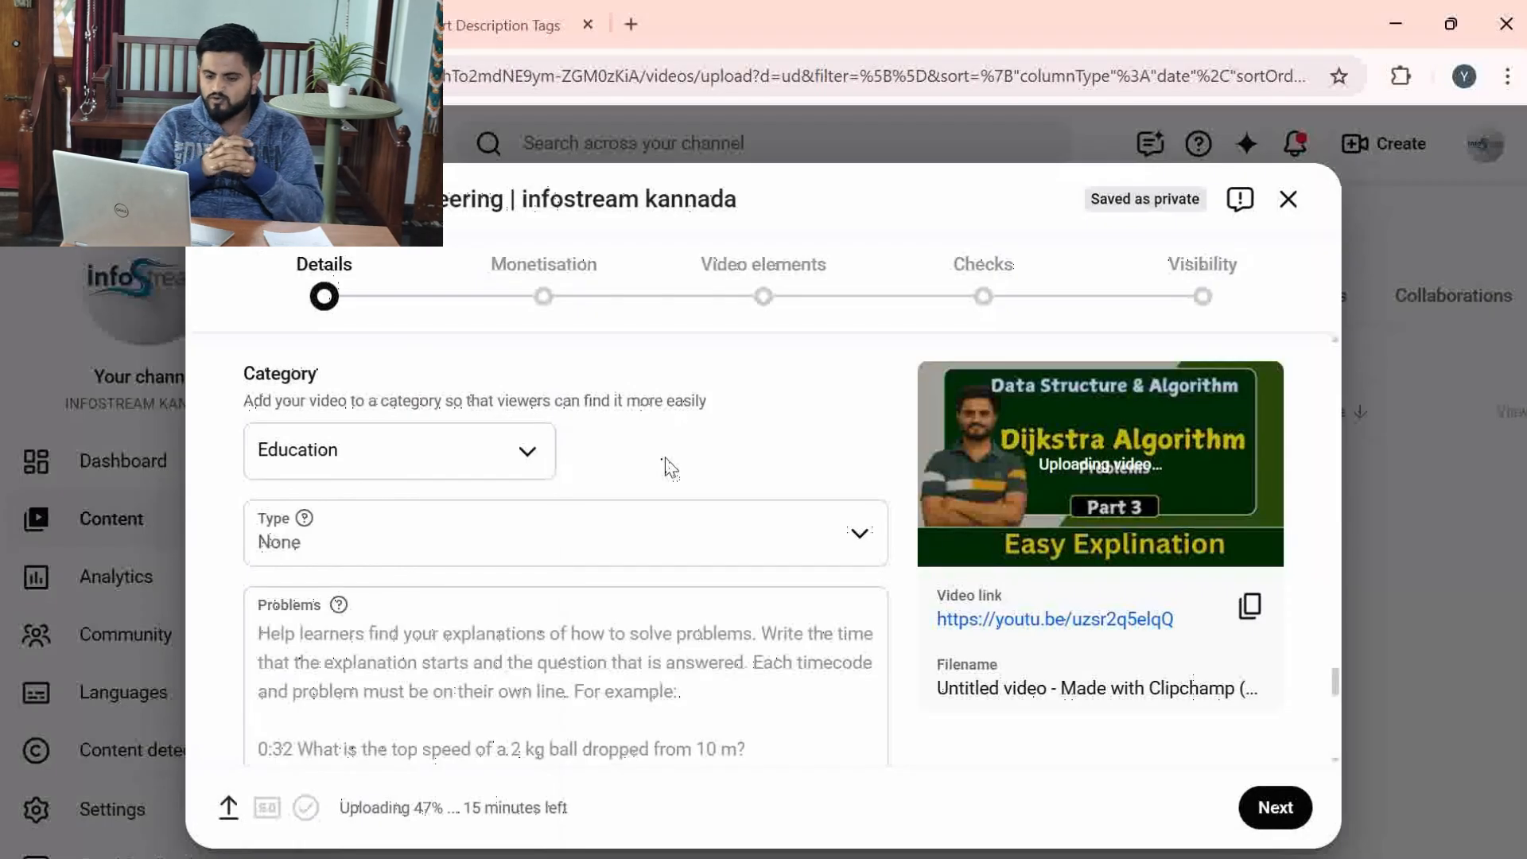
# - Try setting the video's comments to Off and return them to On
pyautogui.scroll(-10, 668, 462)
pyautogui.scroll(2, 667, 462)
pyautogui.scroll(-2, 667, 469)
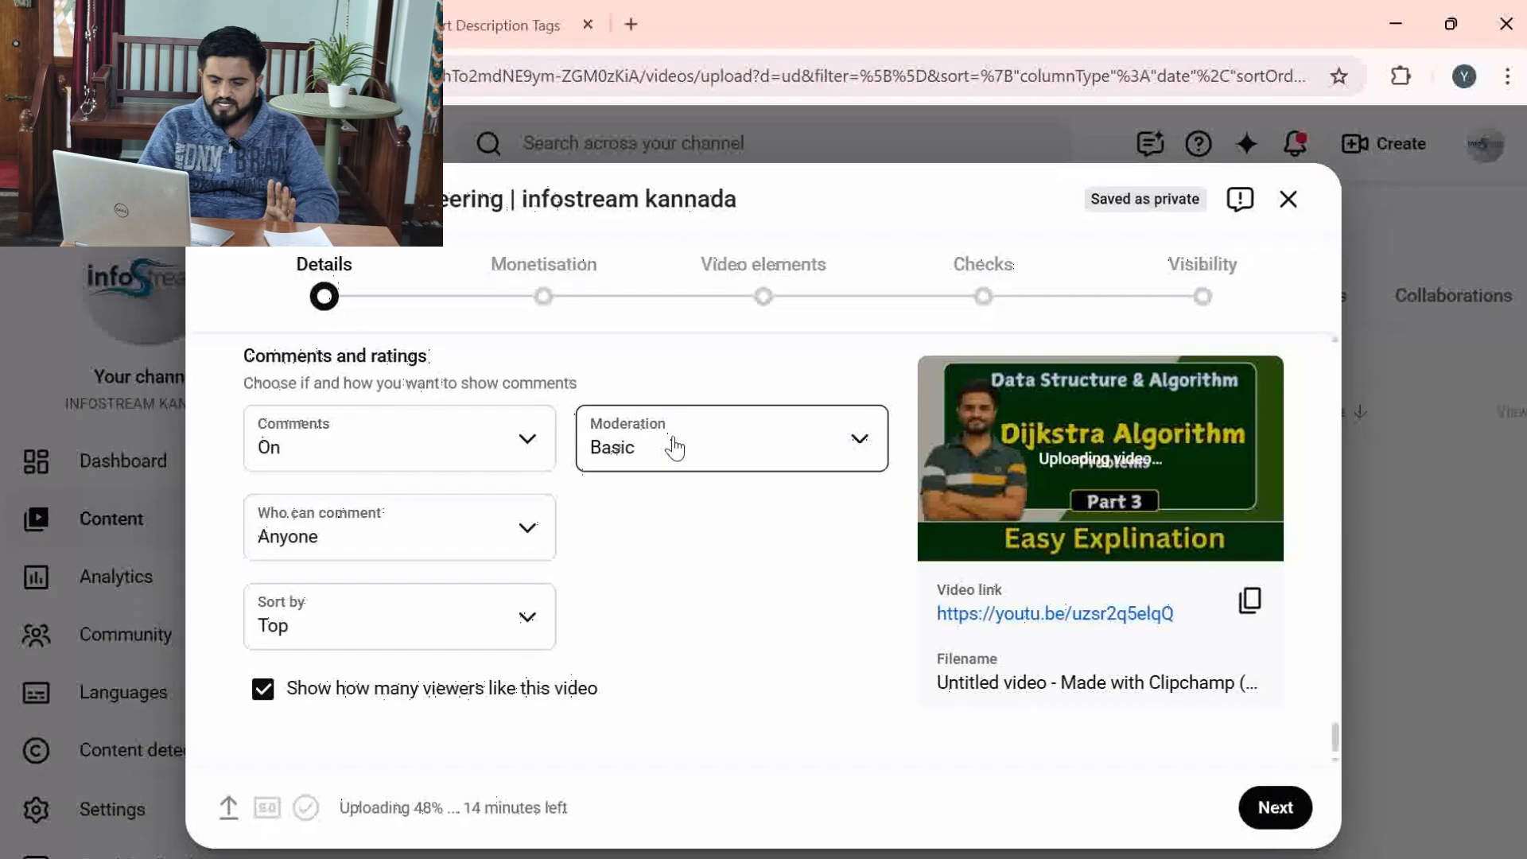
pyautogui.click(360, 549)
pyautogui.click(372, 449)
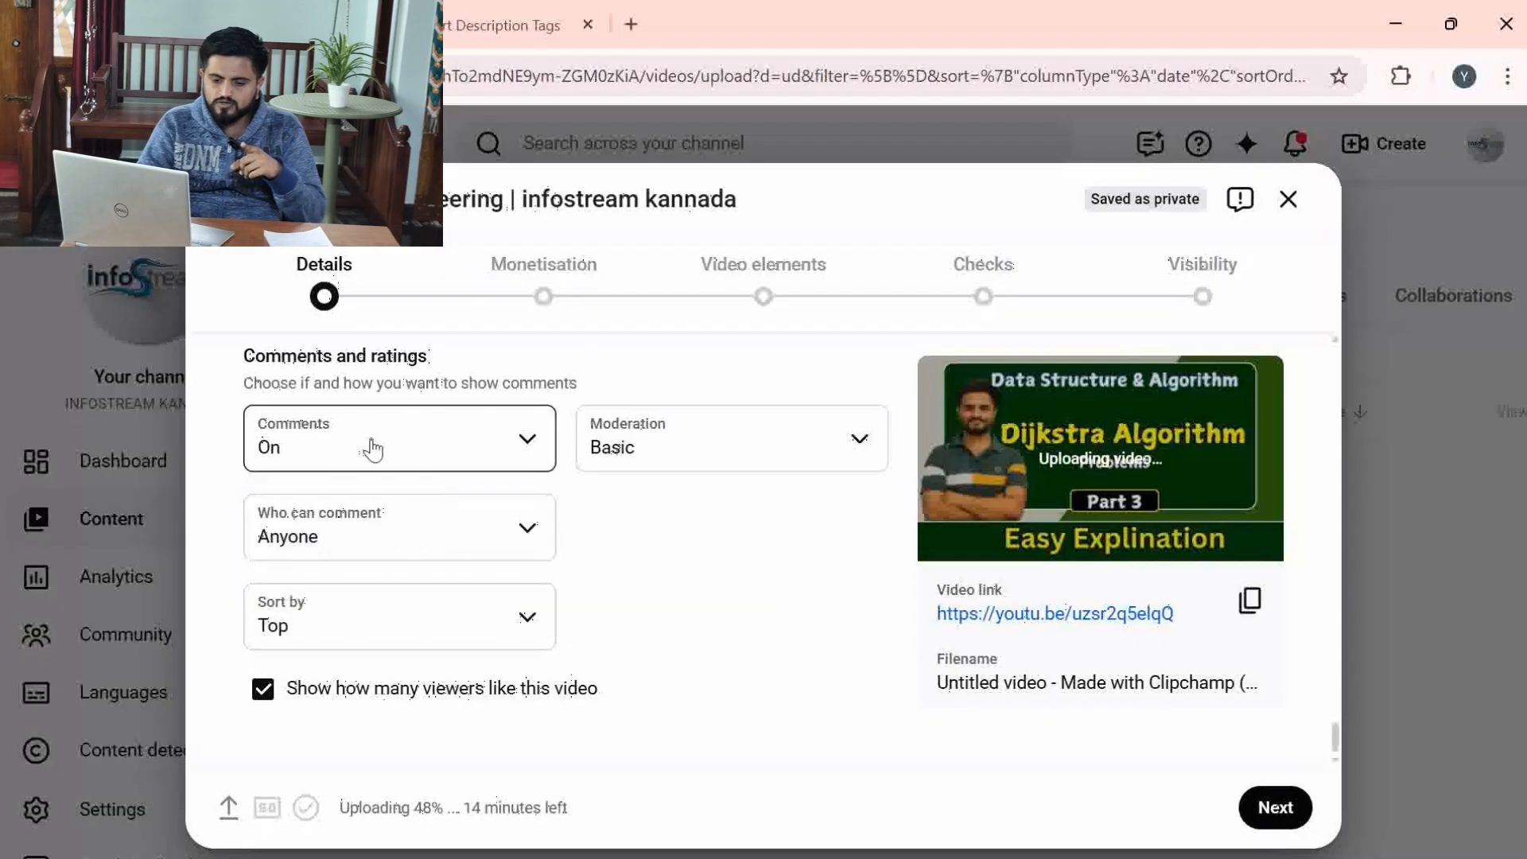
pyautogui.click(371, 447)
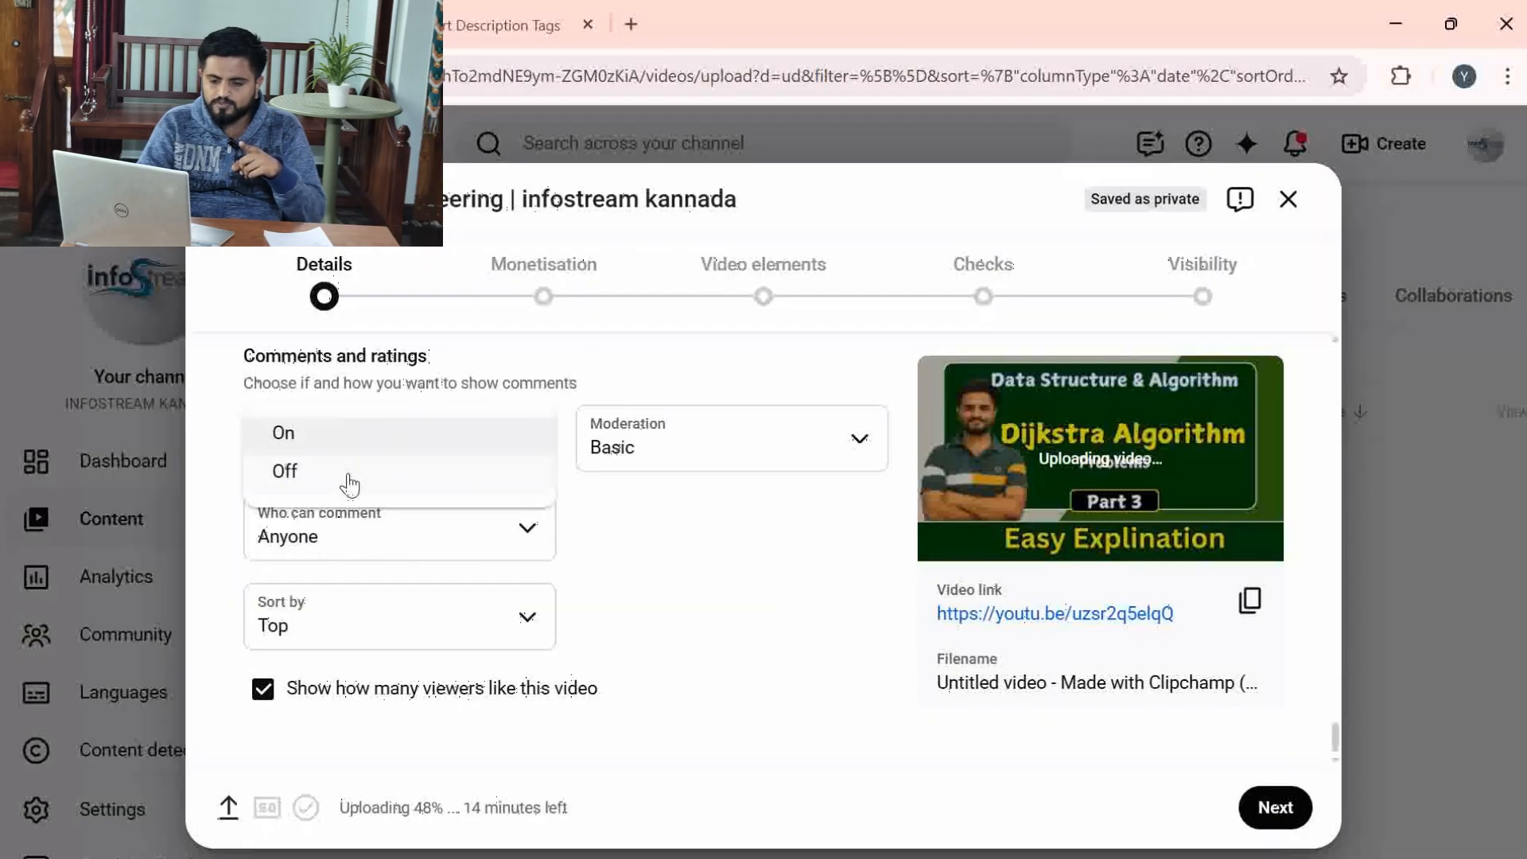
pyautogui.click(352, 479)
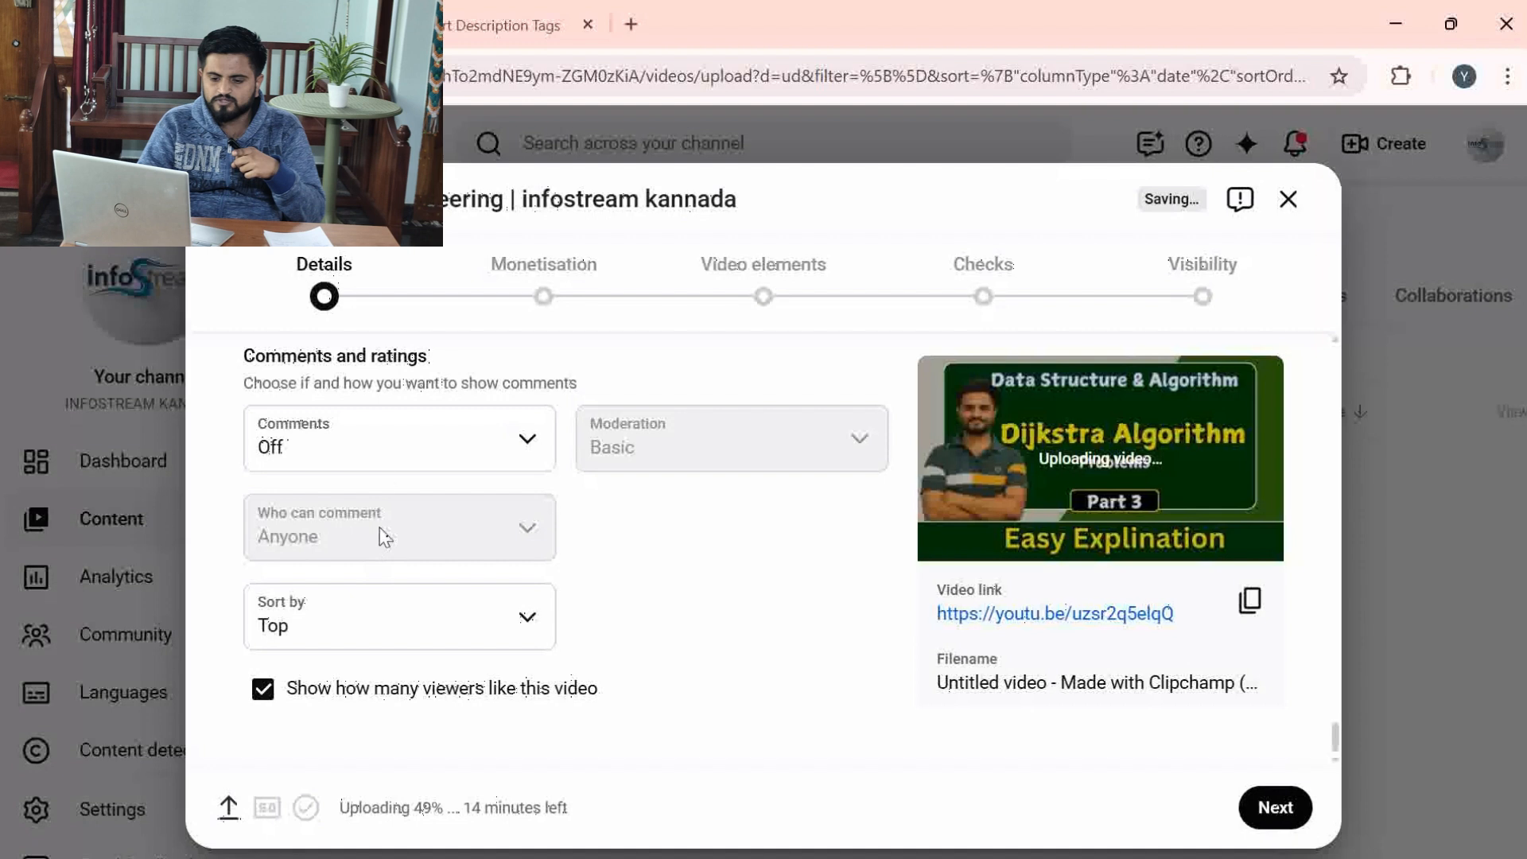
pyautogui.click(382, 452)
pyautogui.click(335, 443)
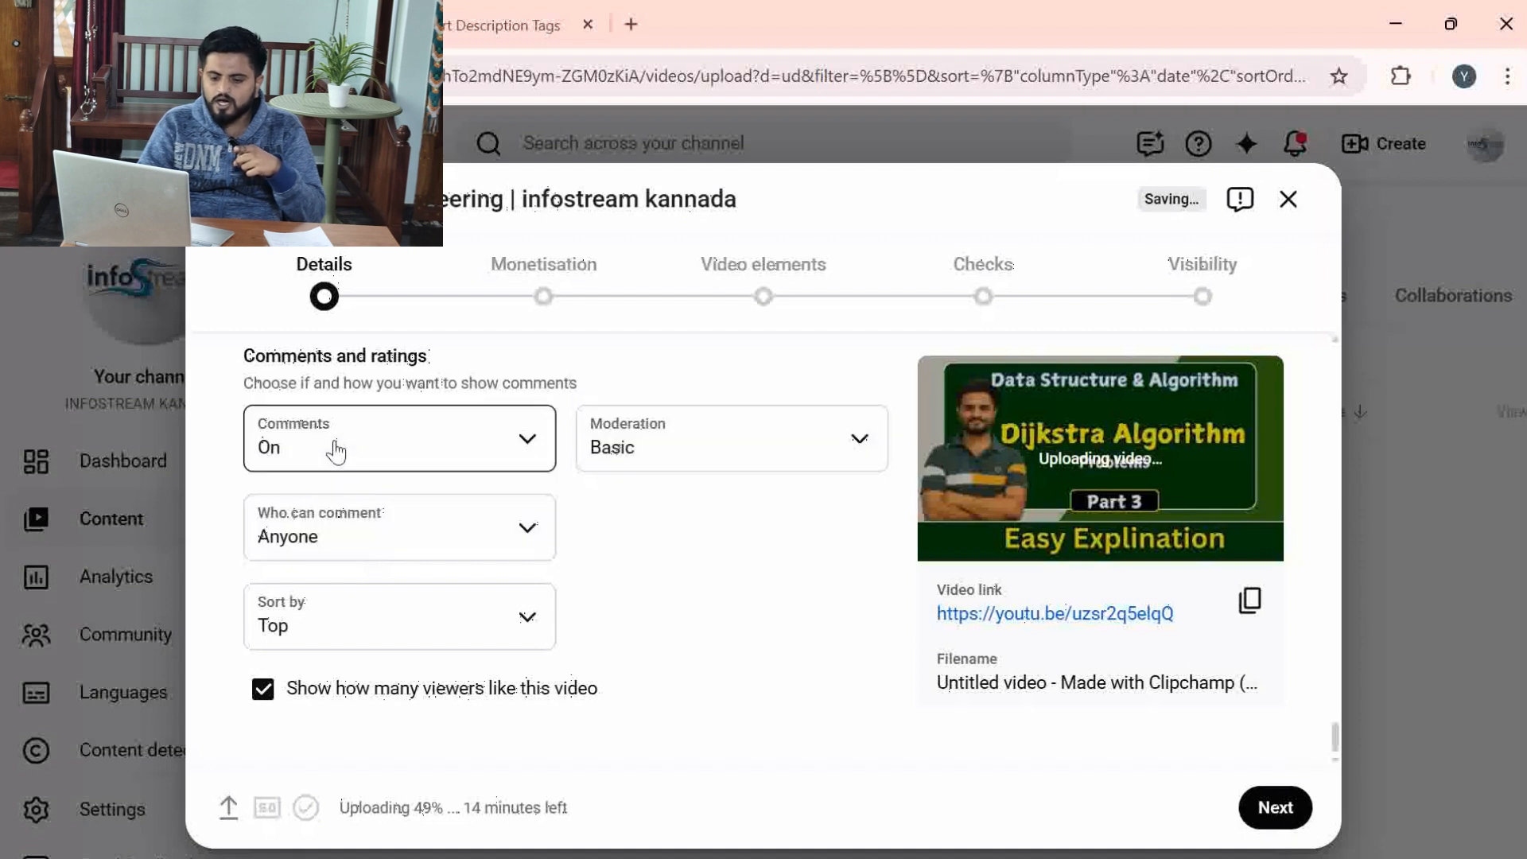
# - Check the options for who can comment and continue to the Monetisation stage of the upload
pyautogui.click(393, 535)
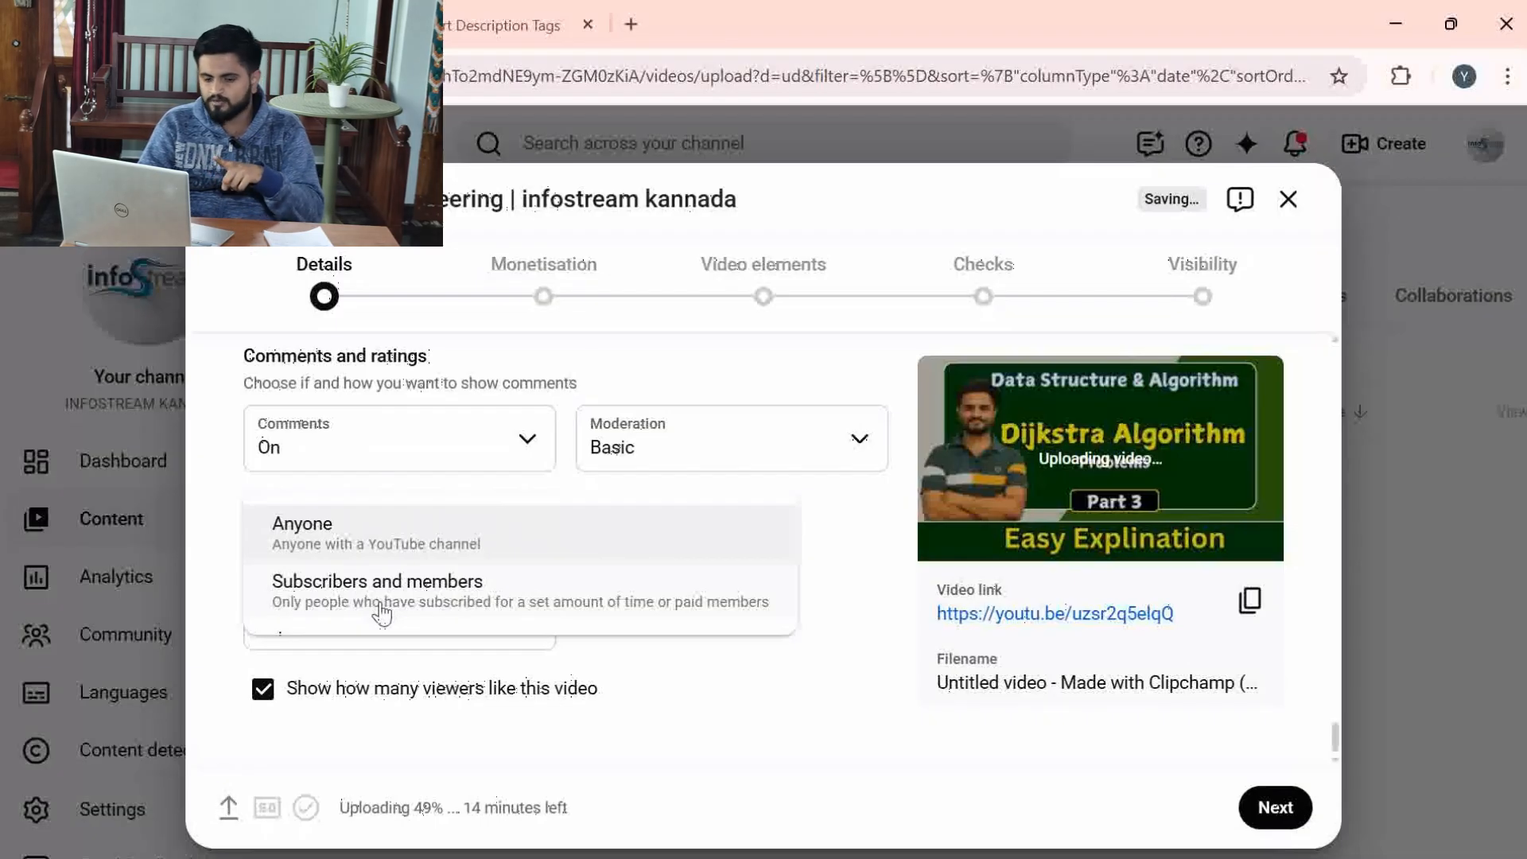
pyautogui.click(839, 603)
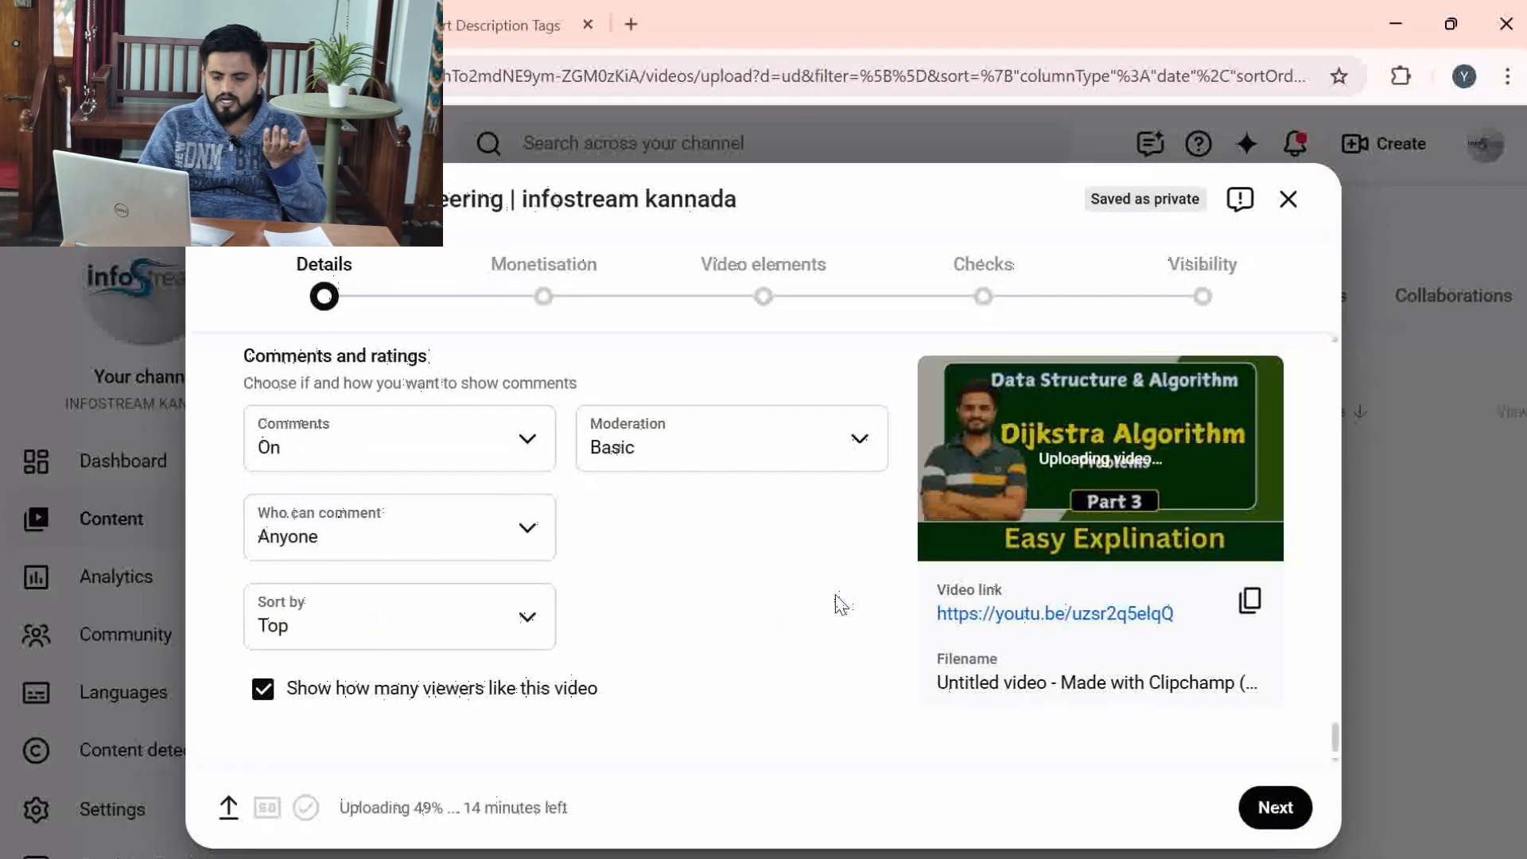
pyautogui.scroll(5, 518, 613)
pyautogui.scroll(-5, 518, 595)
pyautogui.click(1257, 806)
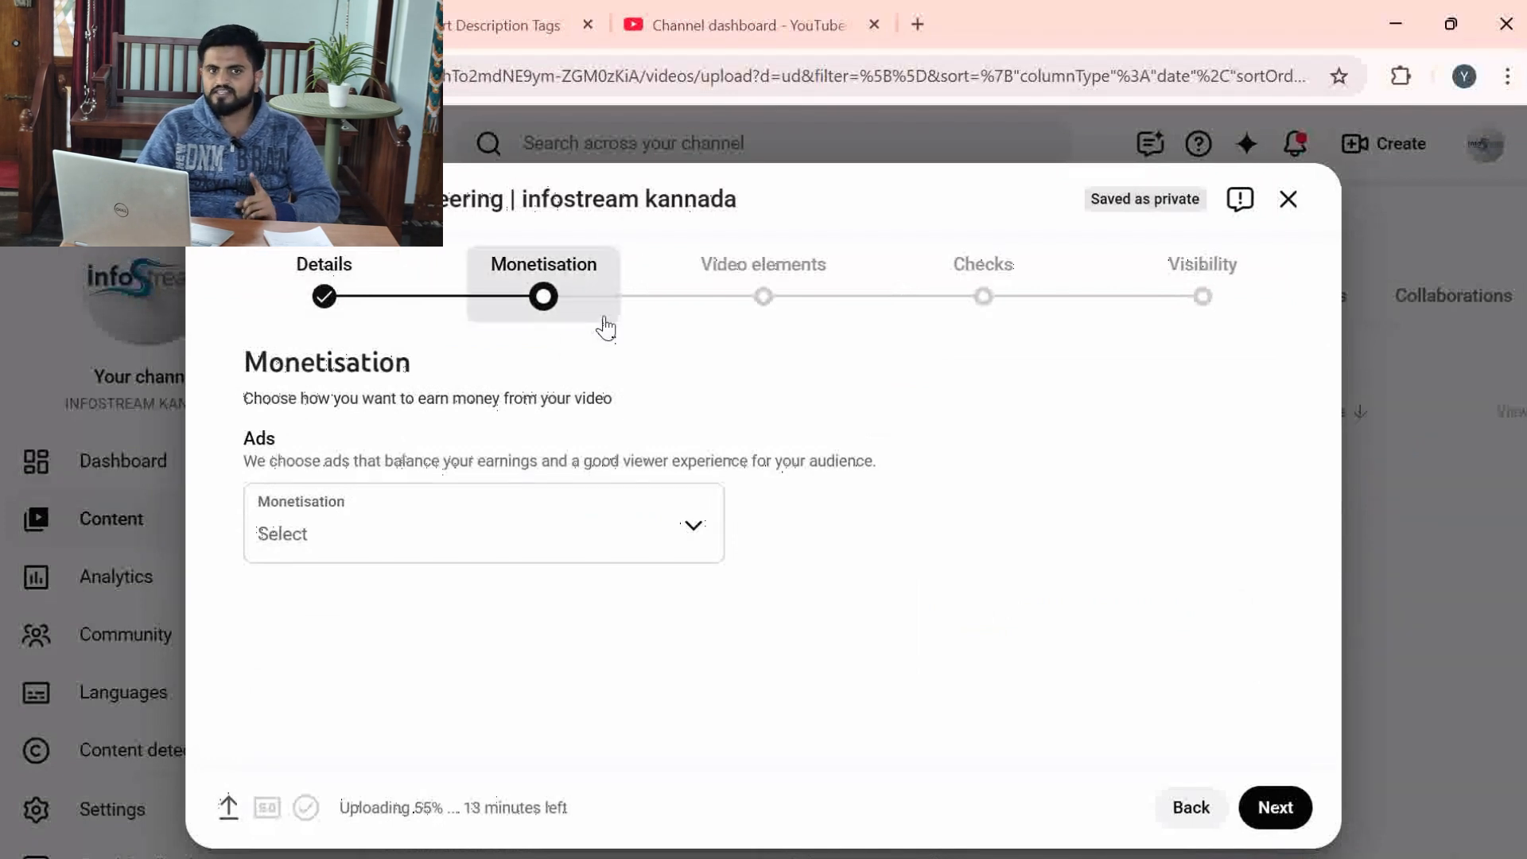
# - Switch to the other channel's upload, go past Video elements and Initial check, and publish the insertion sort video with Public visibility
pyautogui.click(712, 24)
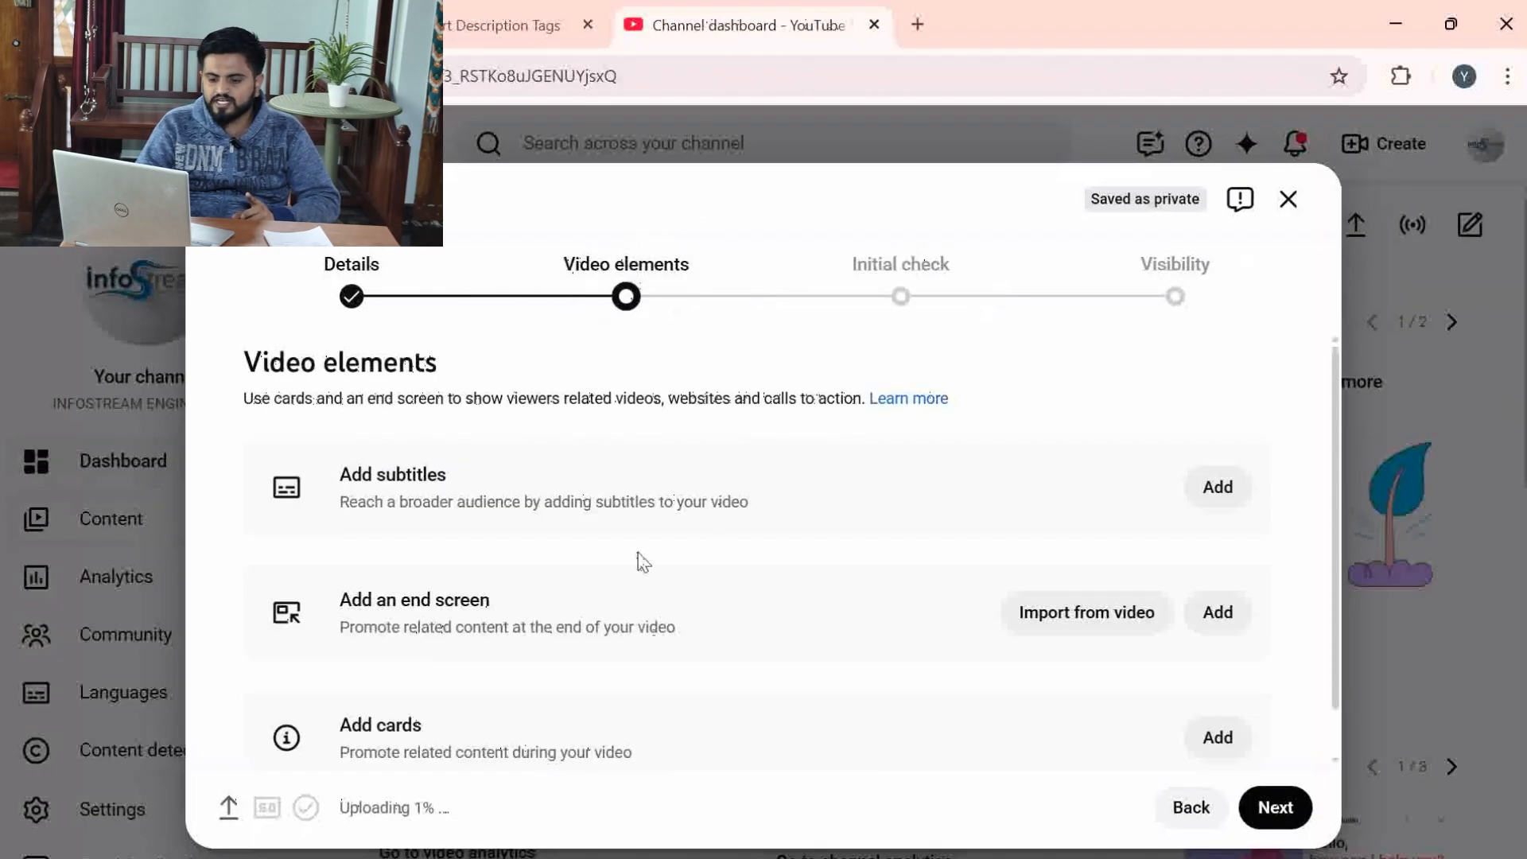
pyautogui.scroll(-1, 644, 565)
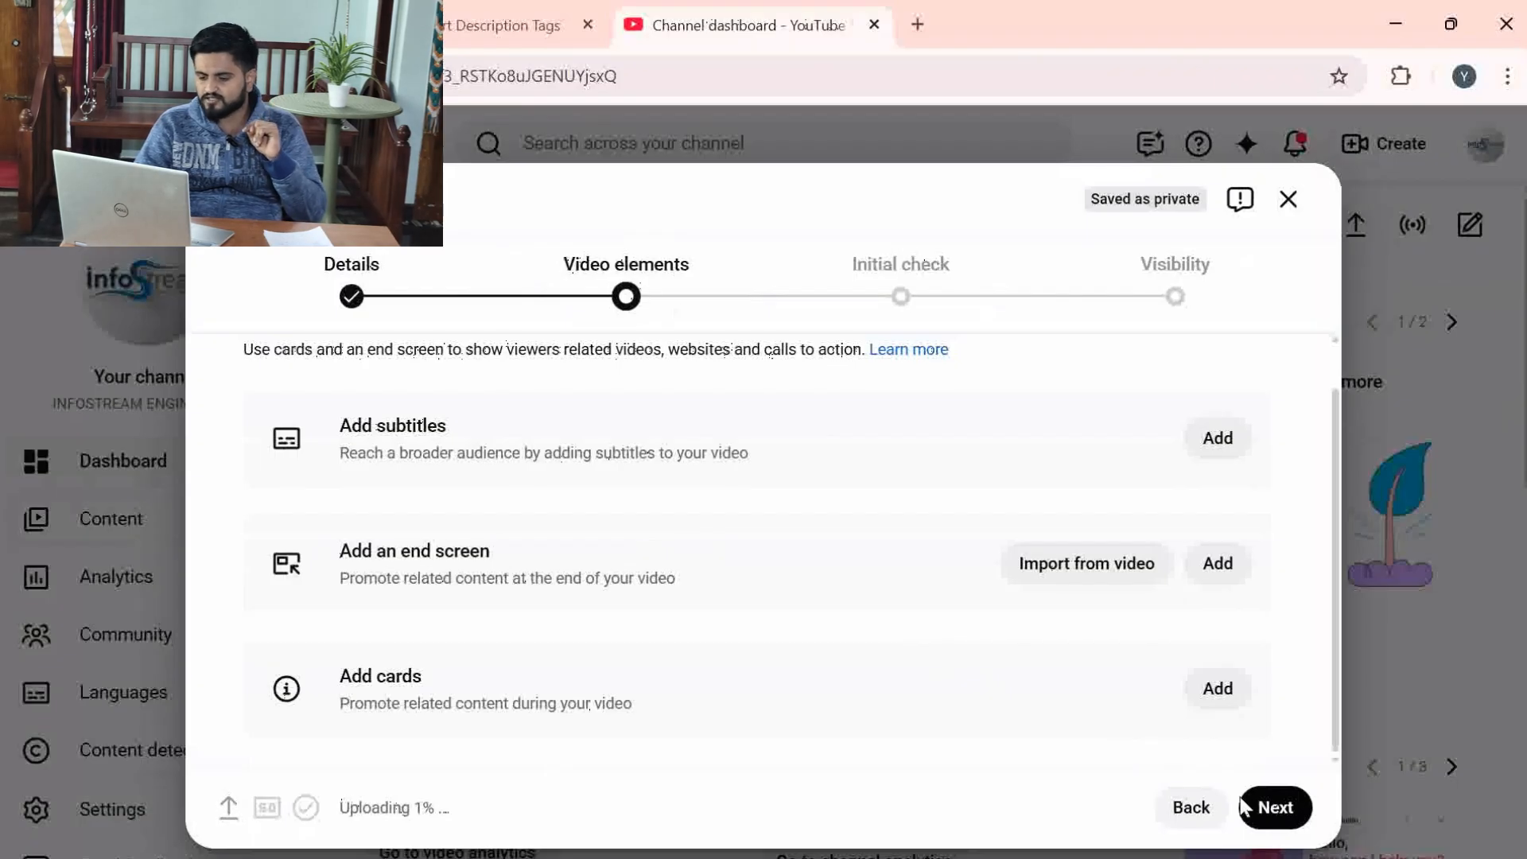
pyautogui.click(1270, 819)
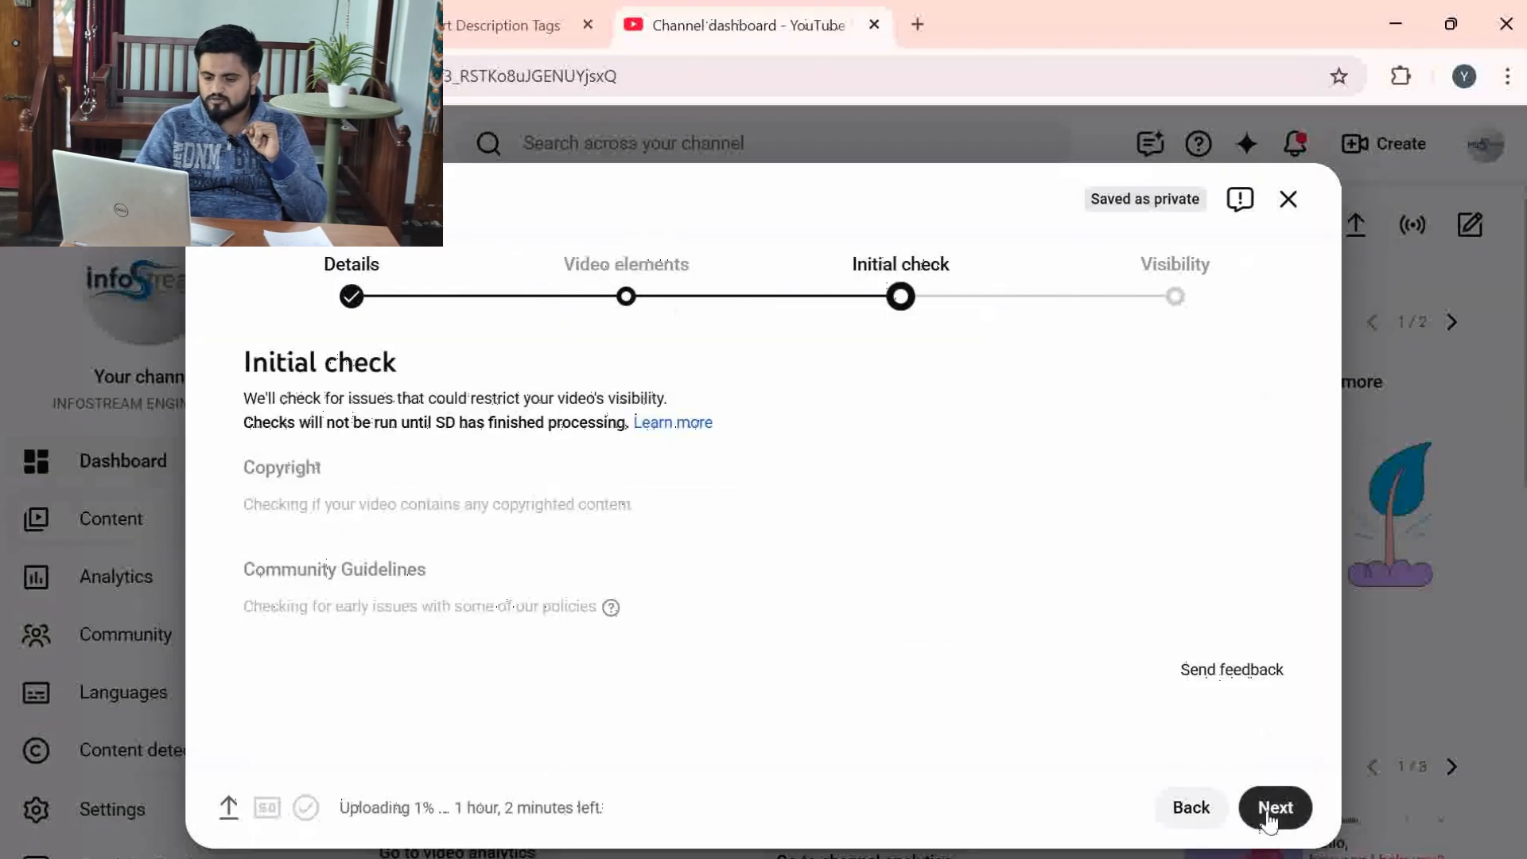
pyautogui.click(1270, 819)
pyautogui.scroll(-2, 705, 602)
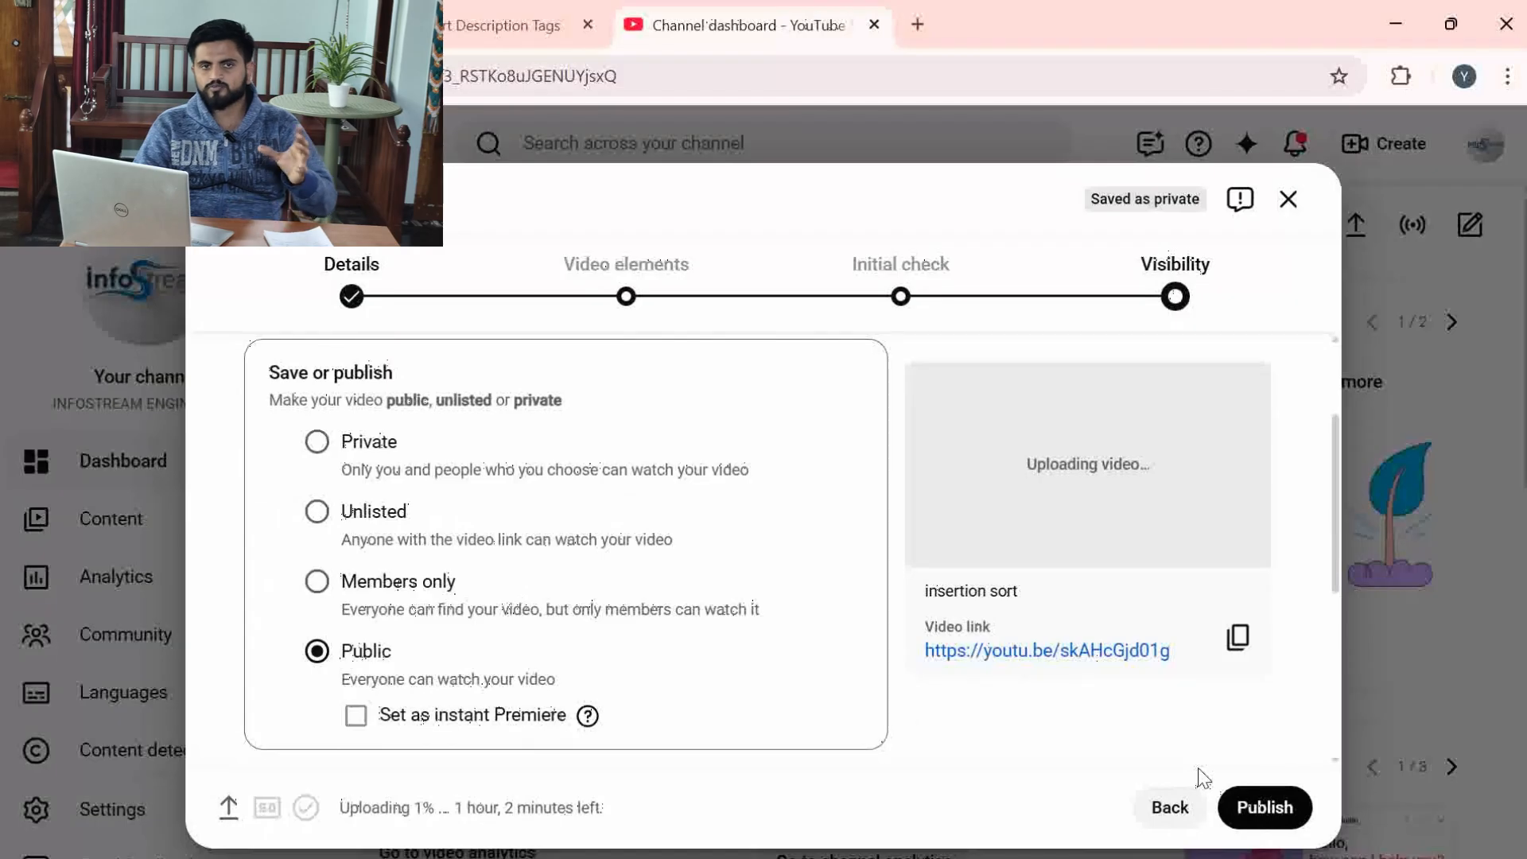
pyautogui.click(1264, 808)
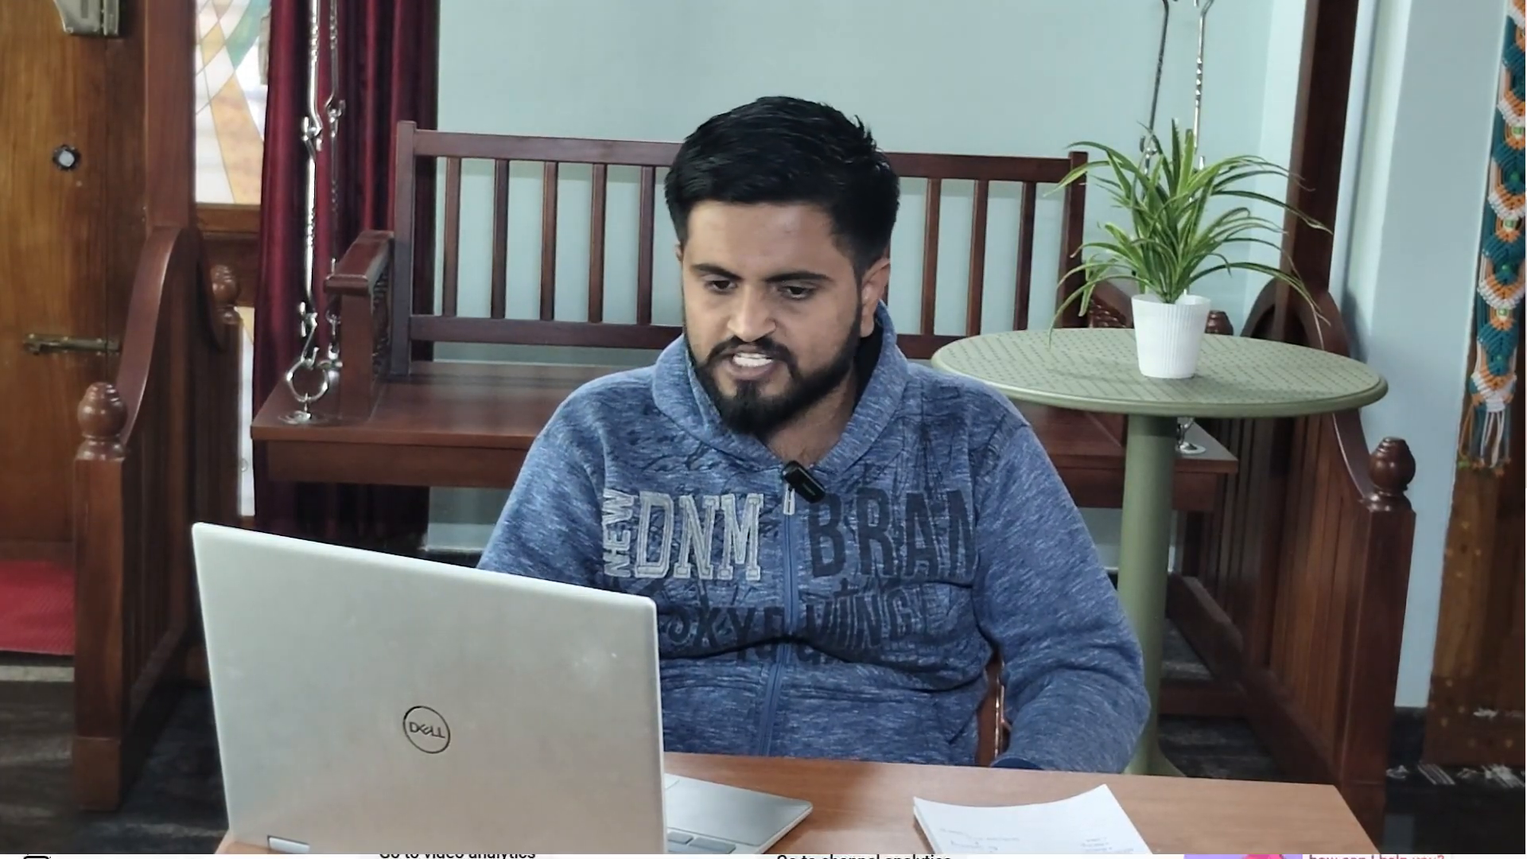
# - Open the channel's video list and check the visibility status of the insertion sort upload
pyautogui.click(140, 532)
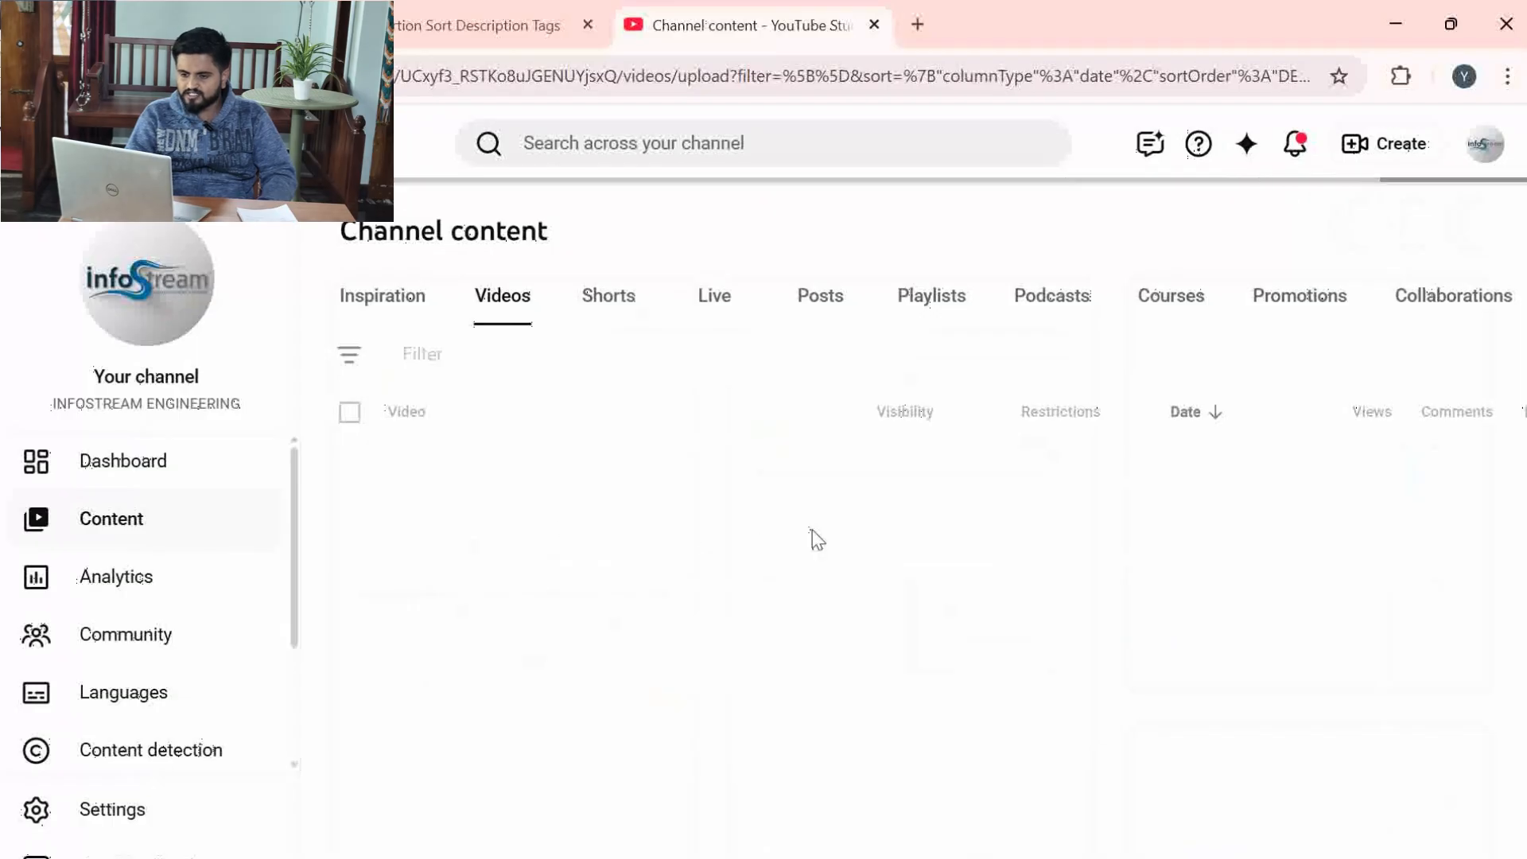
pyautogui.moveTo(901, 500)
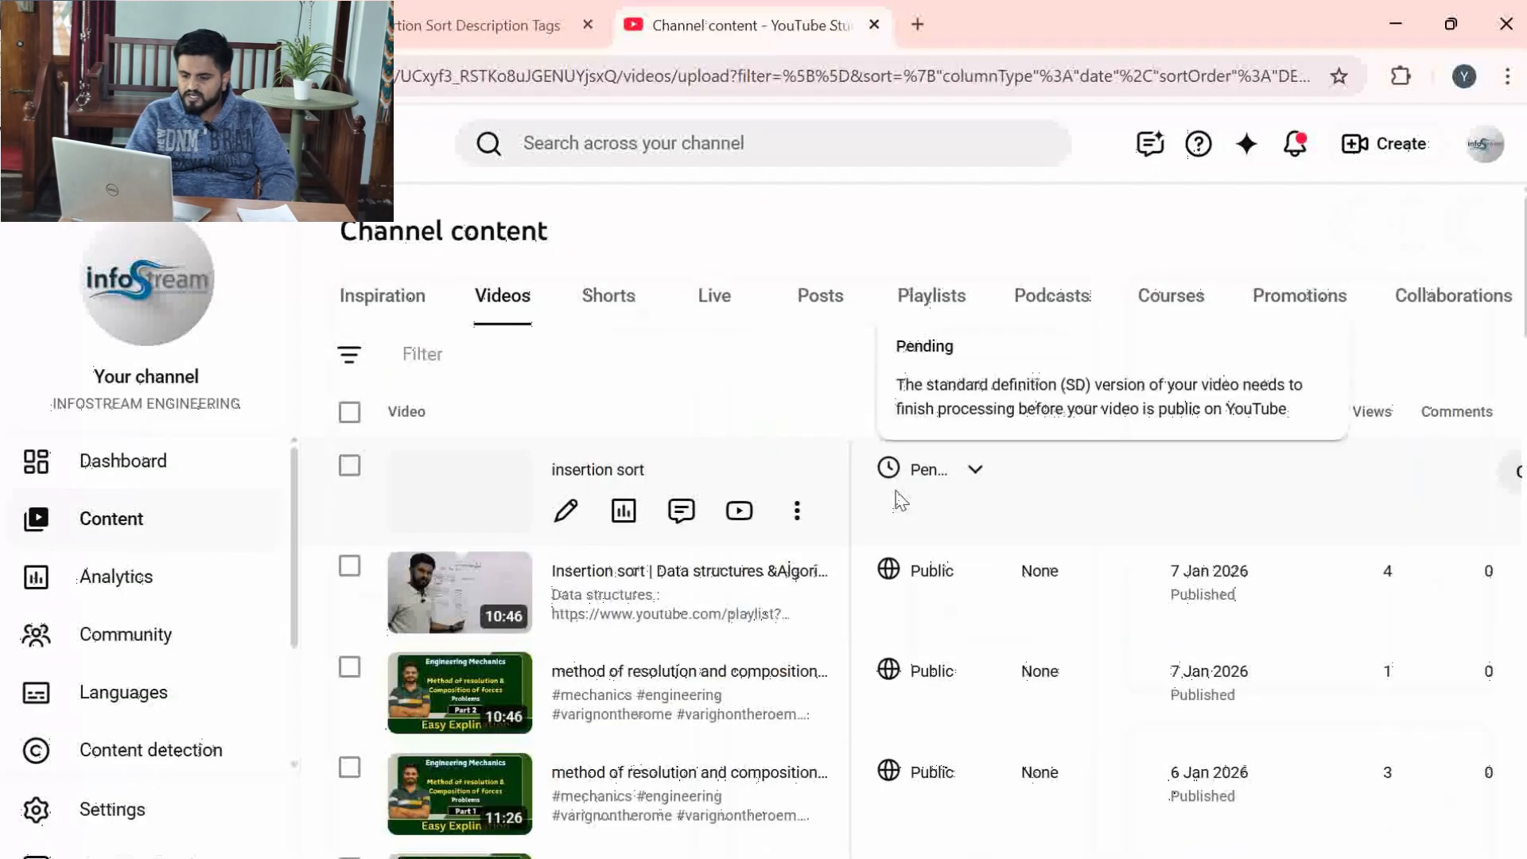
pyautogui.hscroll(-2, 1087, 518)
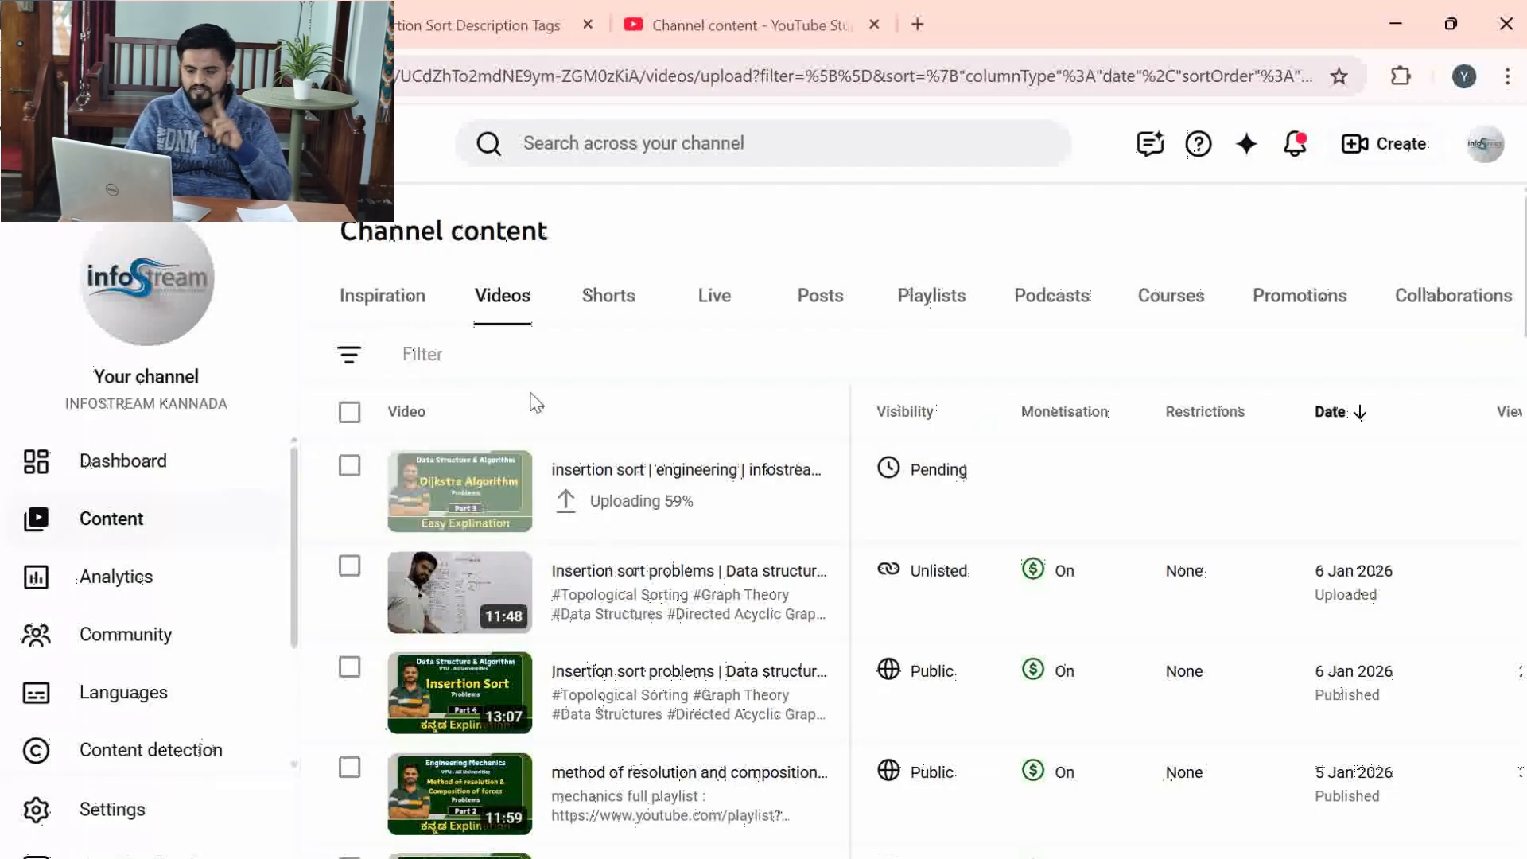
# - Examine the visibility options of the uploading insertion sort video on the Infostream Kannada channel and close them
pyautogui.moveTo(980, 486)
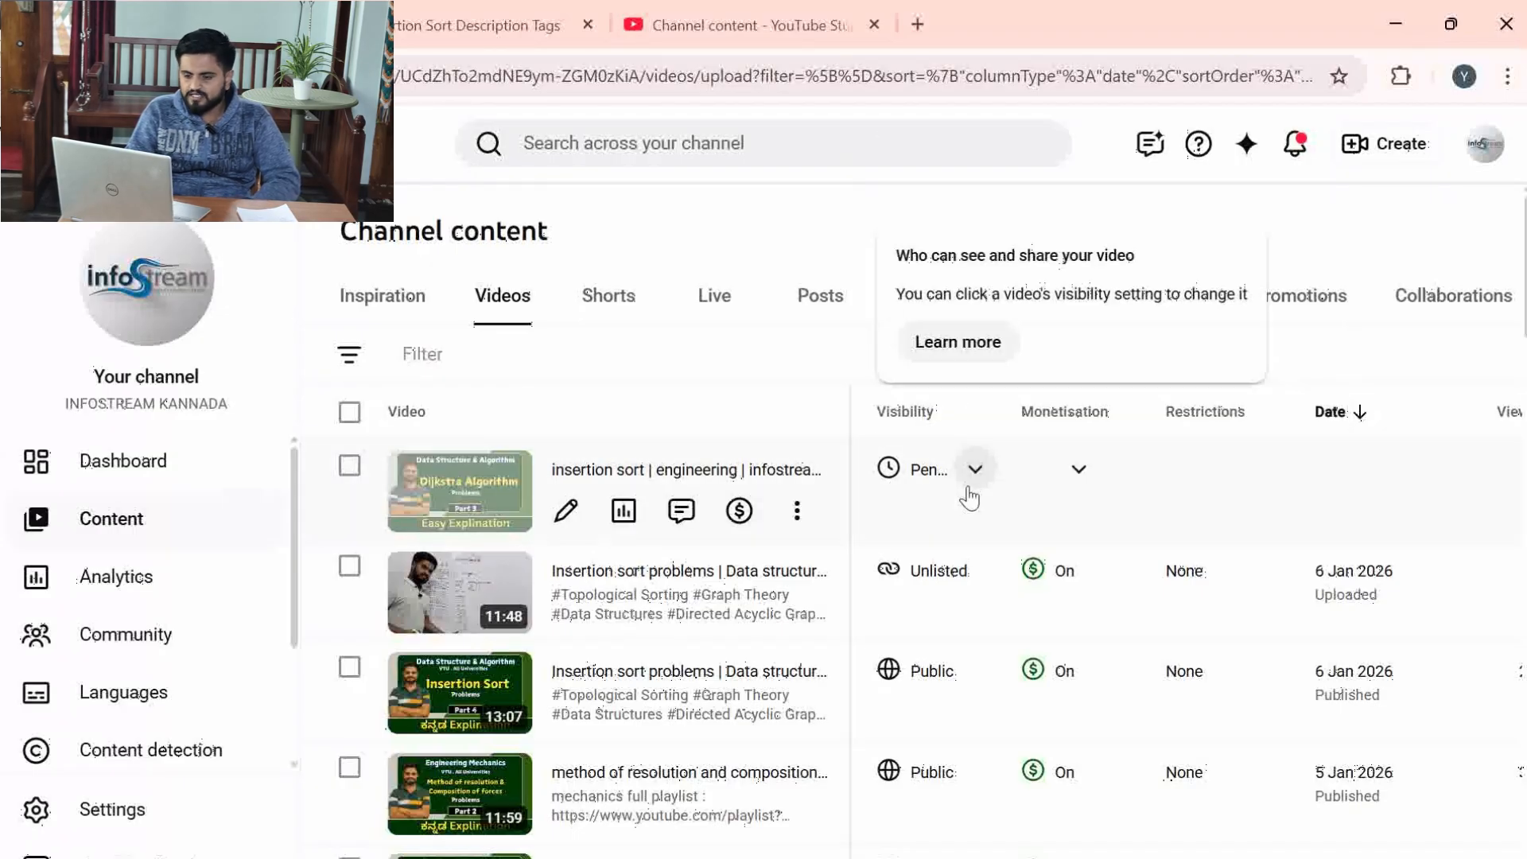
pyautogui.click(977, 472)
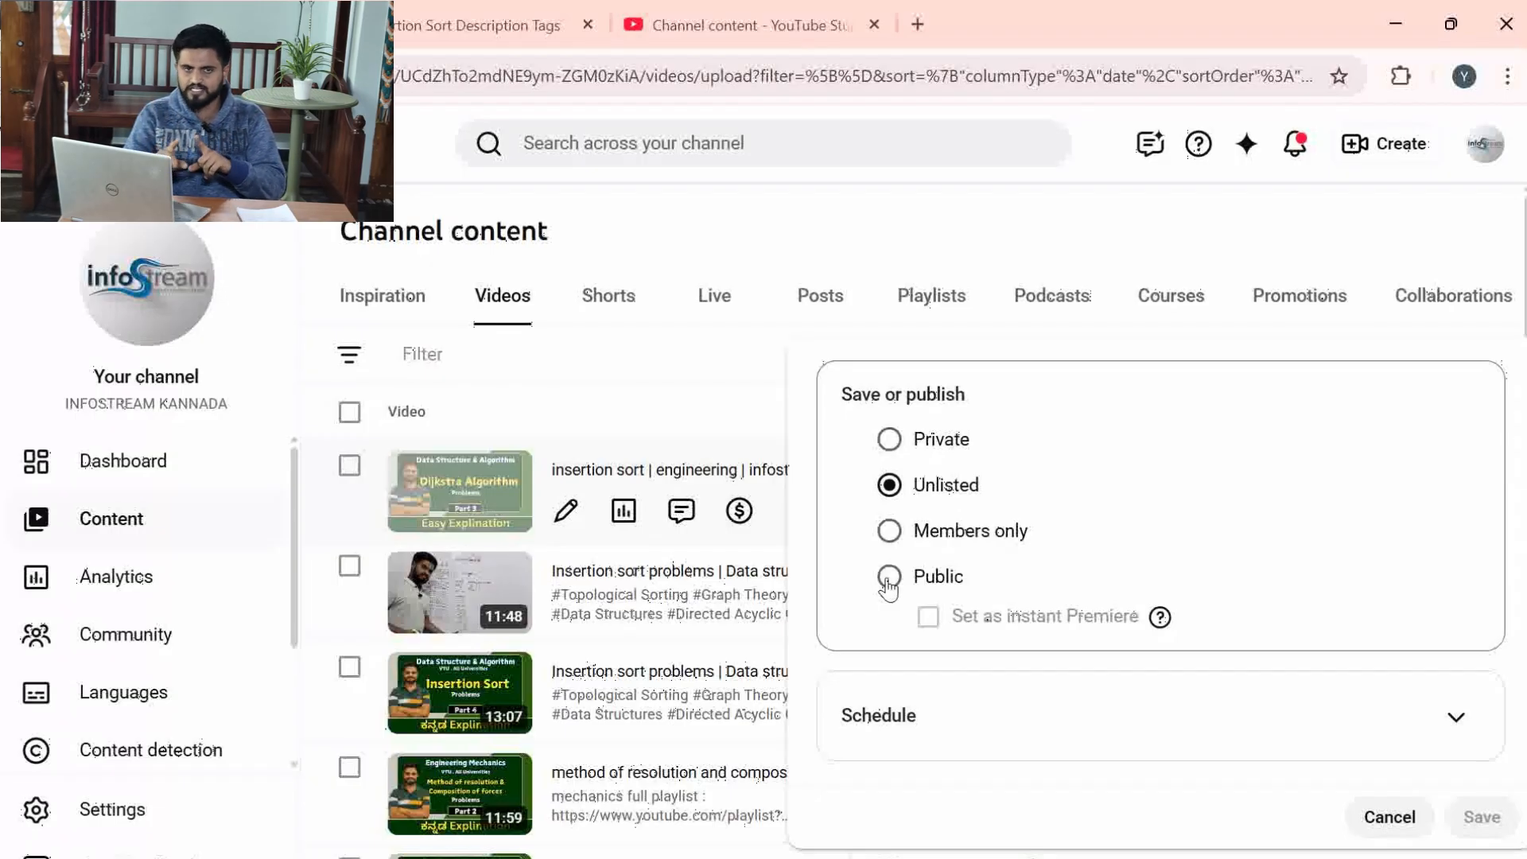
pyautogui.click(747, 353)
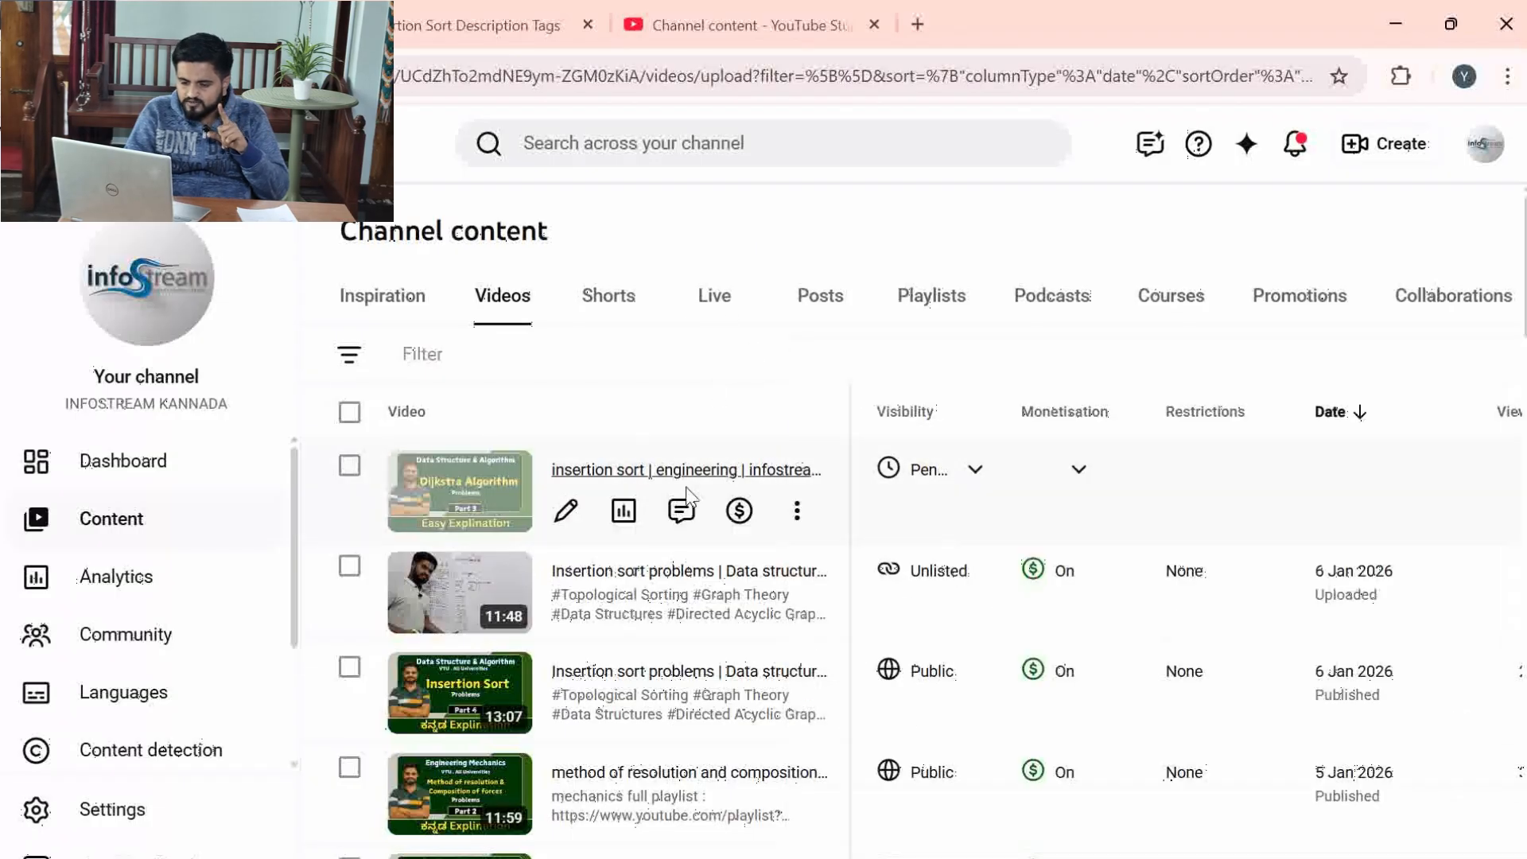
# - Open the scheduling options of the uploading insertion sort video and set its private-to-public date to 10 Jan 2026
pyautogui.moveTo(978, 487)
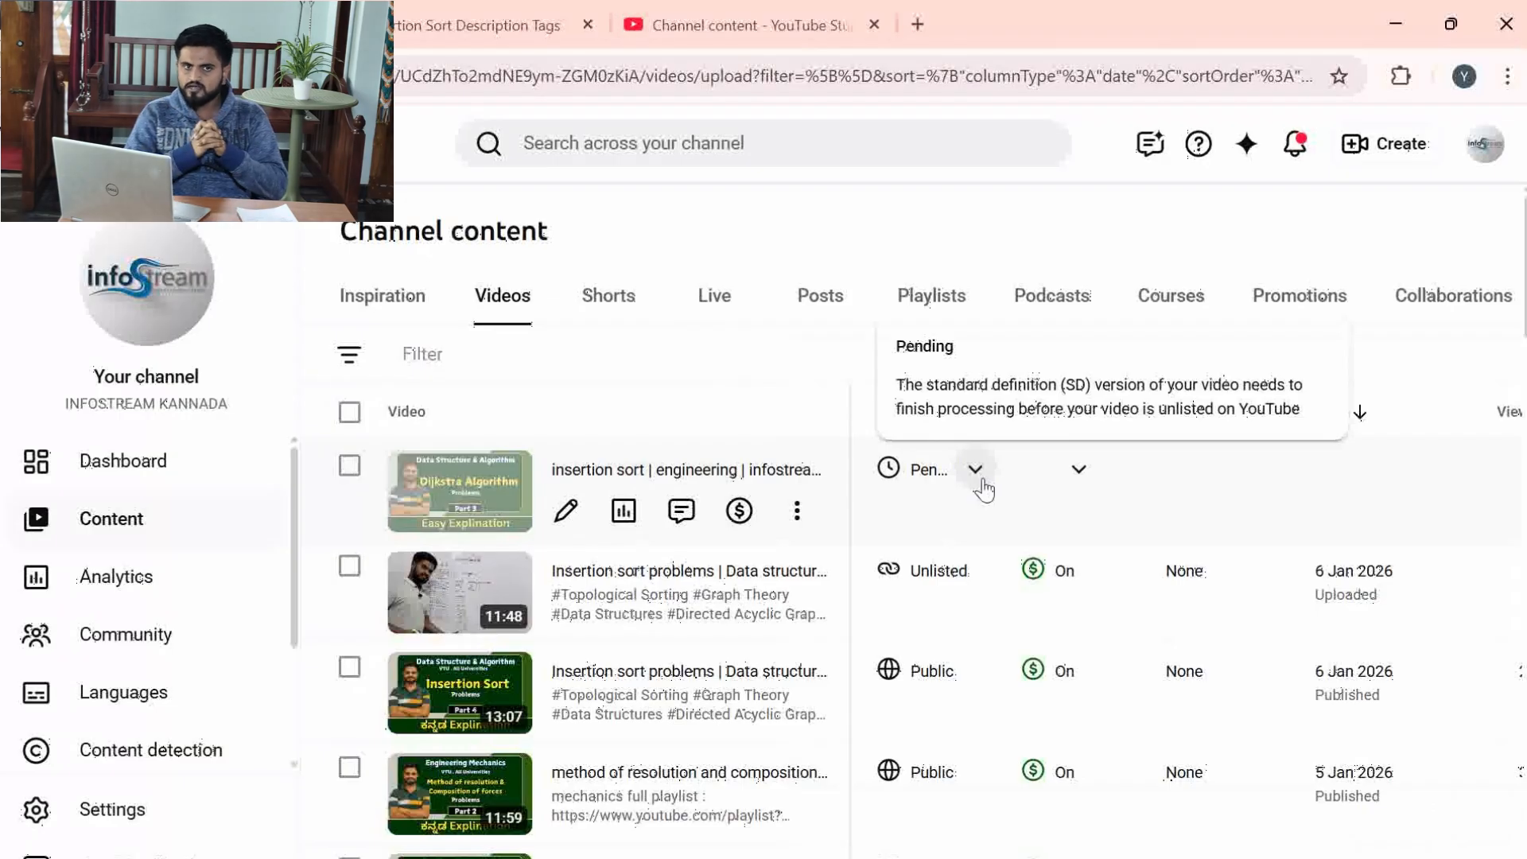
pyautogui.click(978, 474)
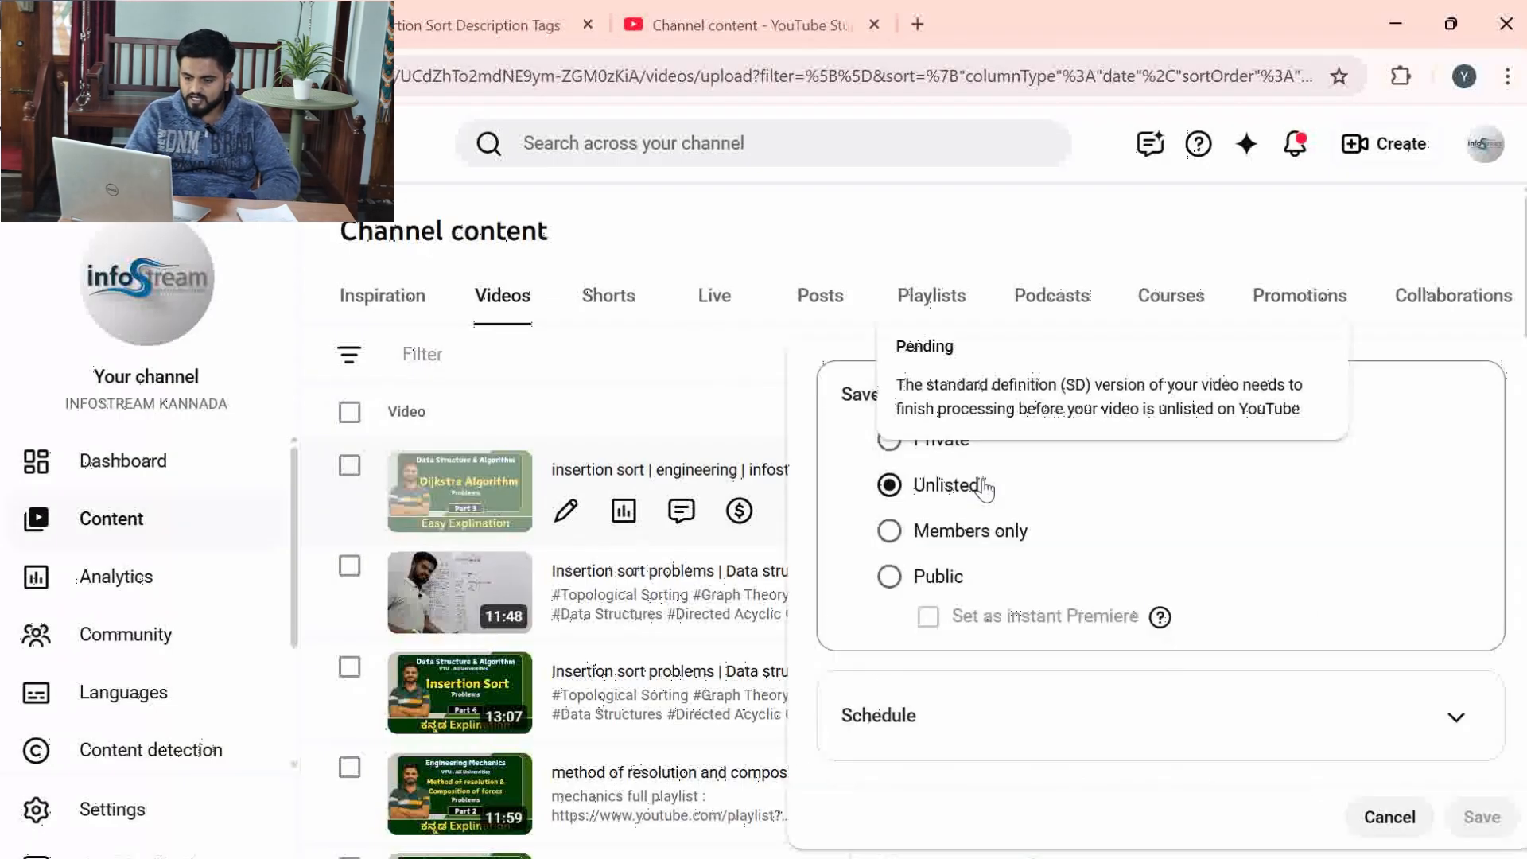
pyautogui.click(1103, 729)
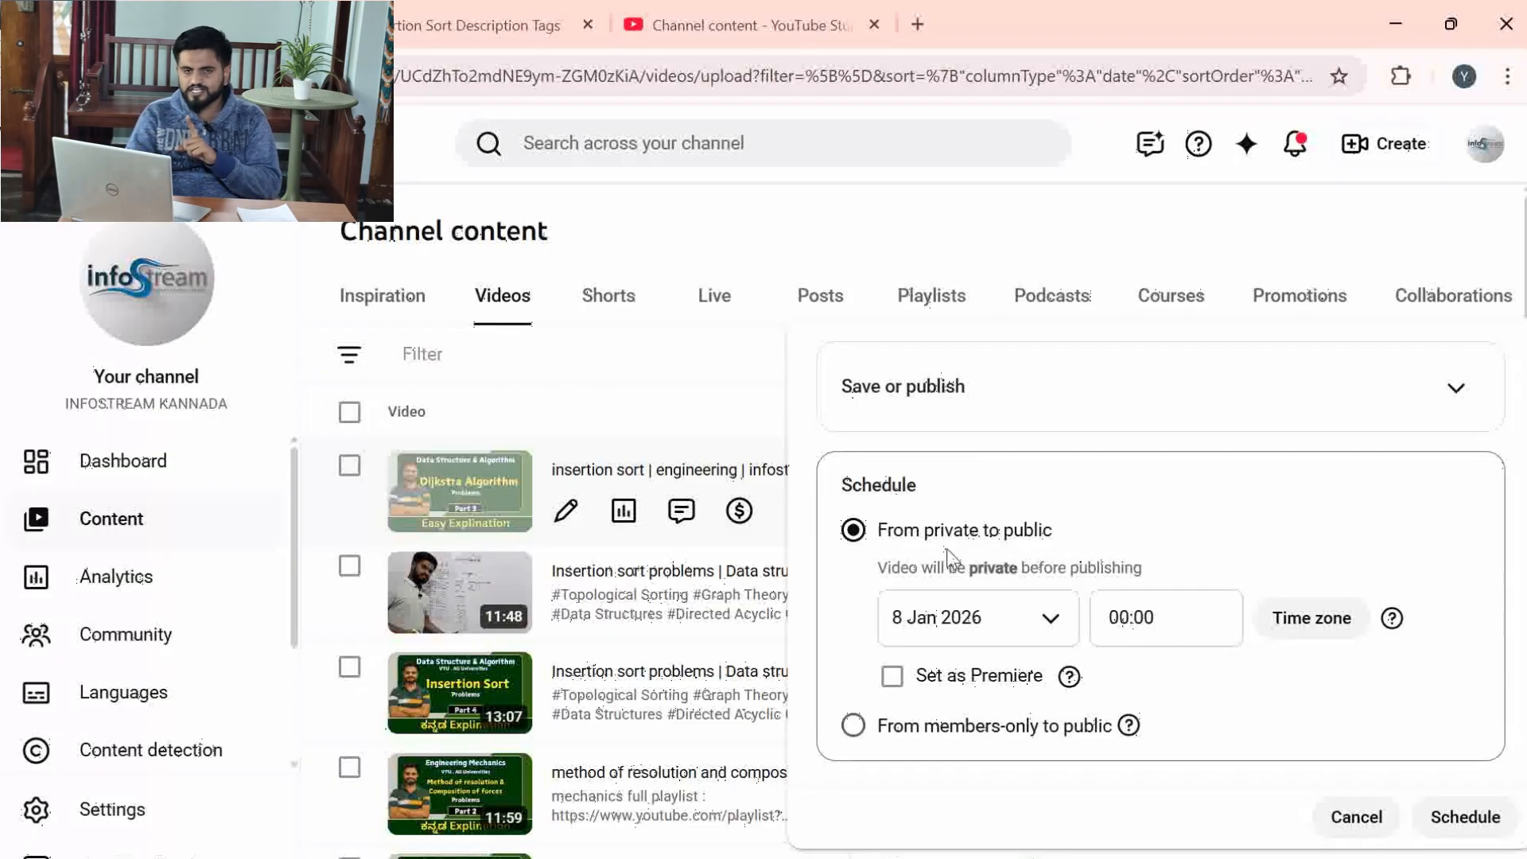
pyautogui.click(1020, 622)
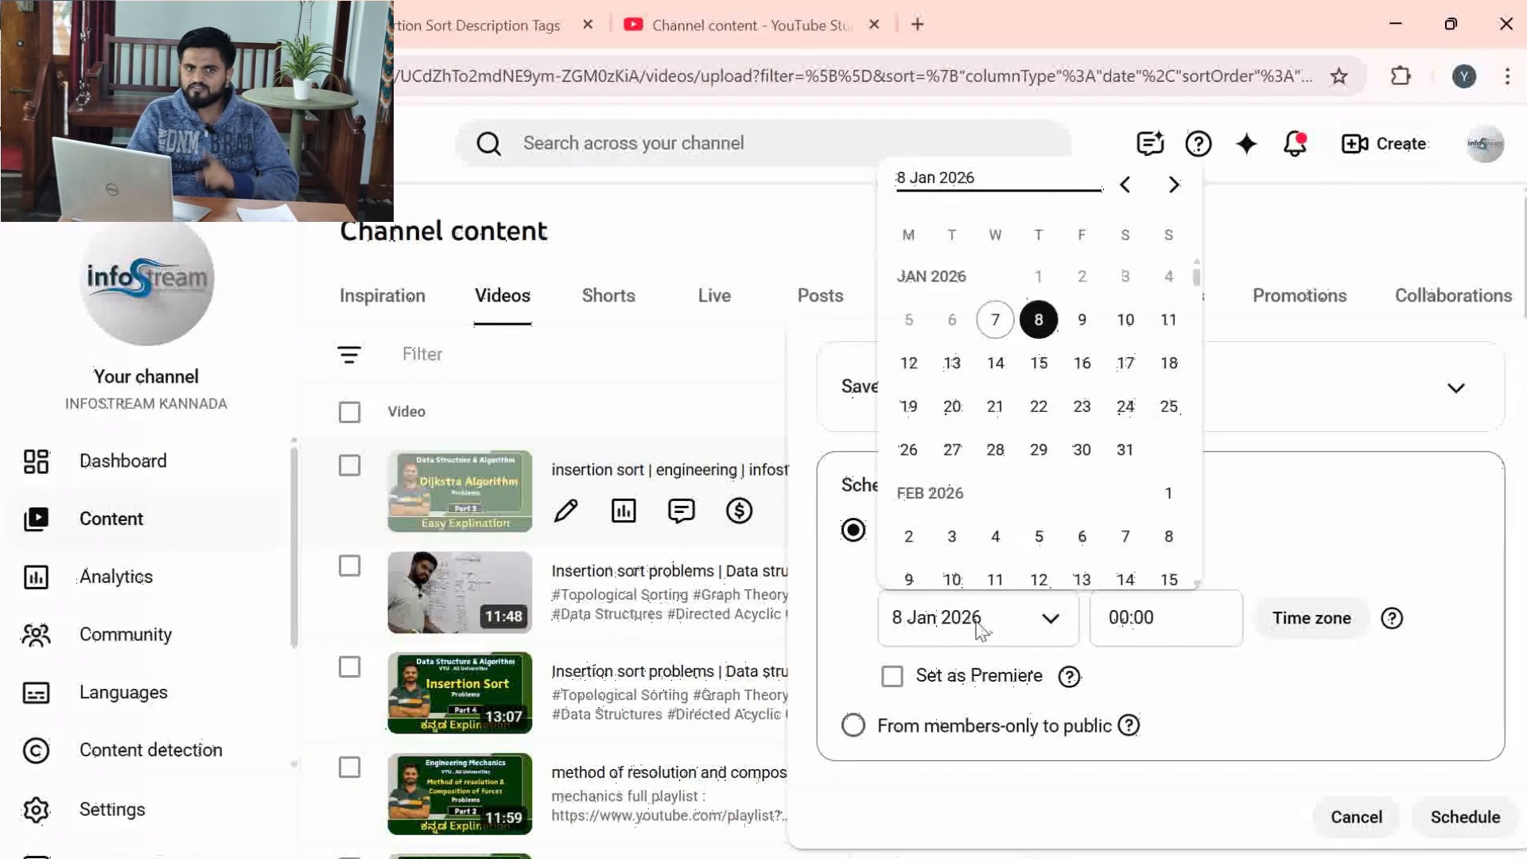
pyautogui.click(1126, 320)
# - Set the publishing time to 06:00 and schedule the video
pyautogui.click(1125, 618)
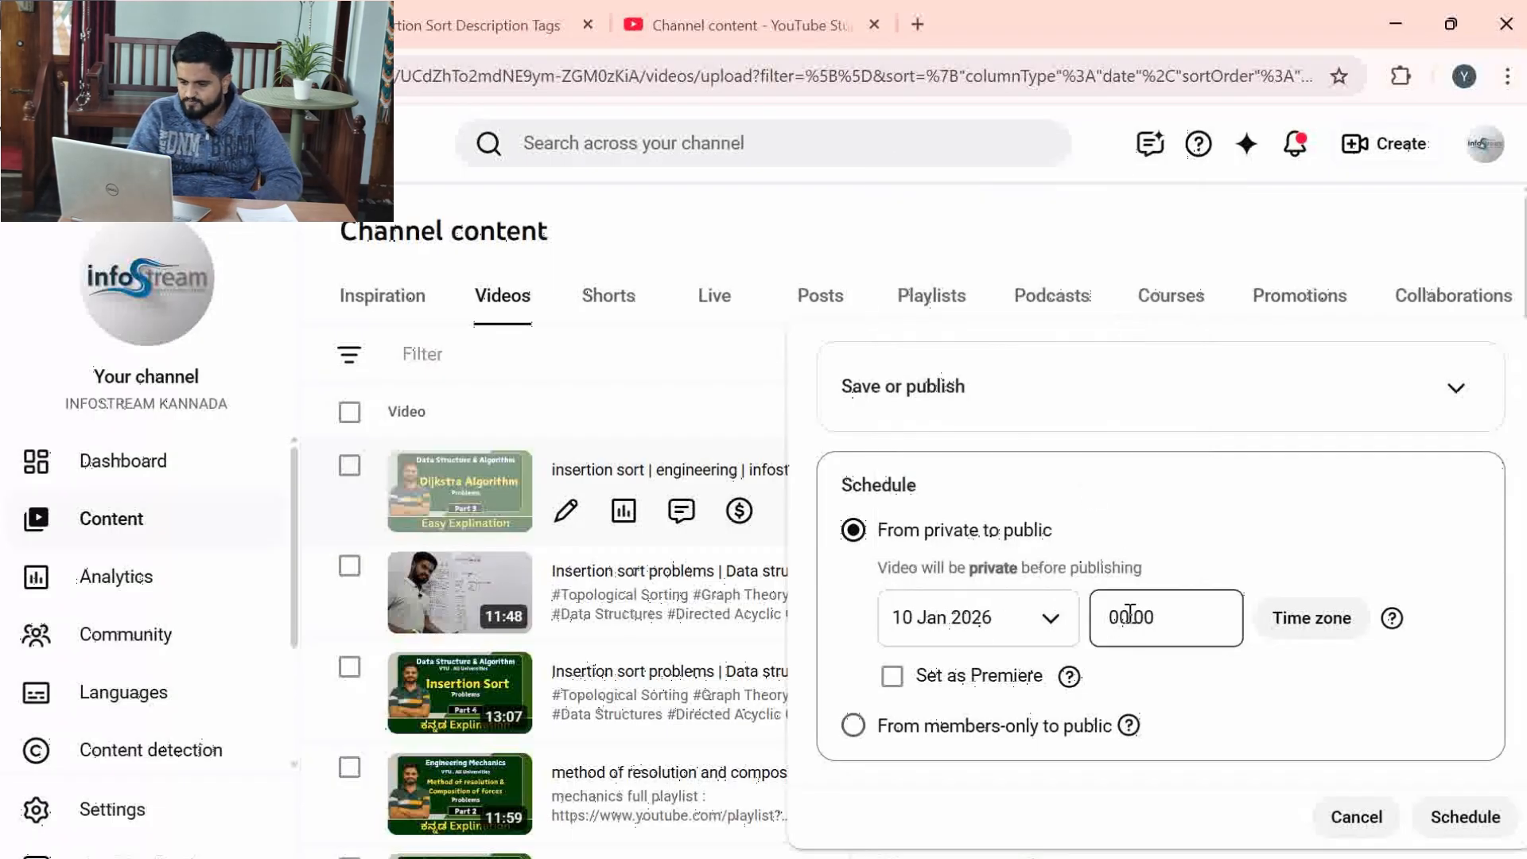
pyautogui.scroll(-3, 1157, 490)
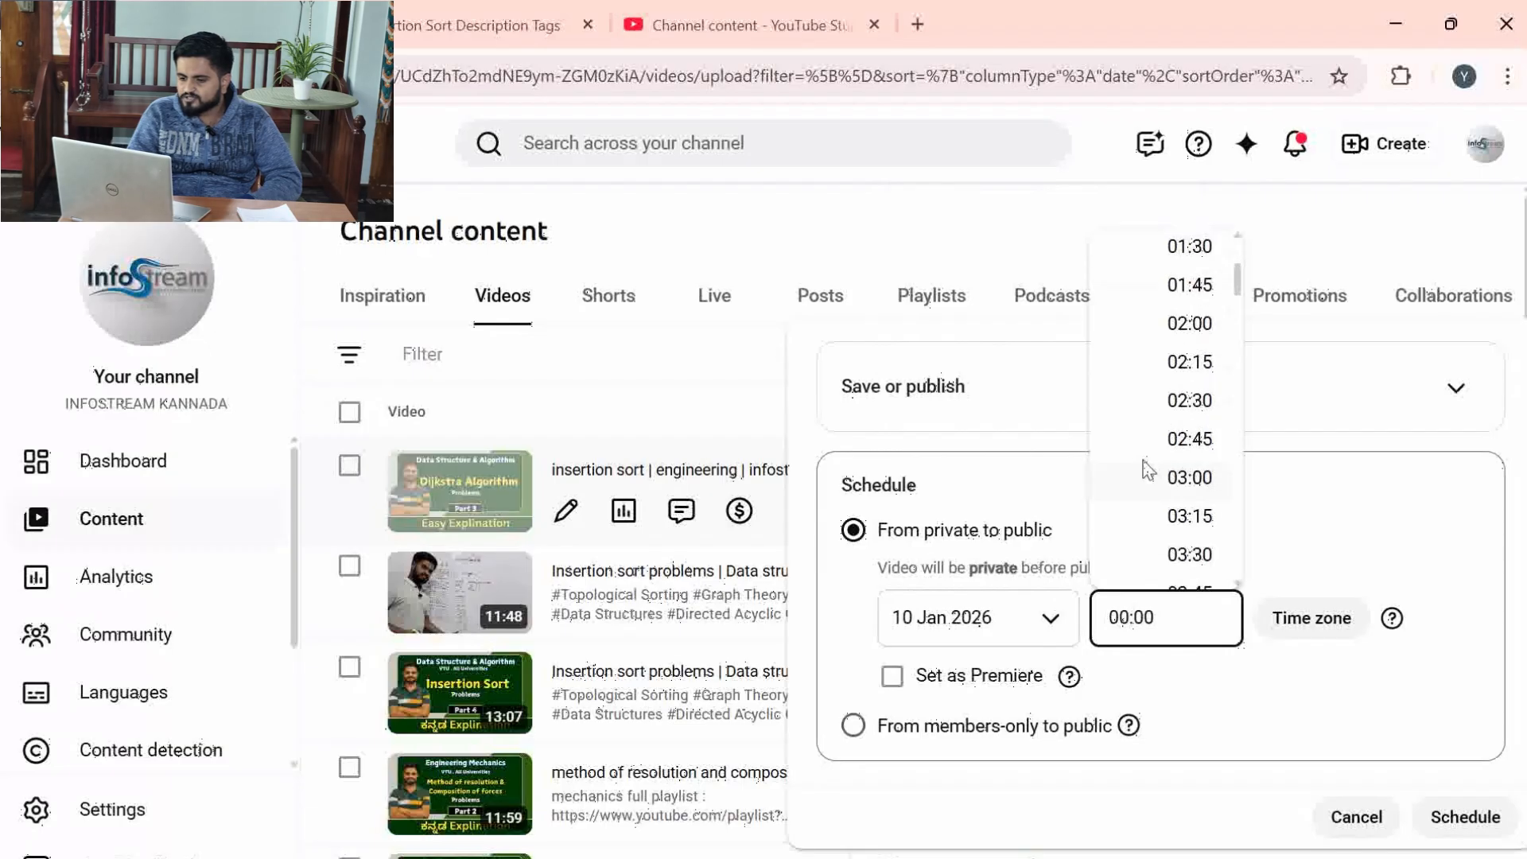
pyautogui.scroll(3, 1146, 464)
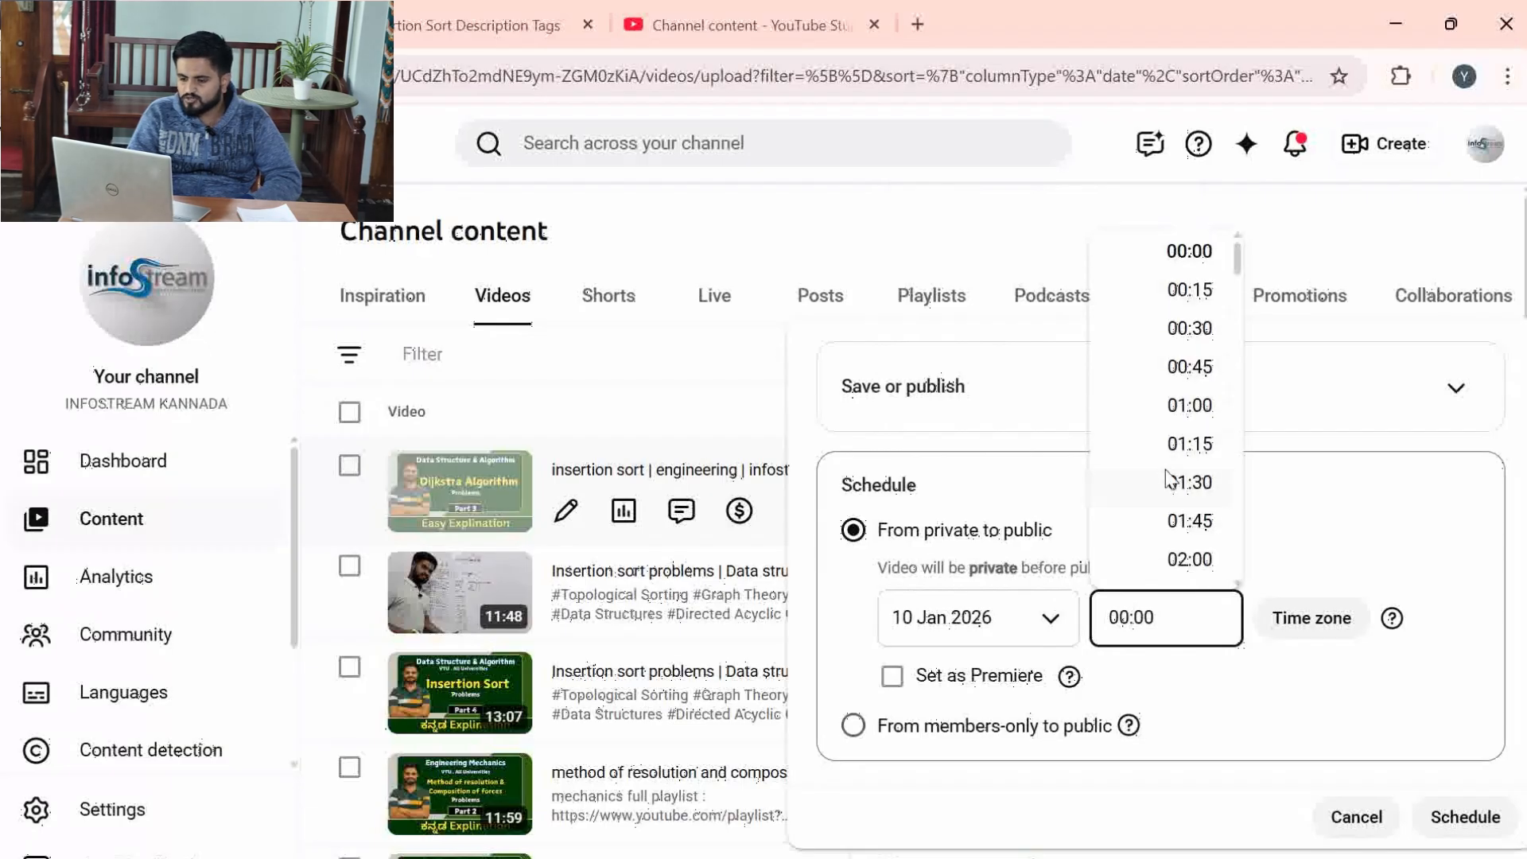
pyautogui.scroll(-5, 1169, 473)
pyautogui.scroll(-3, 1169, 409)
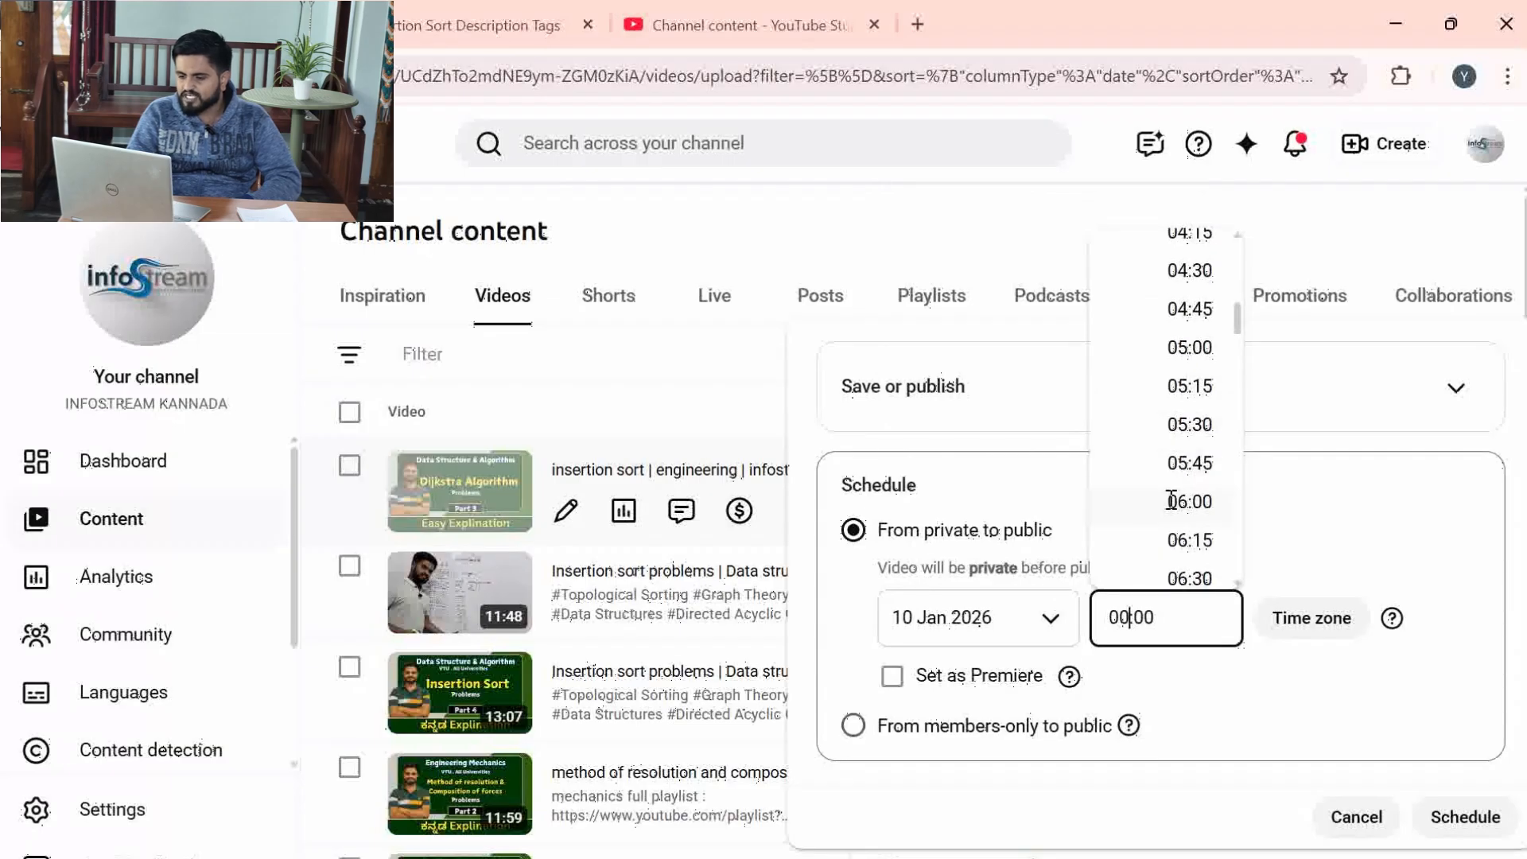
pyautogui.click(1174, 499)
pyautogui.click(1449, 820)
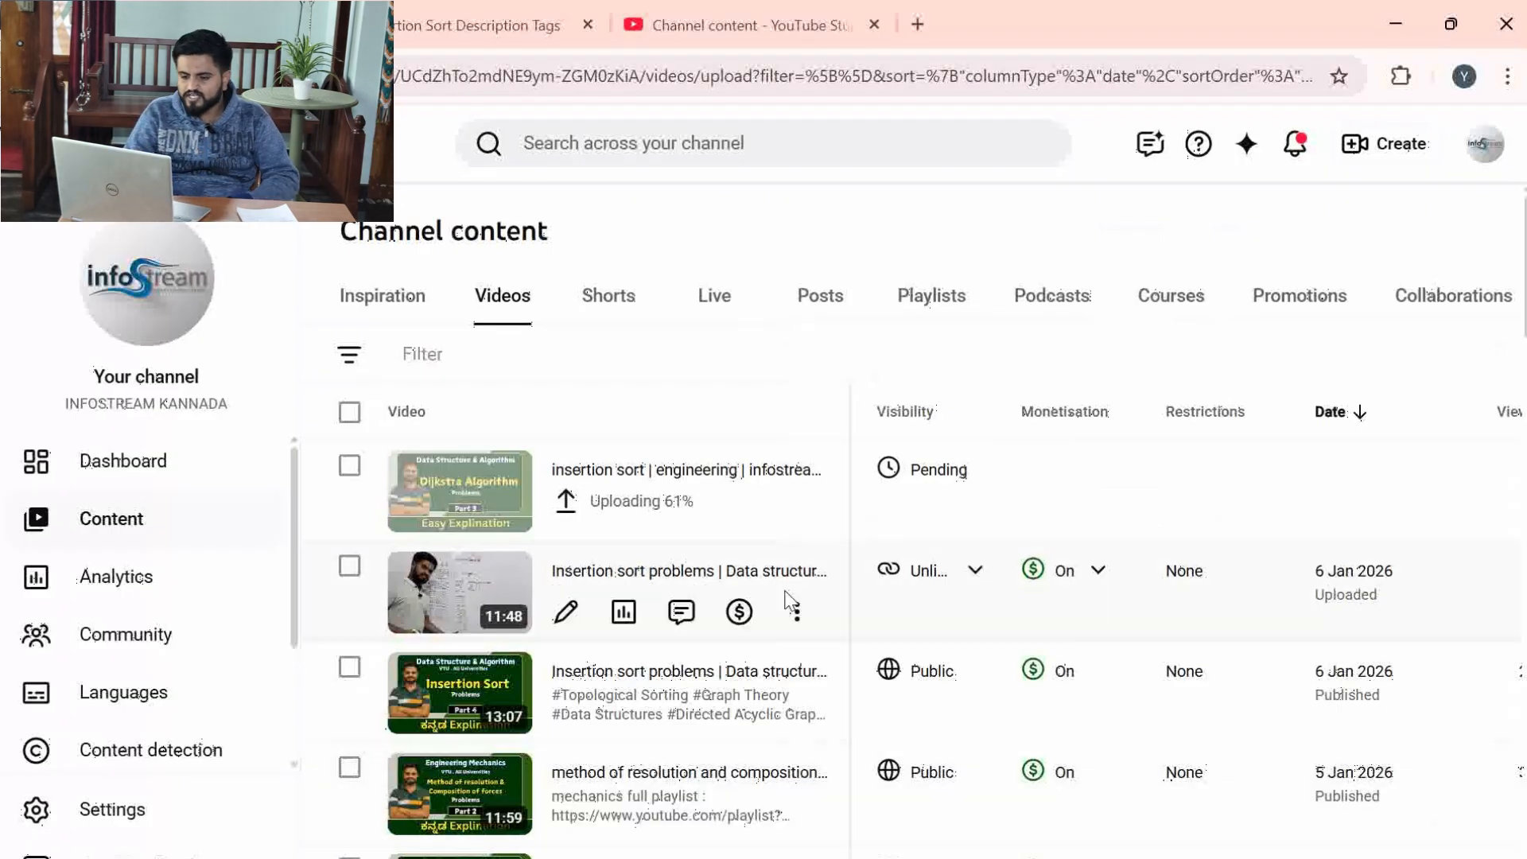
# - Open the scheduling options of the unlisted 11:48 insertion sort problems video
pyautogui.click(976, 572)
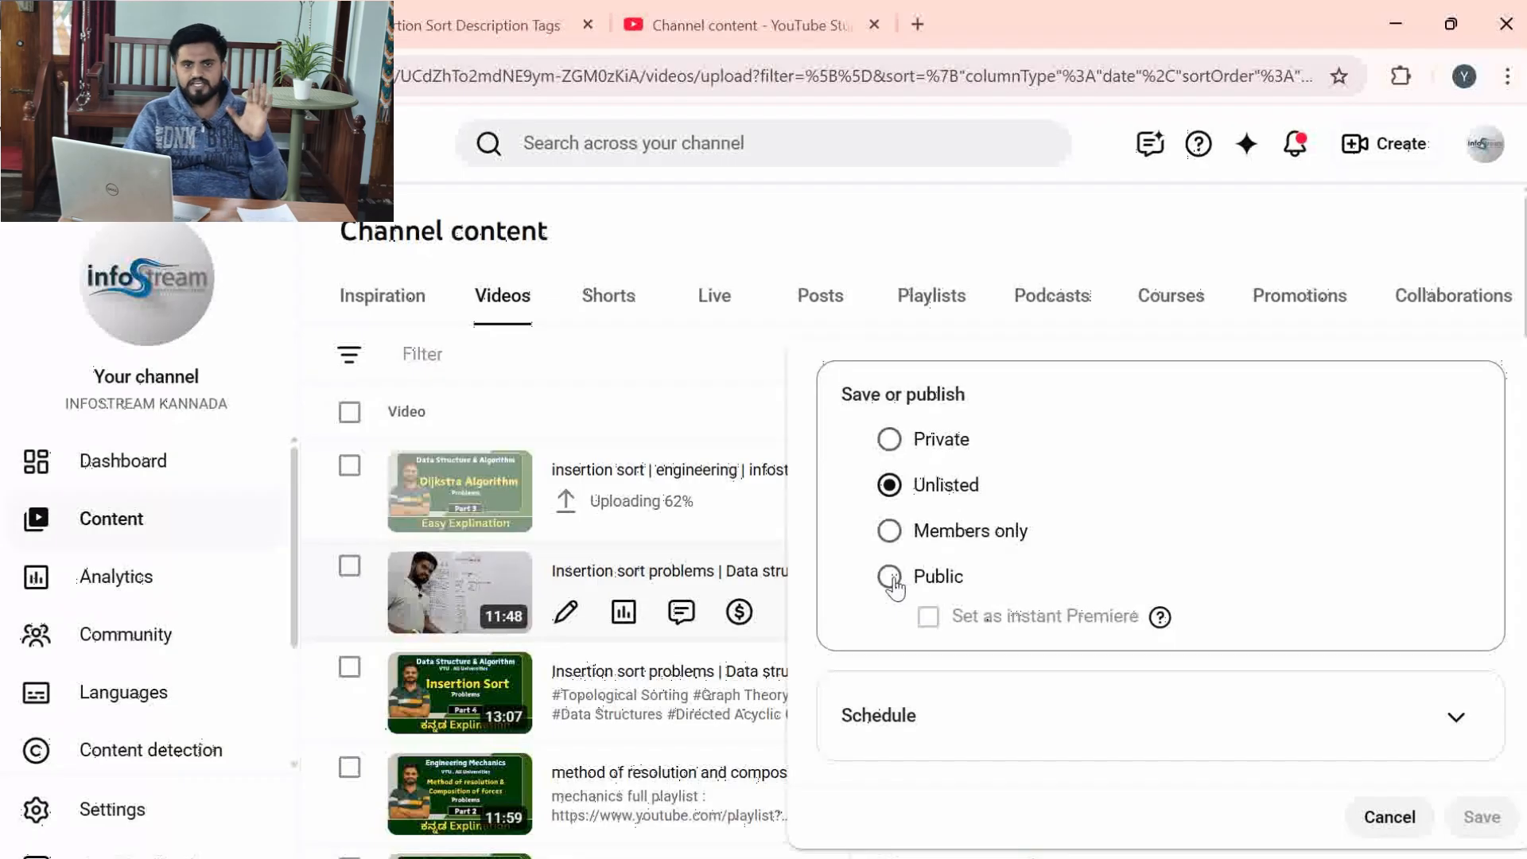
pyautogui.click(920, 715)
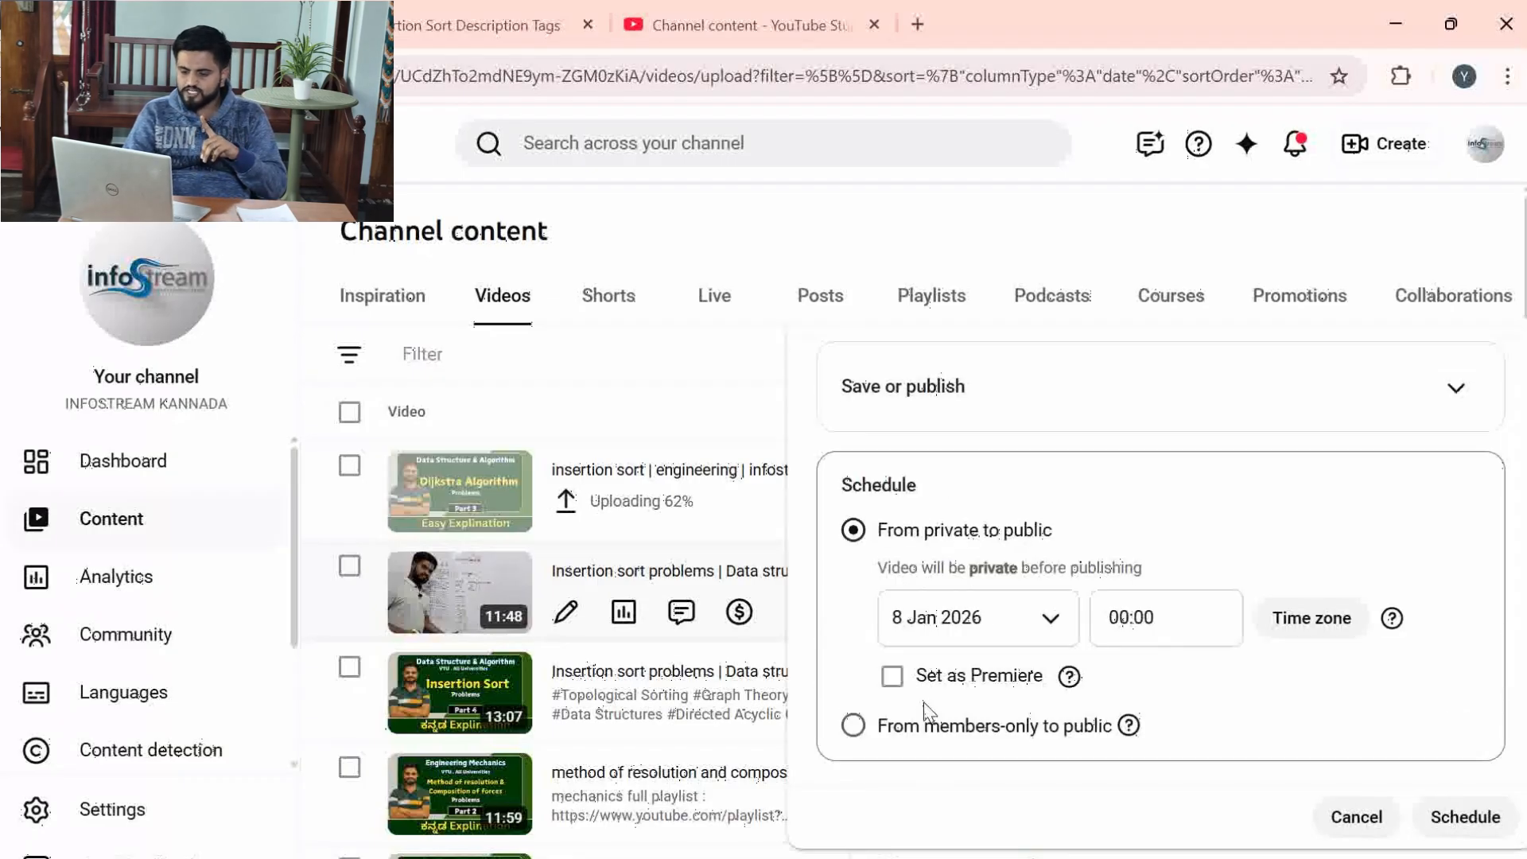